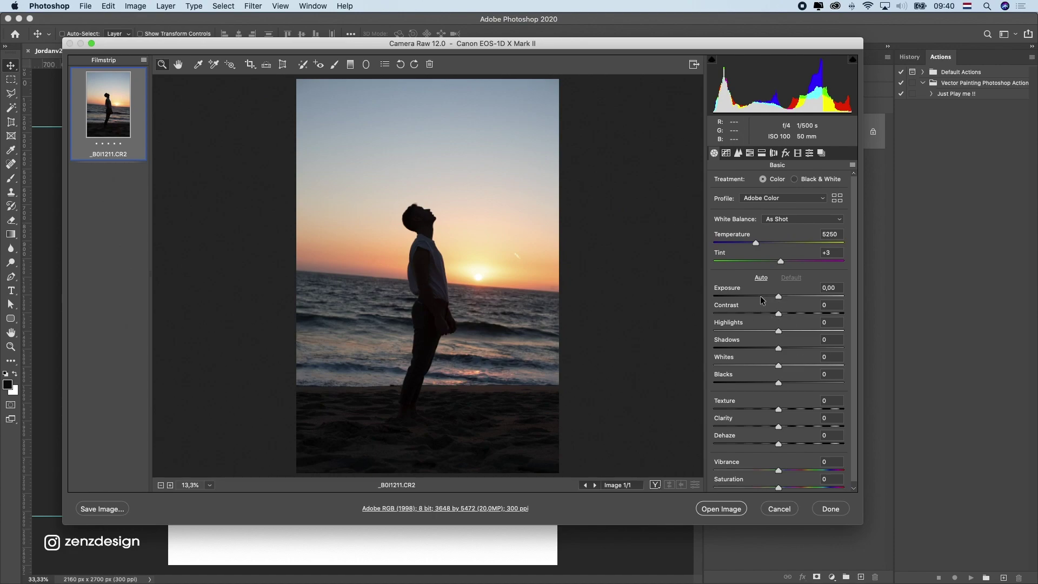
Set the beach photo's Exposure to +0.75, Shadows +28, Blacks +23, Texture +4, Clarity +15 and Dehaze -2, with Highlights at -78 and Whites at -60.
left_click_drag(763, 295, 796, 347)
left_click_drag(778, 382, 739, 372)
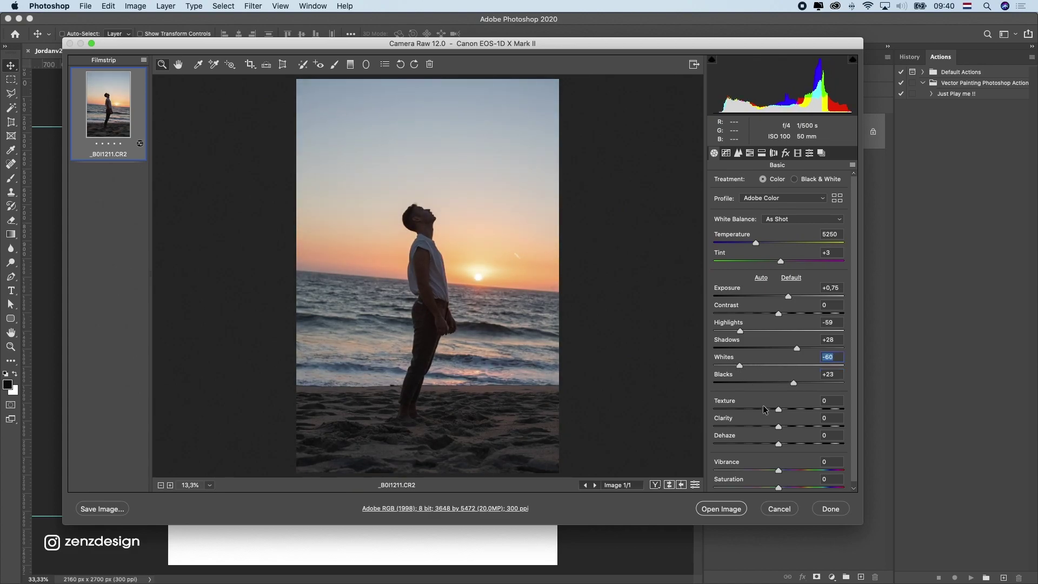
scroll(792, 407, "down", 1)
left_click_drag(804, 407, 778, 439)
left_click_drag(739, 325, 725, 324)
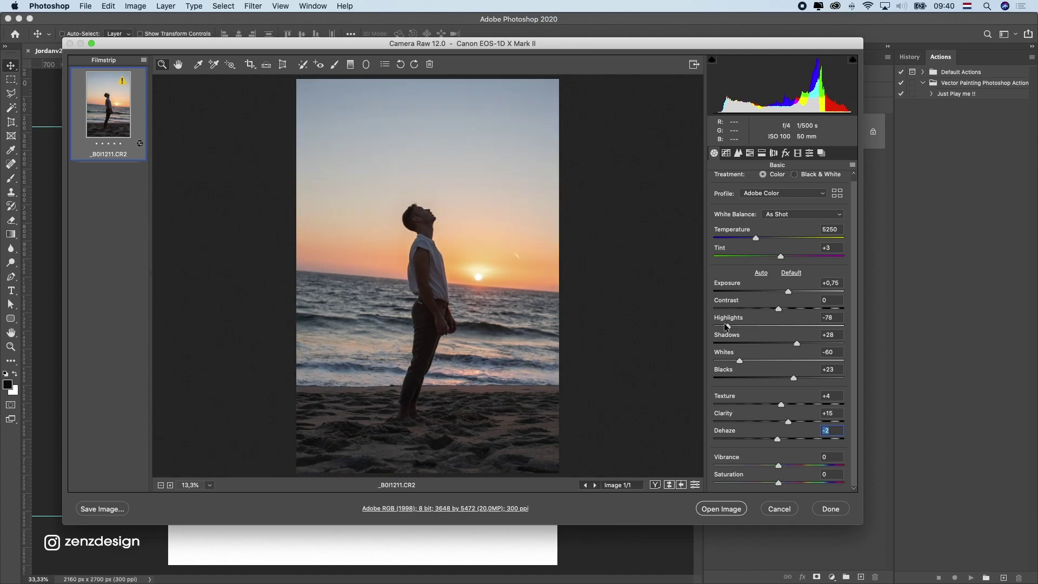
Lower the raw photo's Whites and Highlights to -100 to recover detail around the sun.
left_click(441, 235)
scroll(492, 351, "down", 3)
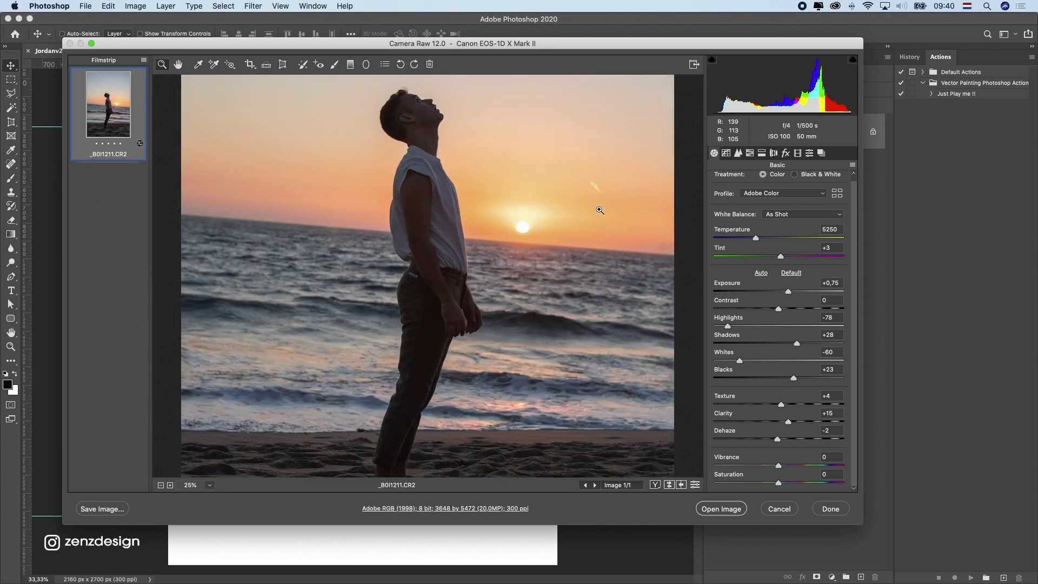
left_click_drag(737, 354, 705, 363)
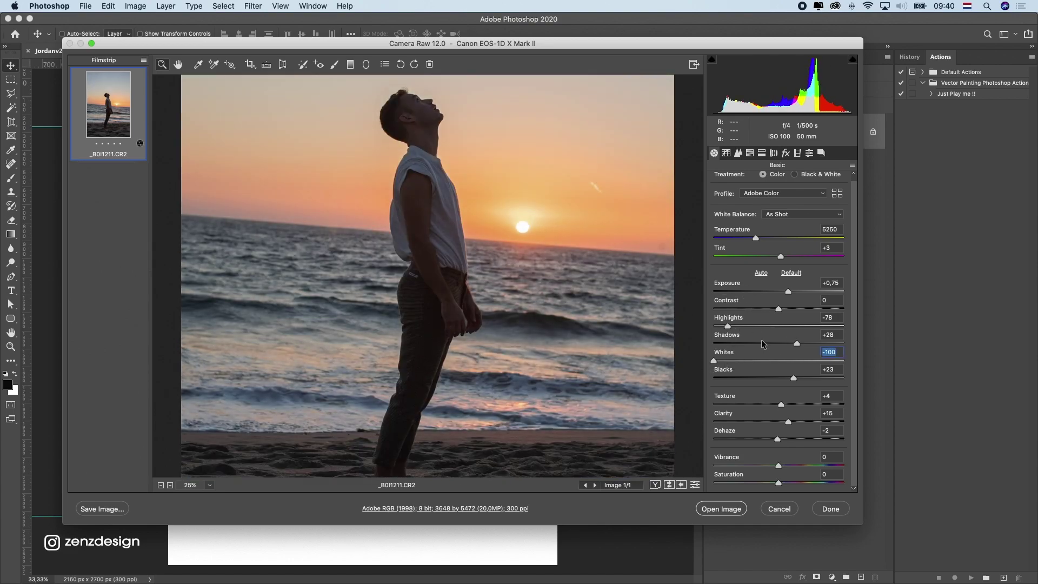
left_click_drag(714, 325, 713, 326)
left_click(714, 325)
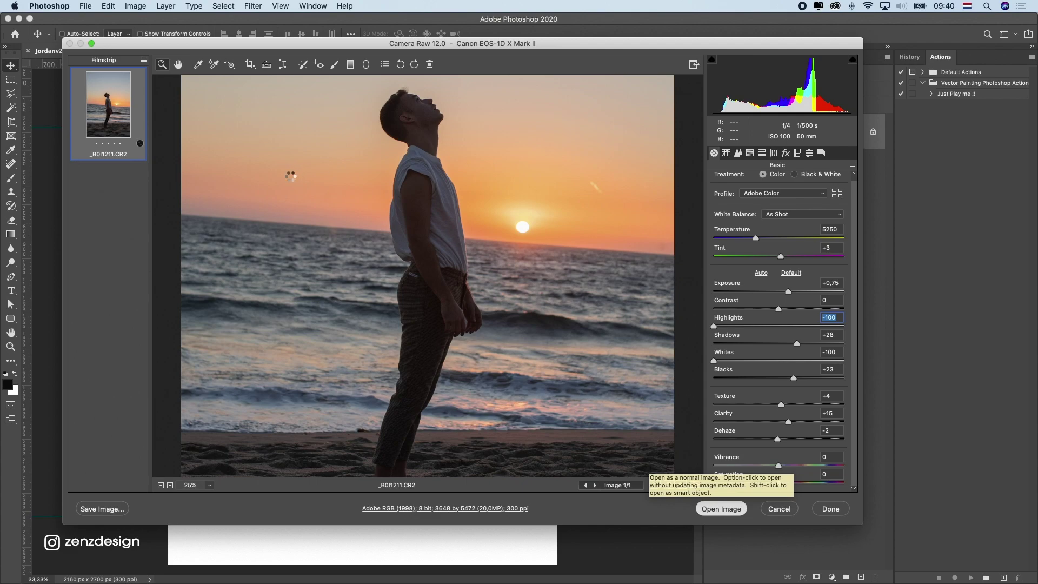
Open the adjusted raw photo as an image, discarding its embedded color profile.
left_click(721, 508)
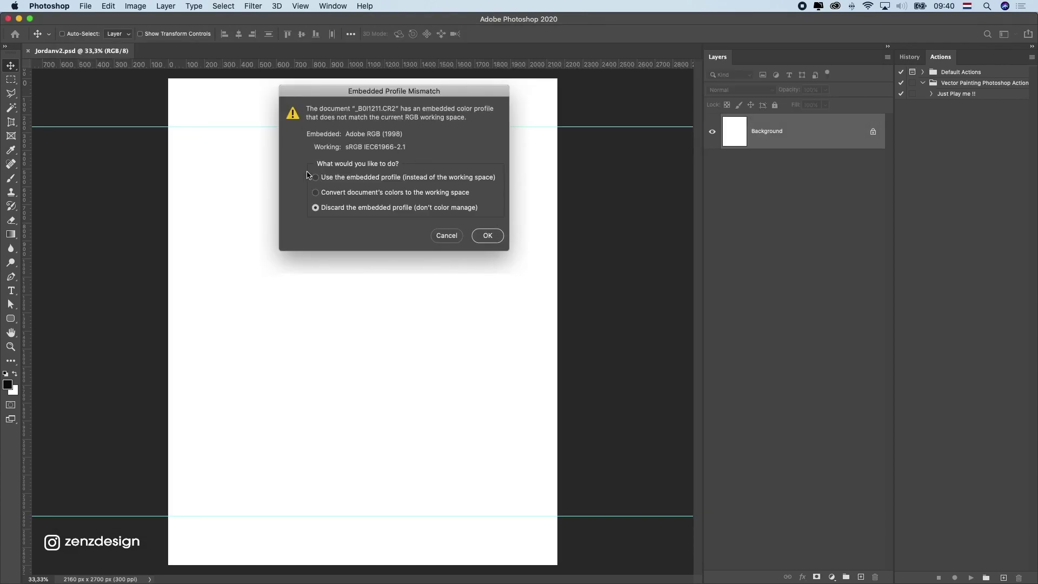
key("Return")
left_click(100, 51)
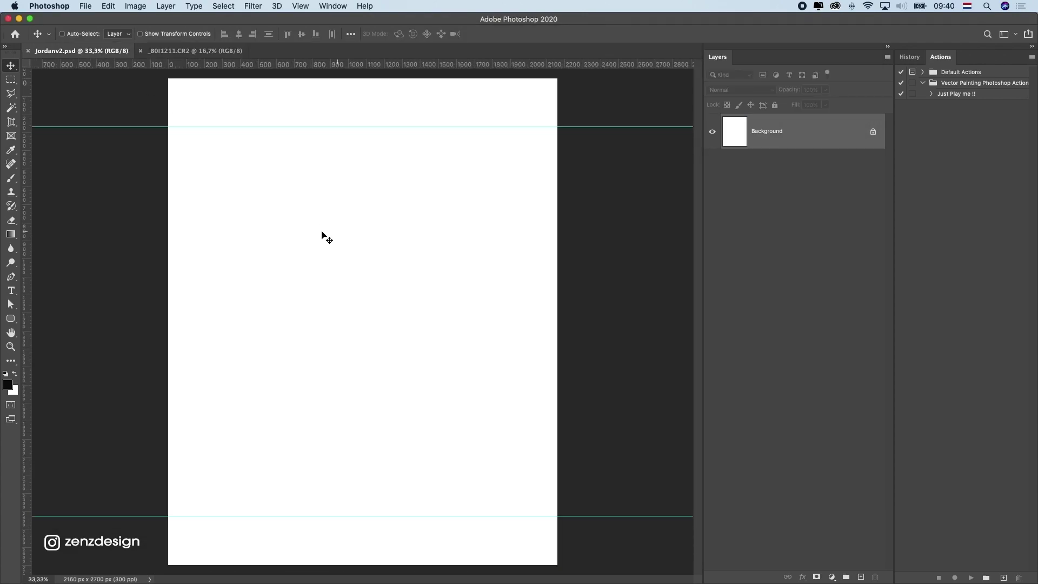
Copy the beach photo from _B0I1211.CR2 onto the Jordanv2.psd canvas as a new layer.
left_click(195, 51)
left_click(99, 50)
left_click(194, 51)
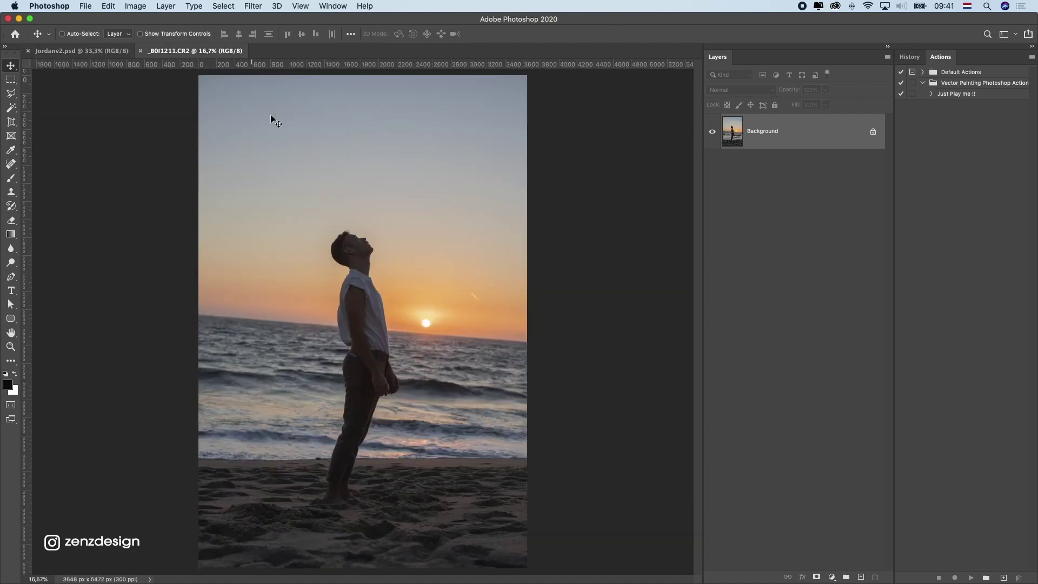
left_click_drag(110, 51, 417, 278)
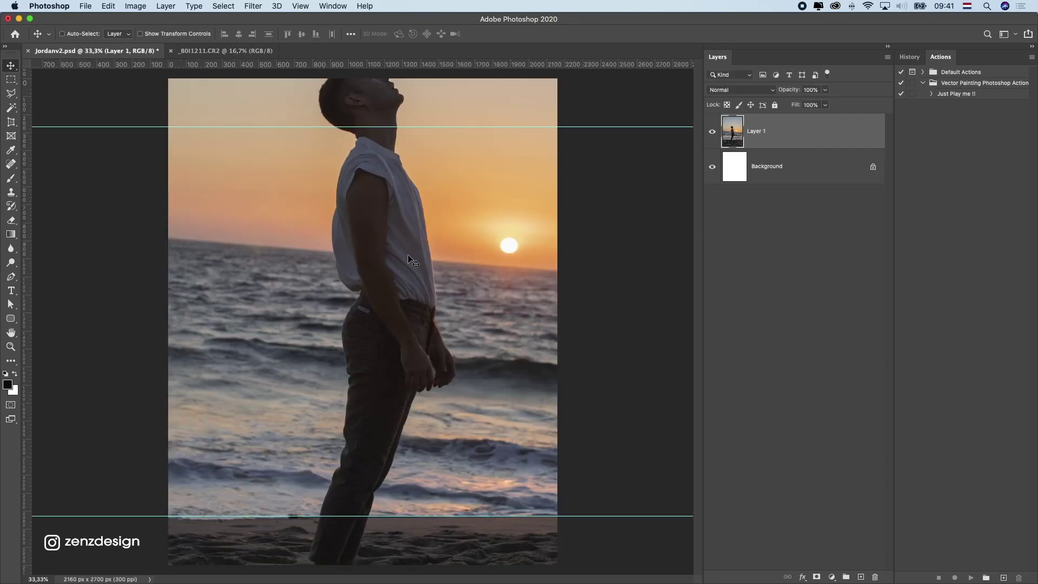
Convert the beach photo layer to a smart object.
scroll(417, 278, "down", 2)
right_click(830, 125)
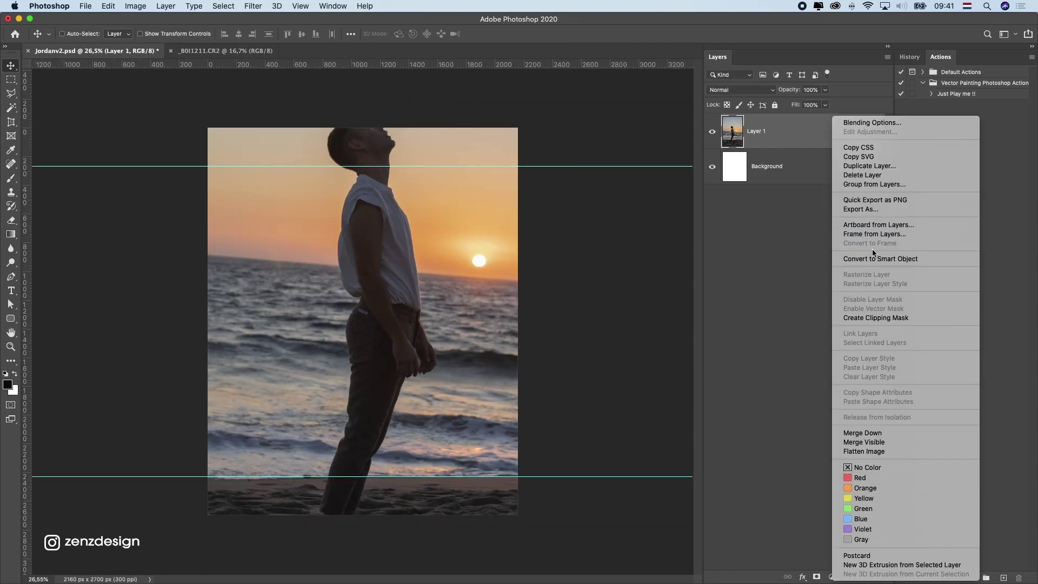
left_click(859, 258)
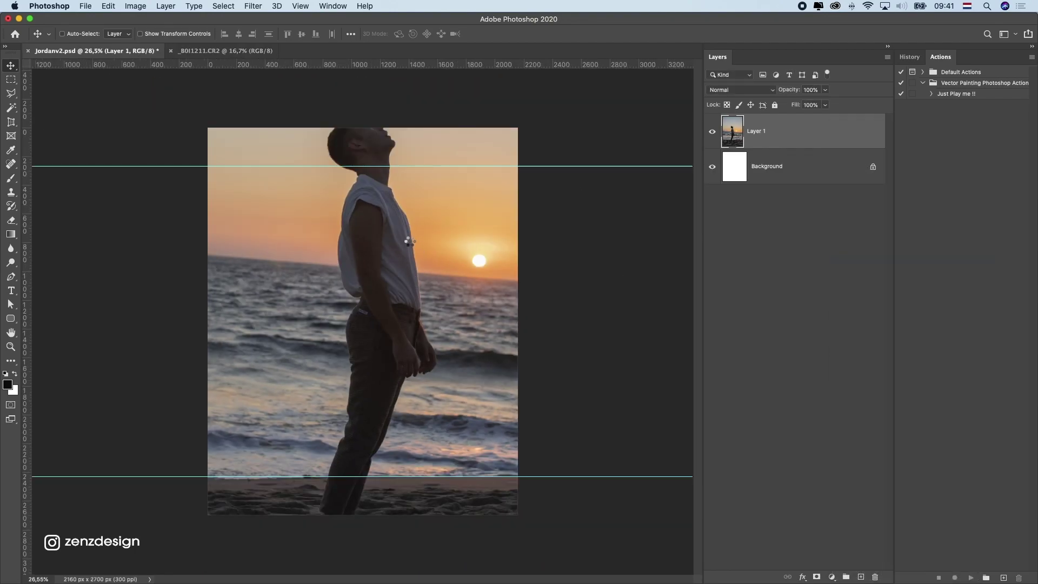
scroll(419, 232, "down", 2)
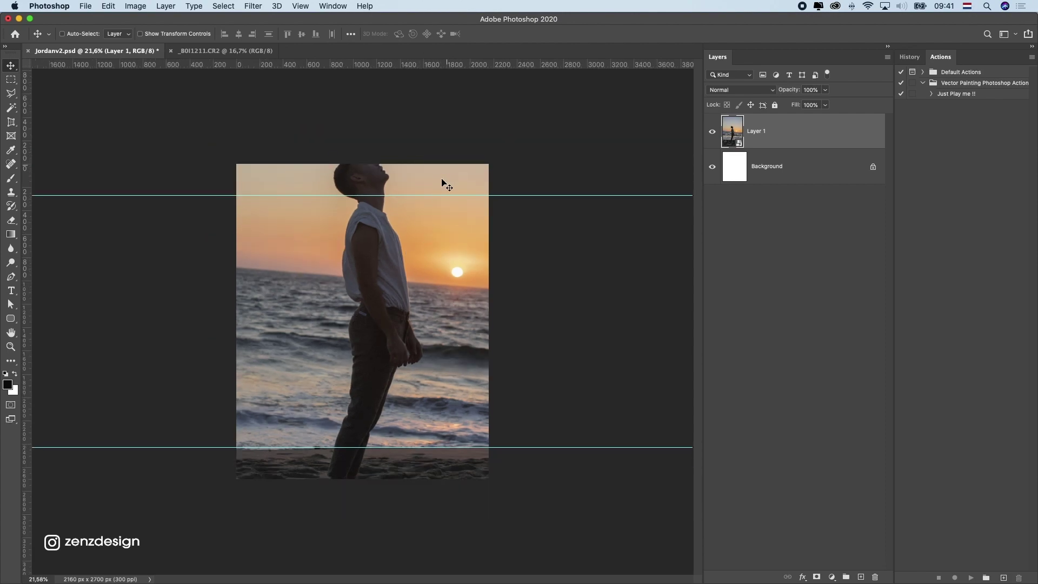
Scale the beach photo layer to 75.72%, rotate it -5.43°, and place a horizontal guide along the sea horizon.
key("super+t")
scroll(447, 316, "down", 3)
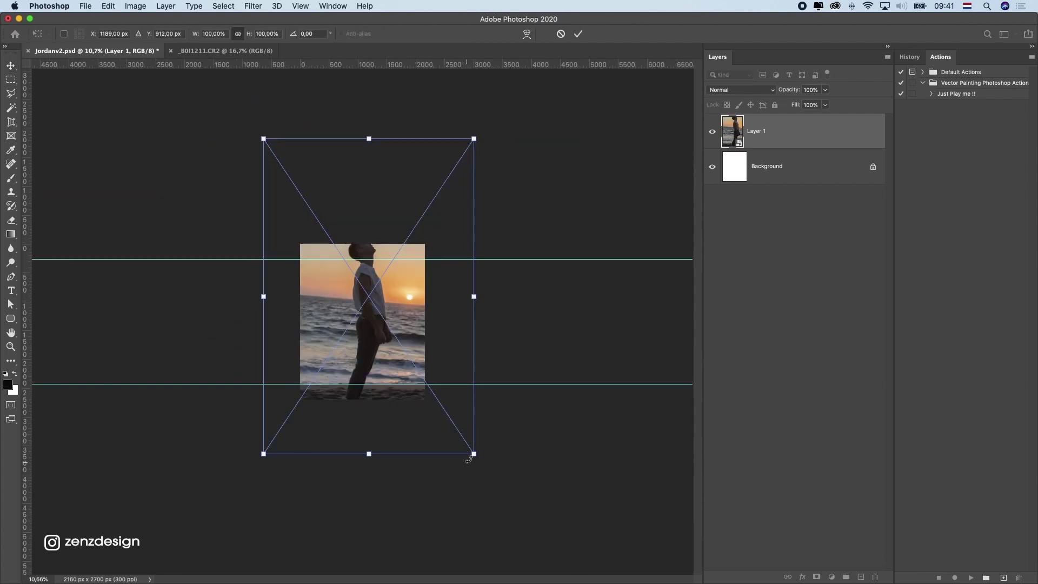
left_click_drag(468, 459, 420, 374)
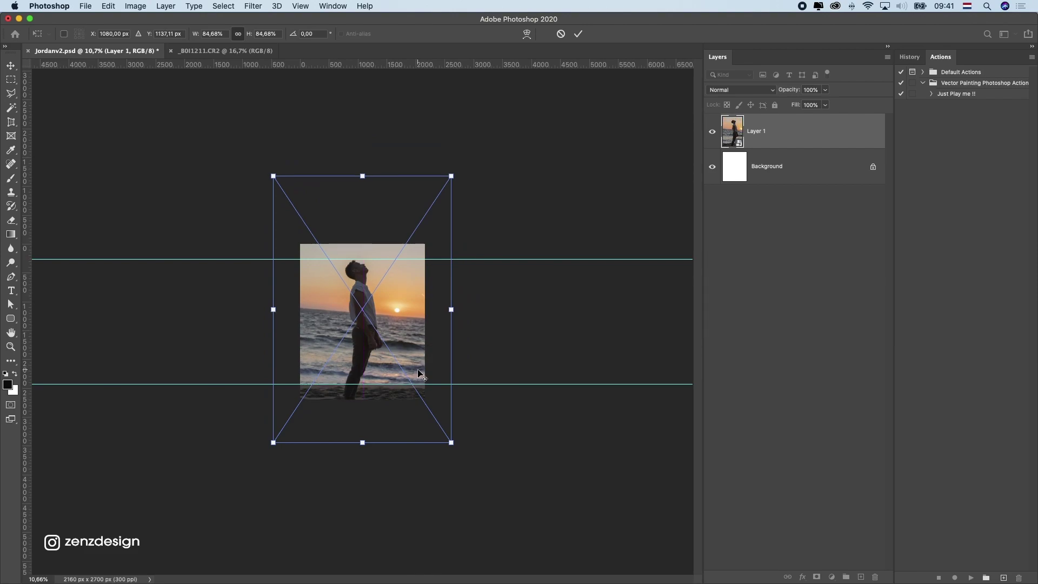
scroll(420, 374, "up", 3)
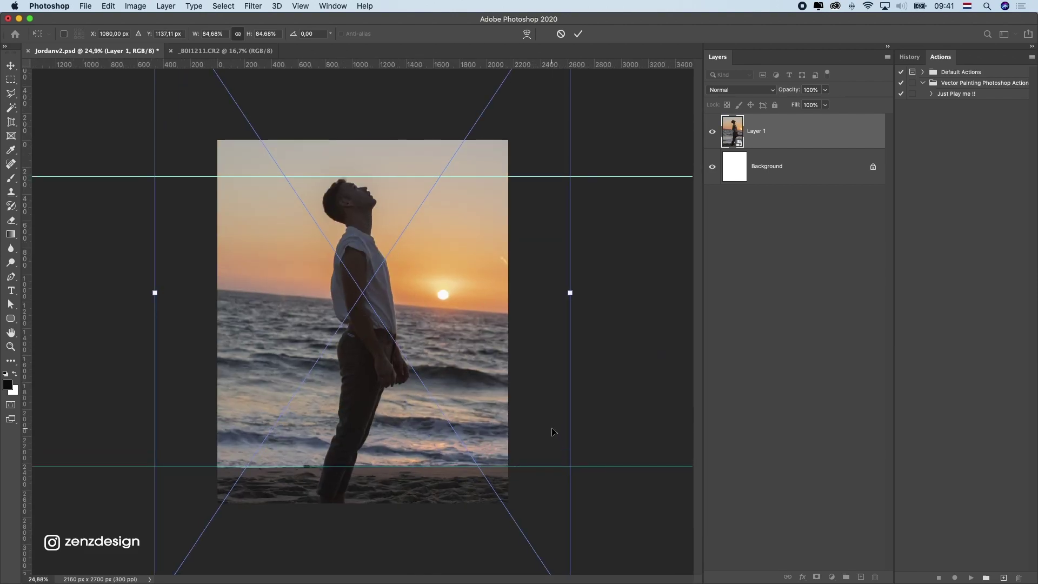
scroll(432, 335, "down", 3)
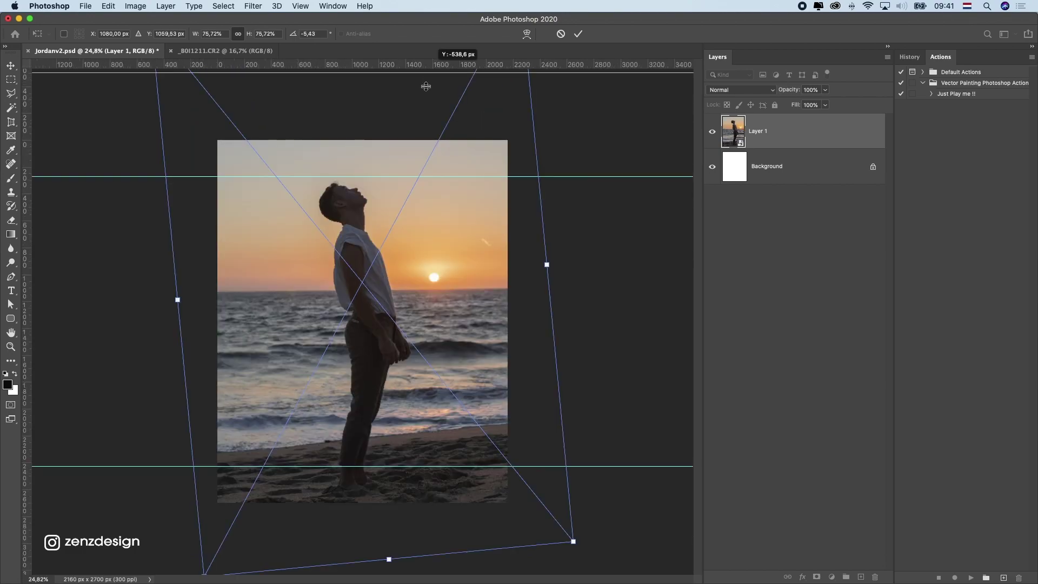
left_click_drag(378, 65, 389, 292)
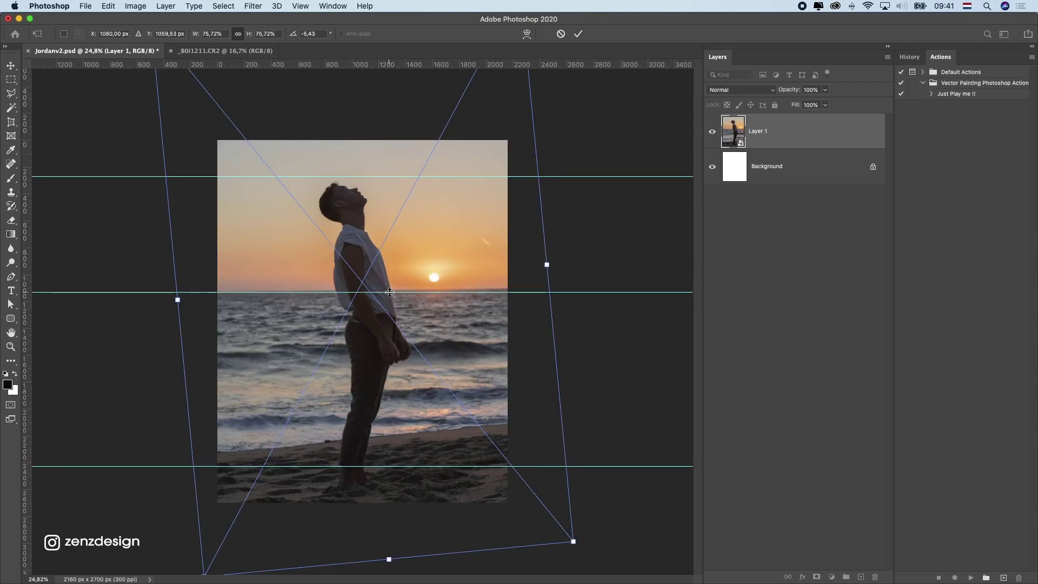
key("Return")
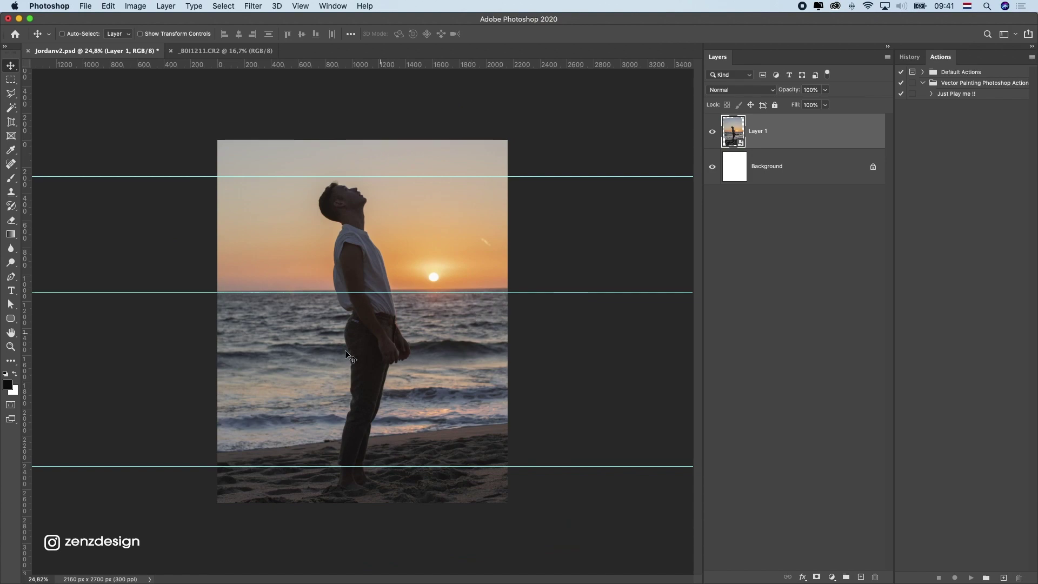
Rotate the beach photo to -4.62° to level the horizon, scale it to 66.94% and reposition it to cover the canvas.
key("super+t")
left_click_drag(560, 243, 584, 232)
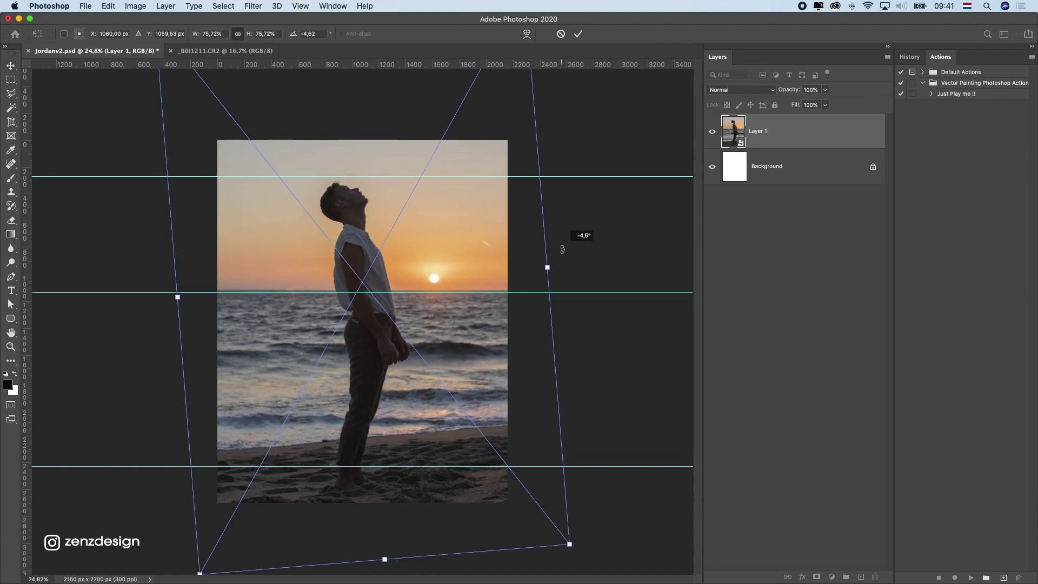
left_click_drag(568, 544, 468, 432)
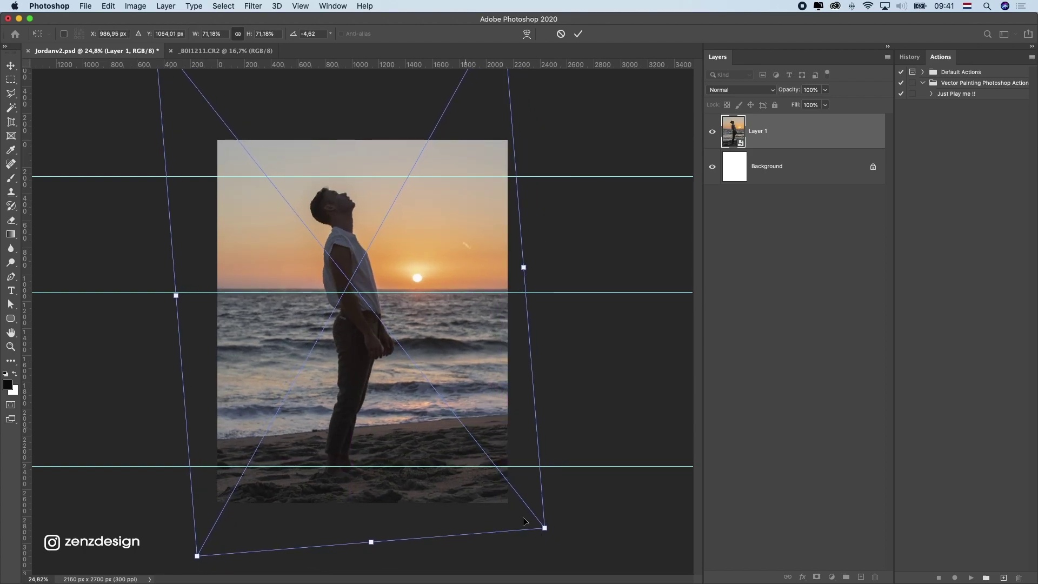
left_click_drag(545, 528, 535, 513)
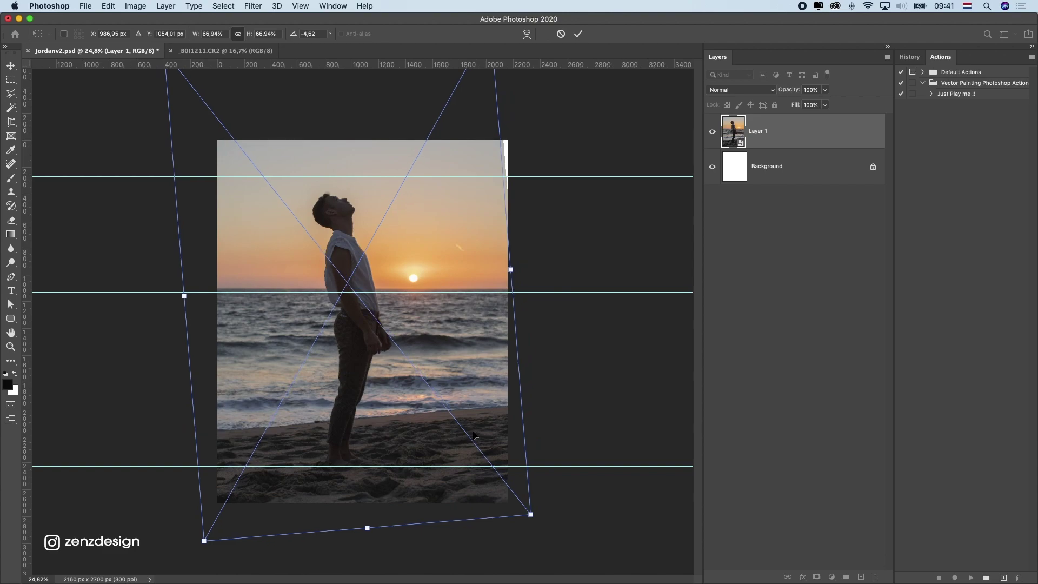
left_click_drag(481, 434, 483, 434)
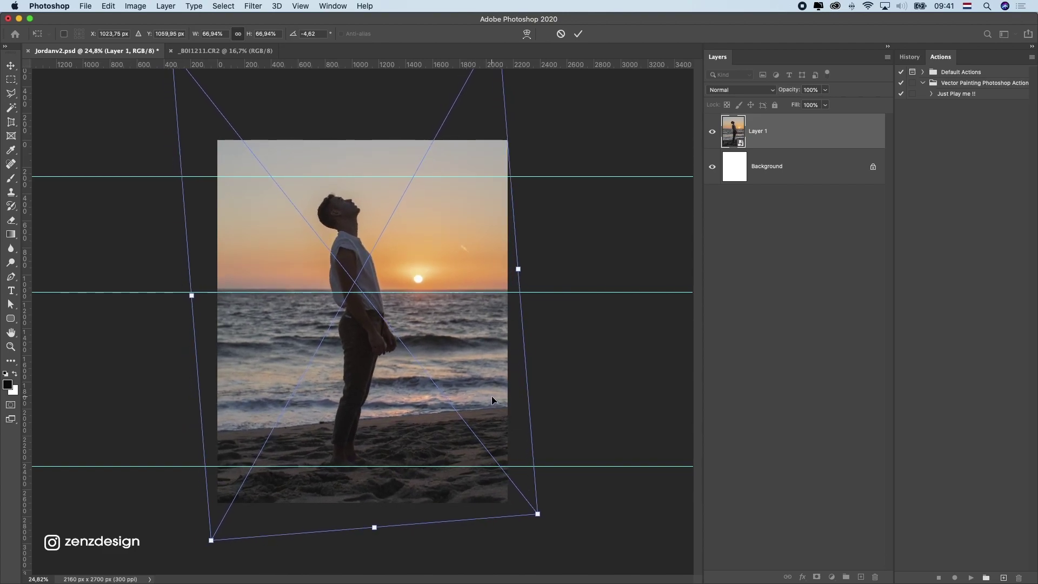
key("Return")
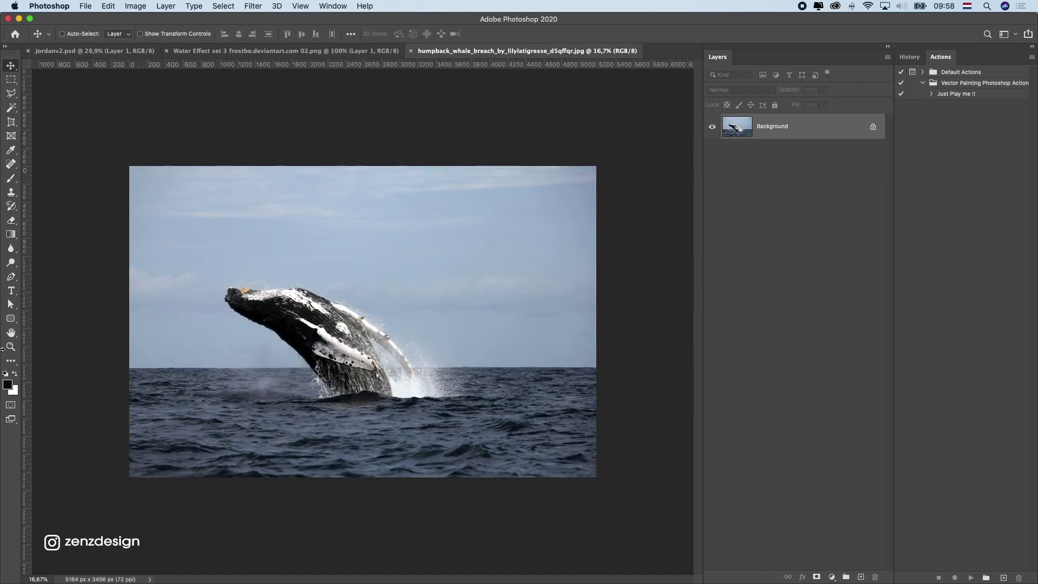
Select the breaching whale and the water around its base in the humpback photo with the Quick Selection tool.
left_click(10, 347)
left_click_drag(290, 336, 317, 336)
left_click(12, 106)
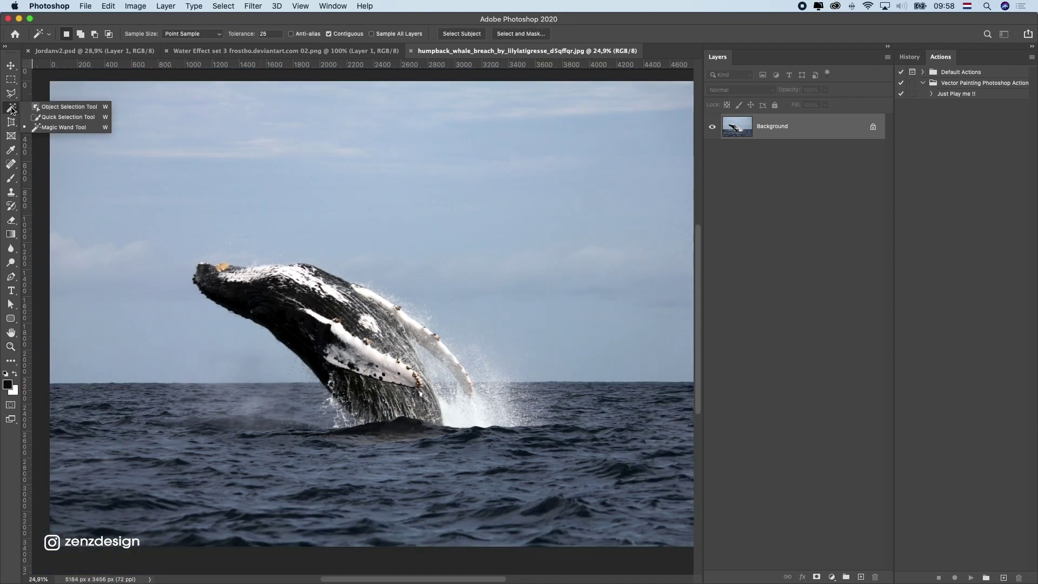
left_click(68, 117)
mouse_move(211, 279)
left_mouse_down()
mouse_move(290, 311)
mouse_move(233, 273)
left_mouse_up()
scroll(234, 273, "up", 5)
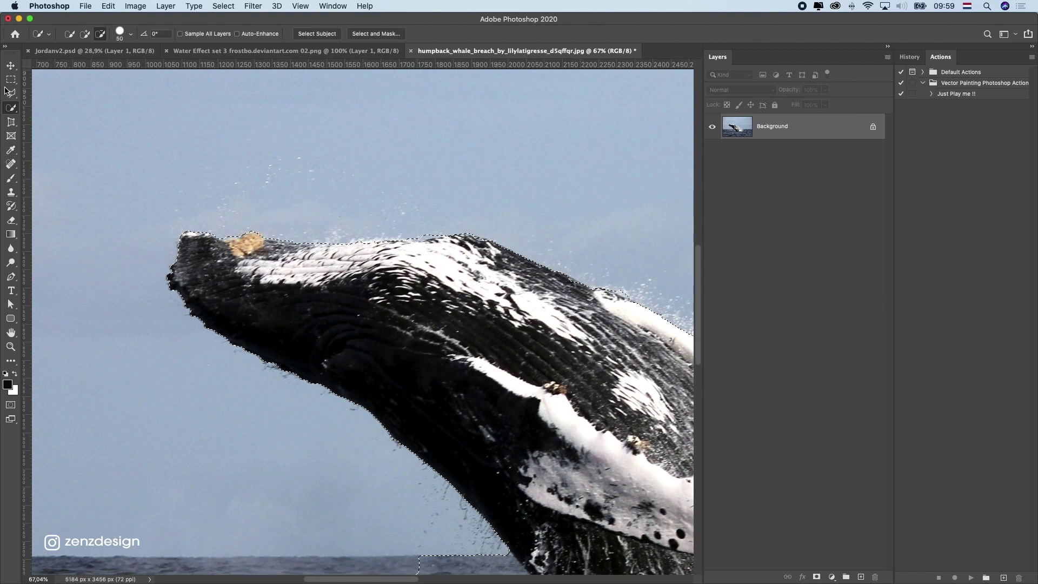
left_click(9, 110)
left_click(64, 117)
scroll(512, 314, "down", 5)
scroll(546, 324, "up", 1)
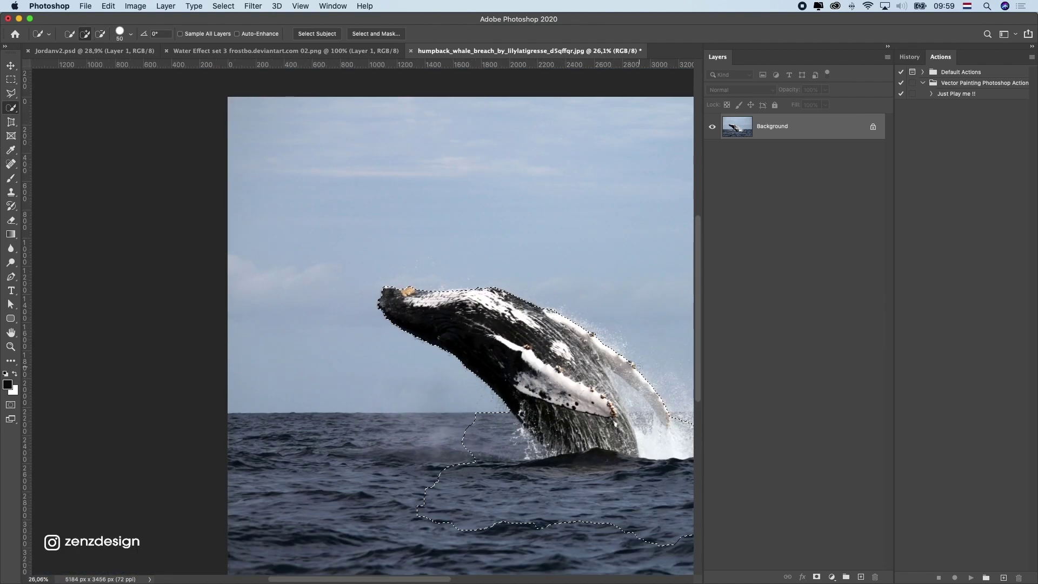
Mask the humpback photo layer to the selected whale and surrounding water, and switch to the Move tool.
key("super+c")
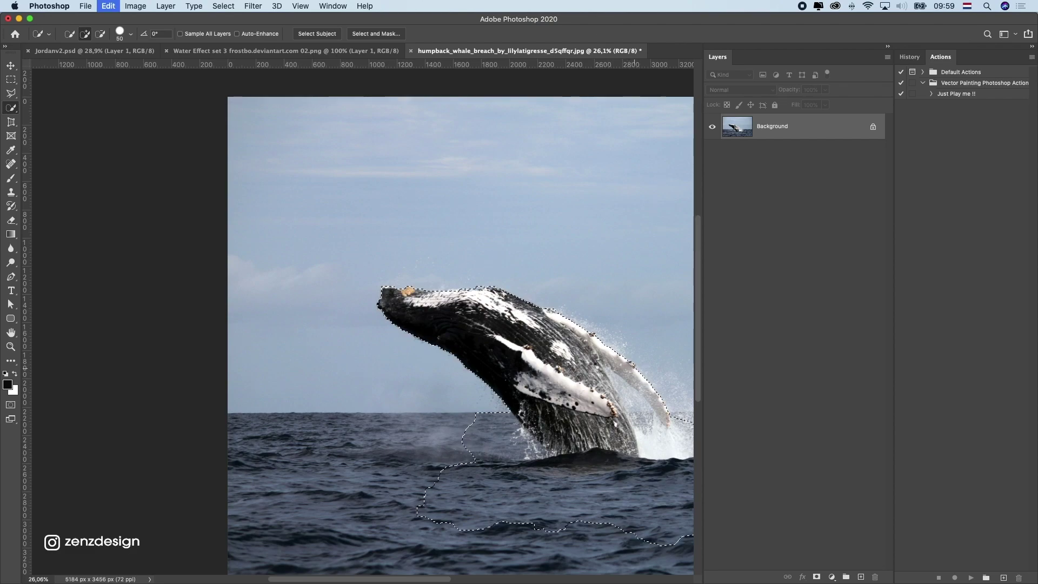
scroll(406, 319, "down", 3)
scroll(405, 319, "right", 5)
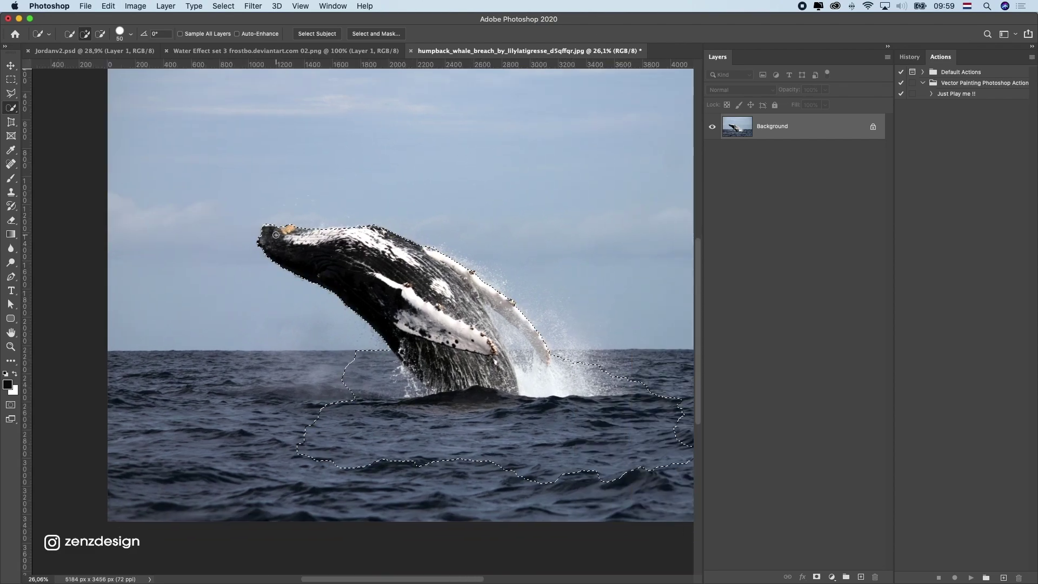
left_click(816, 577)
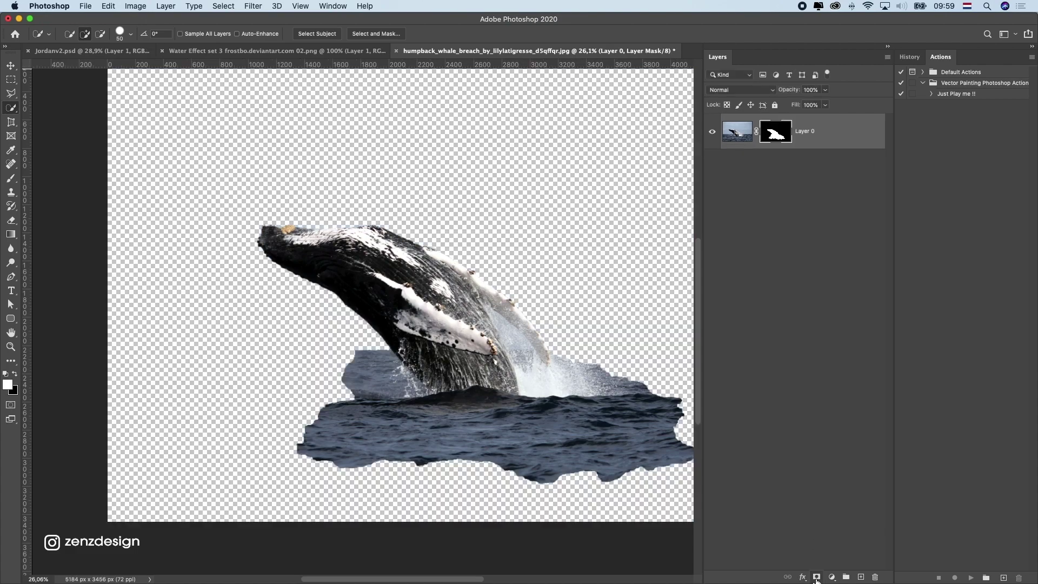
left_click(10, 65)
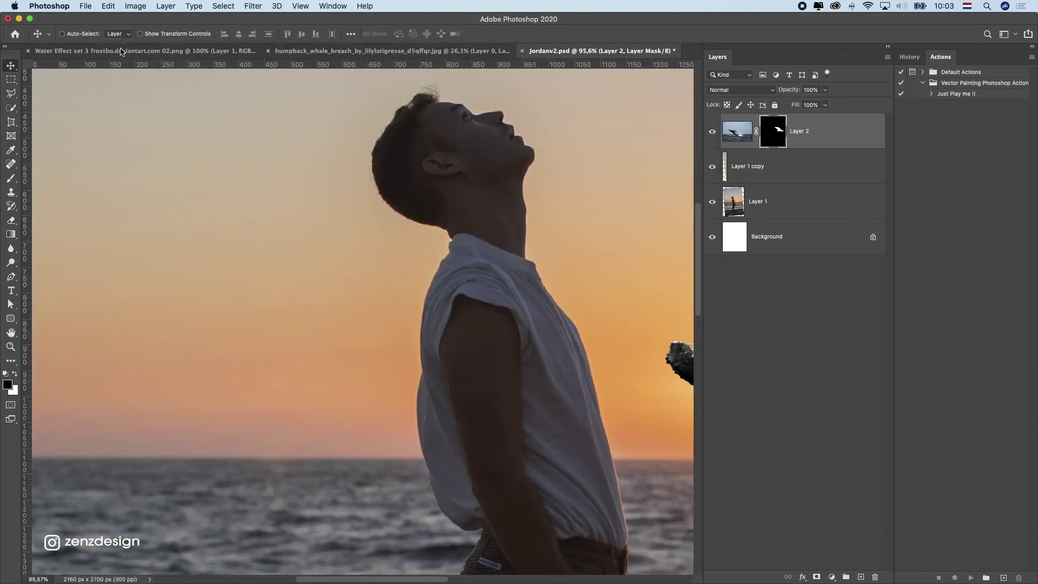
Add a Color Balance adjustment clipped to the whale layer in Jordanv2.psd, with midtones at Cyan-Red +12 and Yellow-Blue -12.
scroll(514, 287, "down", 5)
left_click_drag(564, 314, 340, 257)
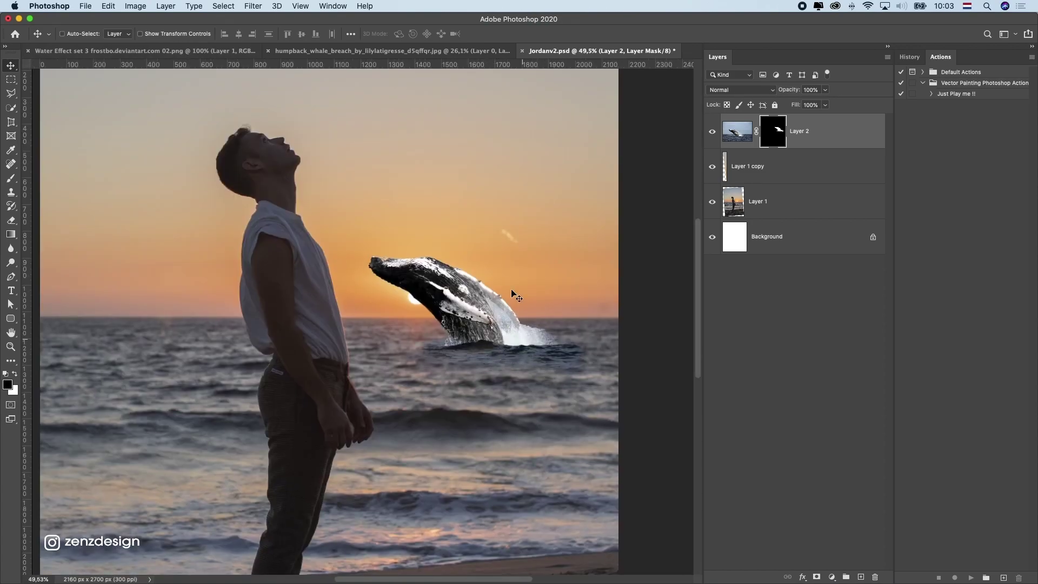
left_click(746, 134)
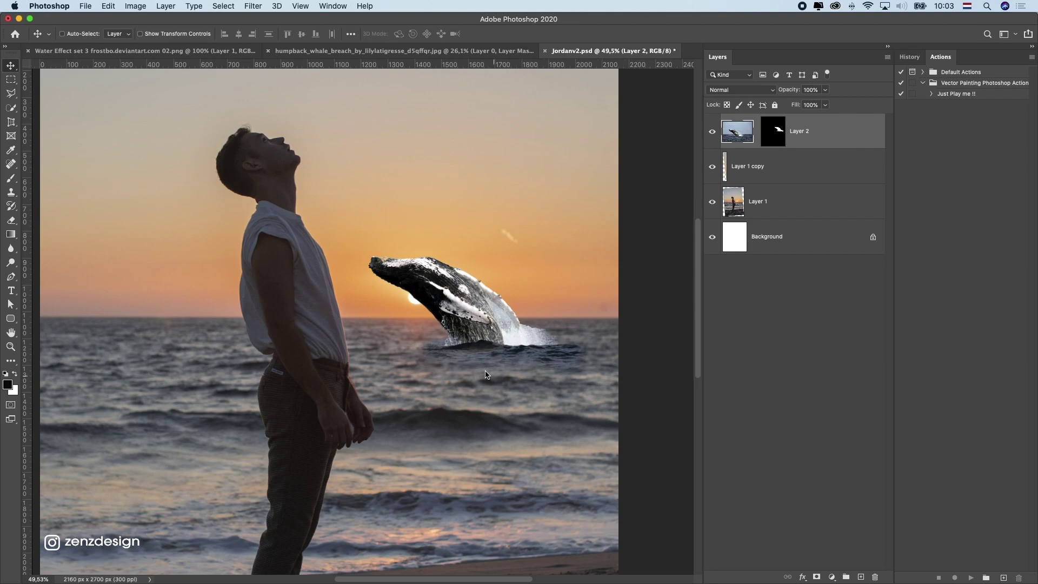
left_click(832, 577)
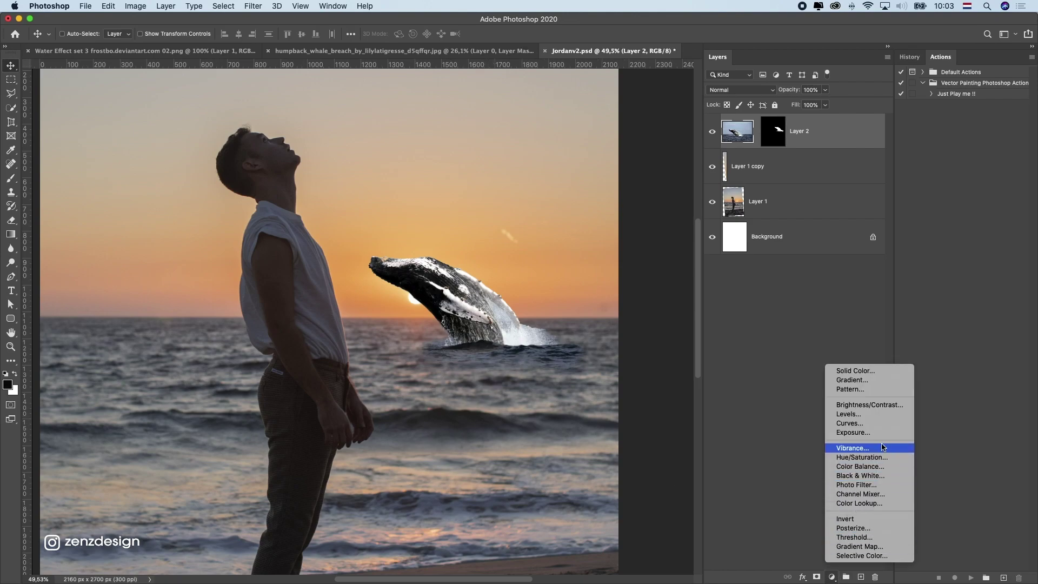
left_click(863, 466)
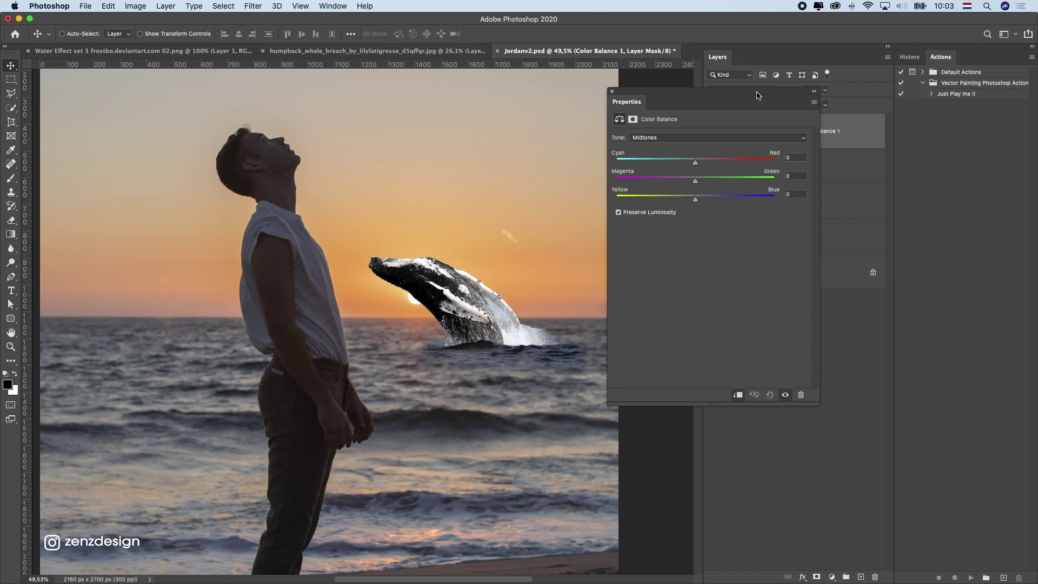
left_click_drag(757, 96, 677, 98)
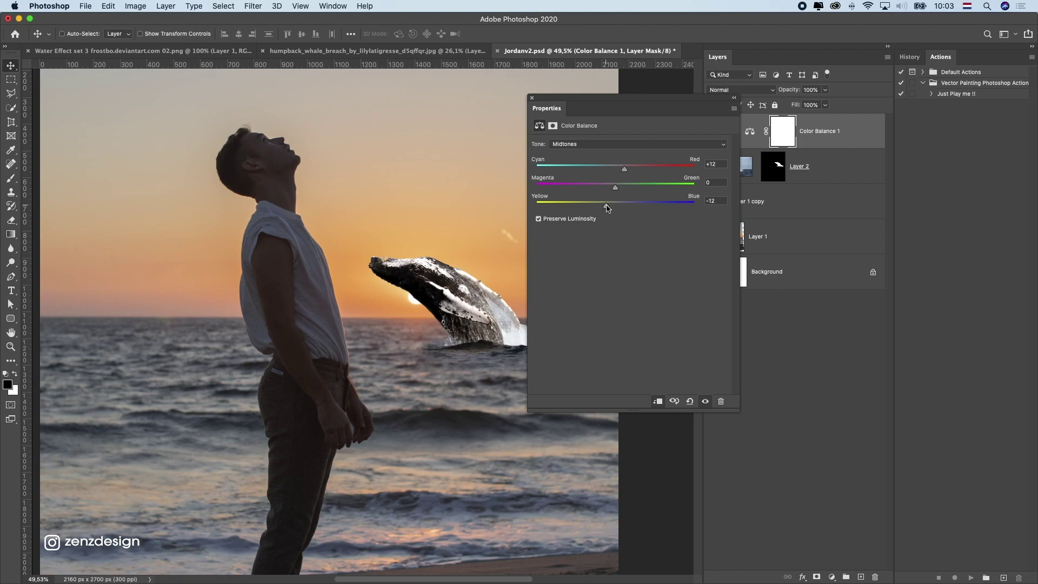
Add a Hue/Saturation adjustment clipped to the whale layer and lower its saturation.
left_click(831, 576)
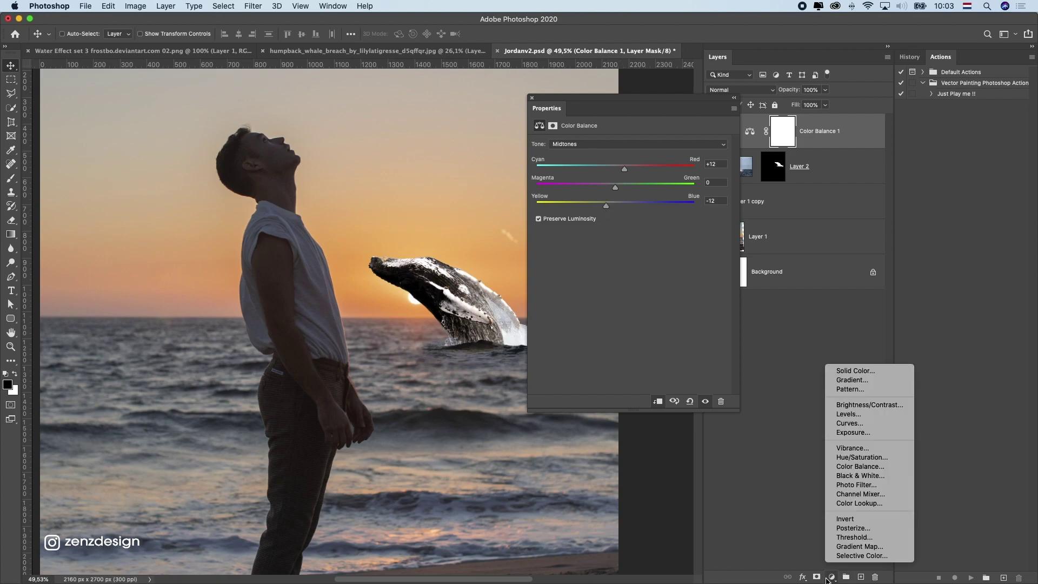
left_click(859, 457)
left_click(658, 401)
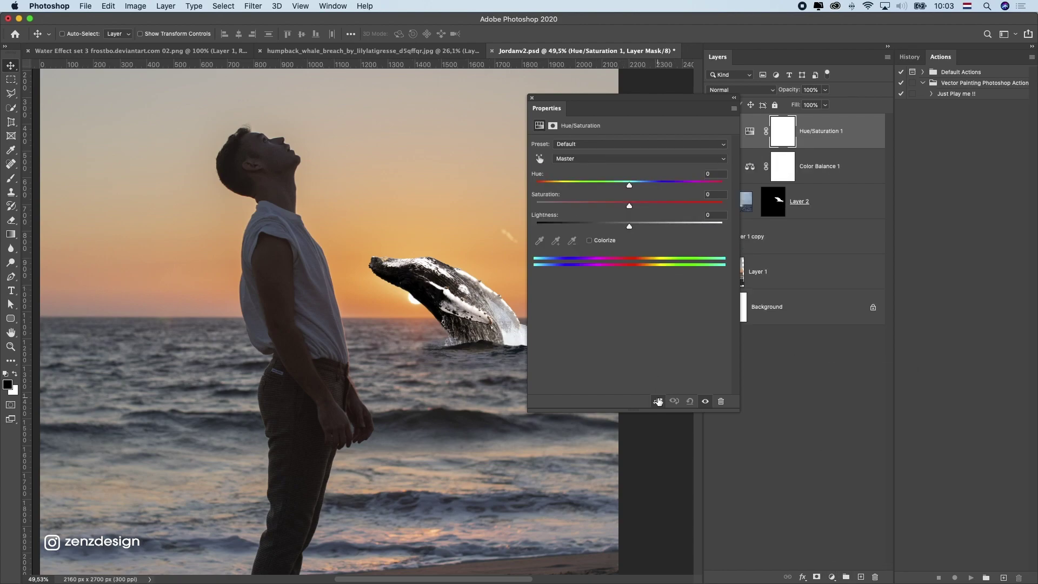
mouse_move(602, 203)
left_mouse_down()
mouse_move(589, 206)
mouse_move(612, 207)
left_mouse_up()
left_click(531, 99)
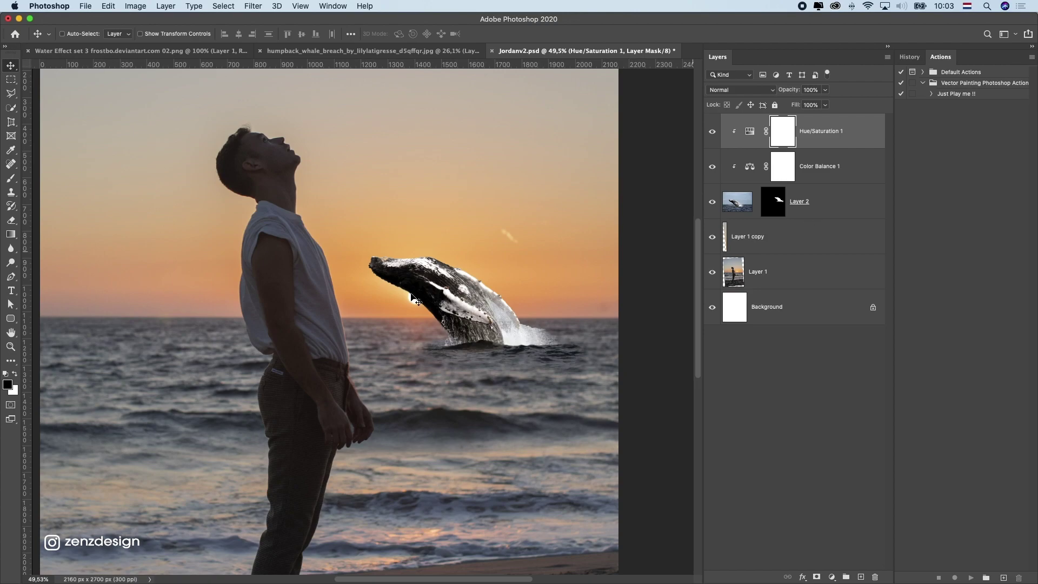
scroll(402, 254, "up", 8)
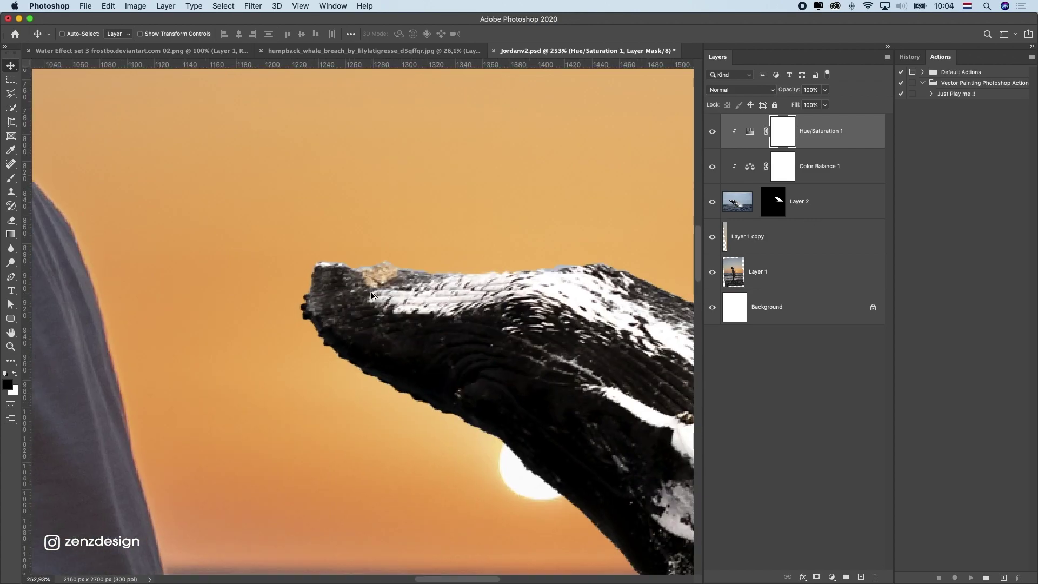
scroll(432, 305, "down", 8)
scroll(481, 323, "down", 3)
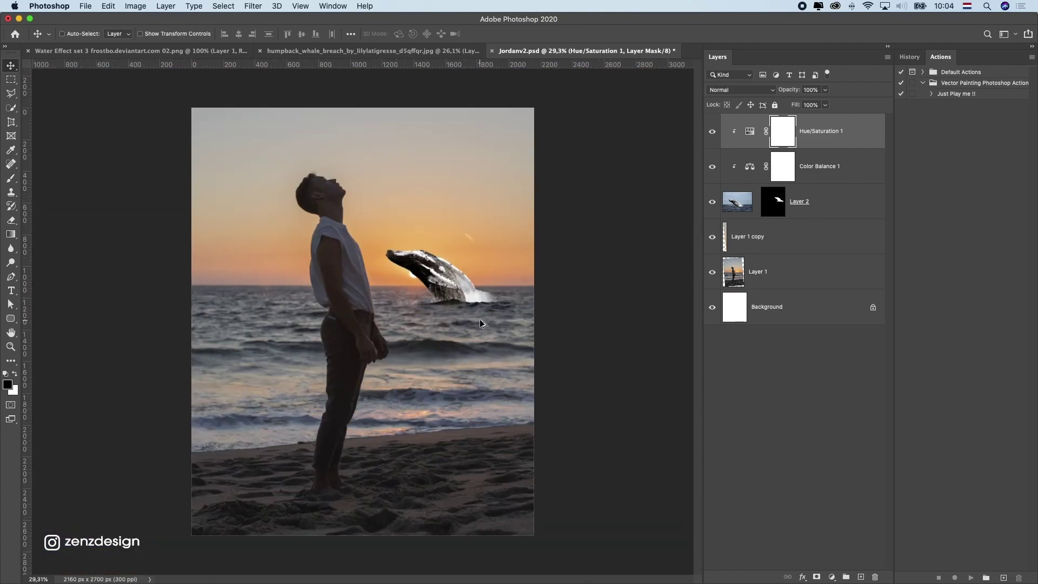
Copy the whole water splash image from Water Effect set 3 into Jordanv2.psd and place it over the whale's base.
left_click(427, 51)
left_click(186, 52)
key("super+a")
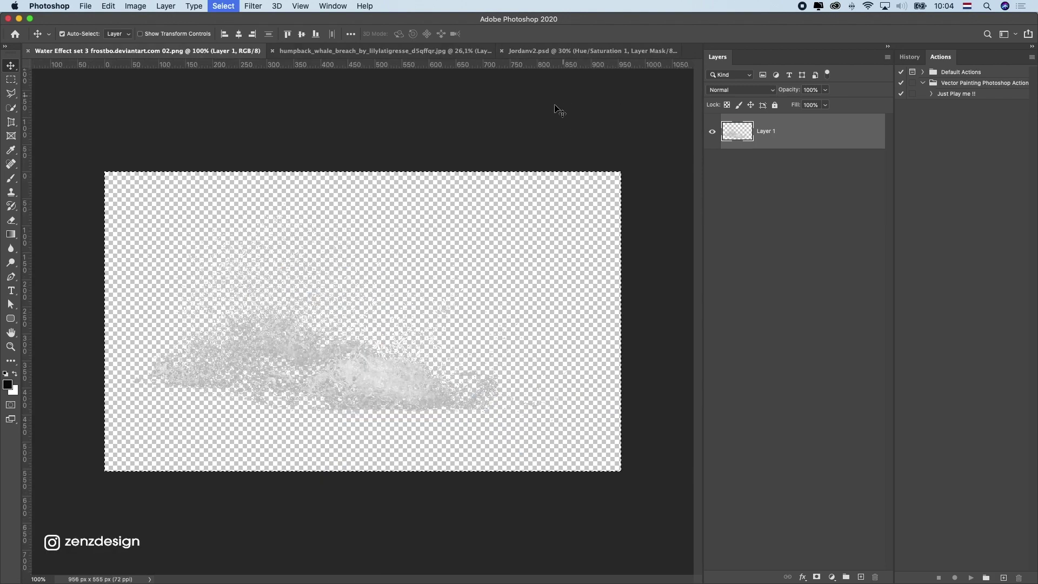
key("super+c")
left_click(532, 54)
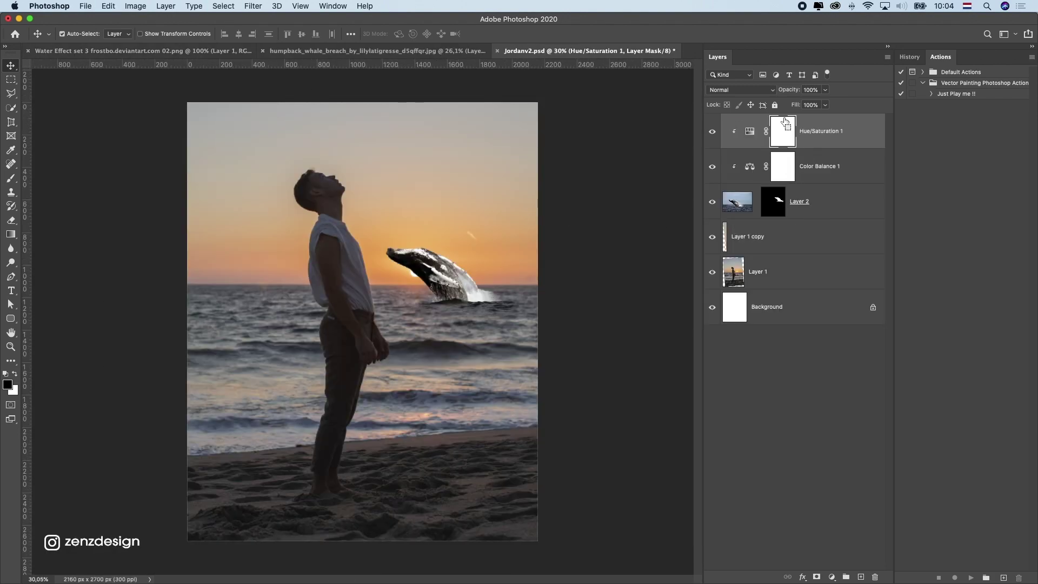
key("super+v")
left_click_drag(439, 294, 475, 259)
scroll(474, 275, "up", 4)
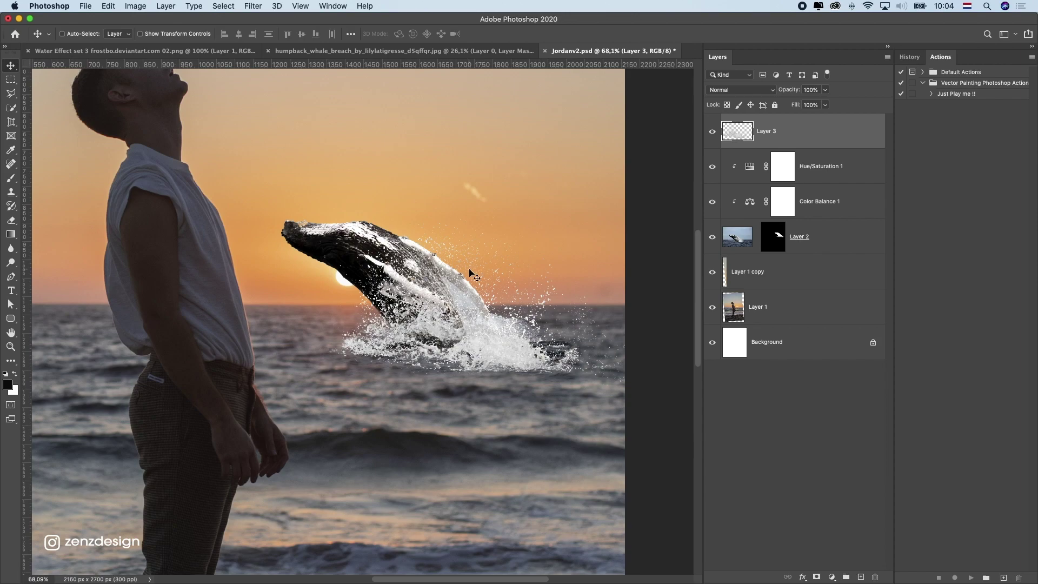
Convert the splash layer to a Smart Object, scale it to 30.25%, rotate it to -4.66° and place it at the whale's base.
right_click(777, 147)
left_click(832, 261)
key("super+t")
left_click_drag(649, 218, 535, 276)
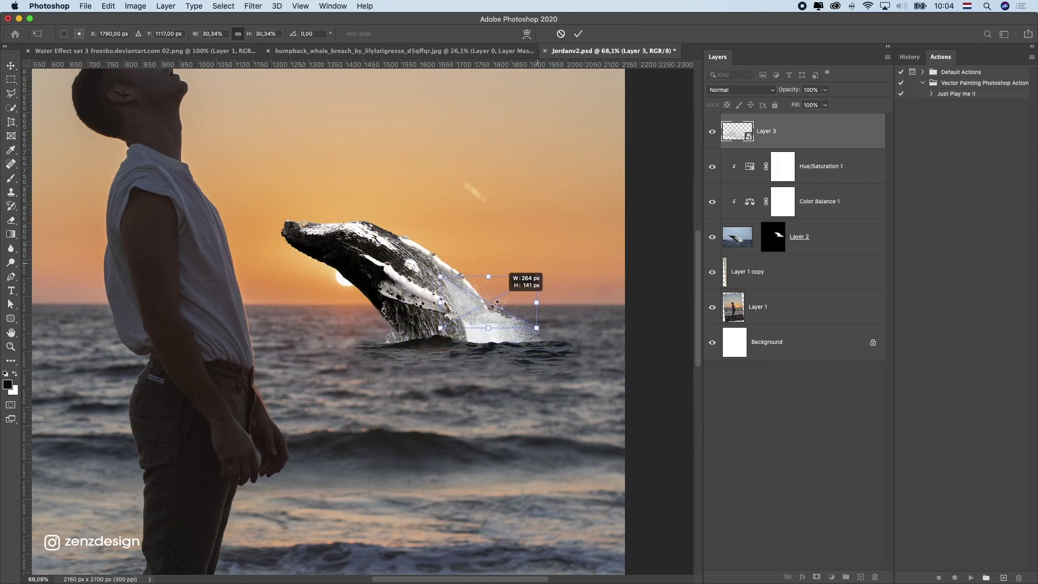
left_click_drag(491, 305, 513, 305)
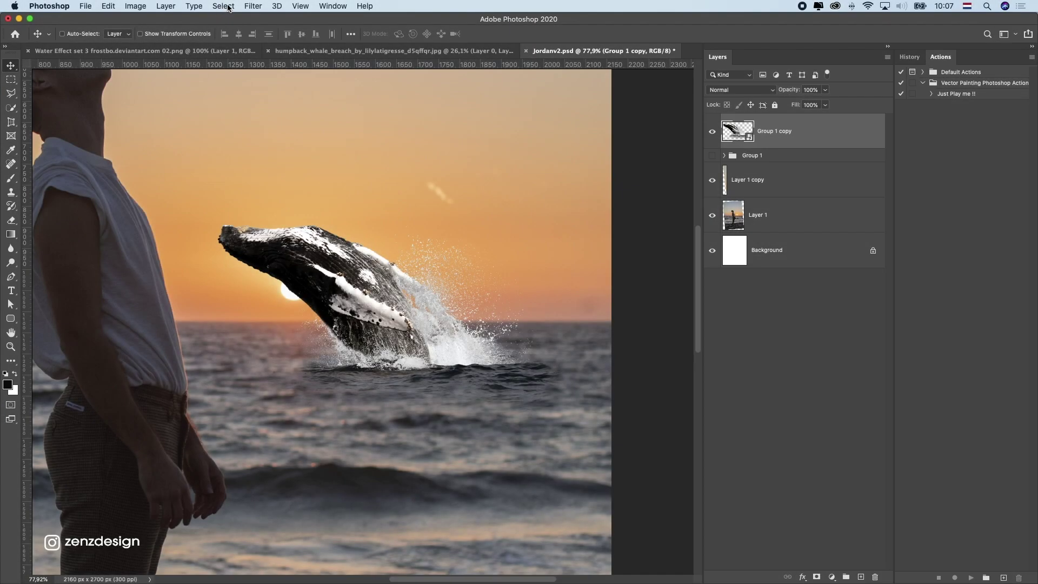
Apply a Gaussian Blur with a radius of 1.7 pixels to the merged whale layer, Group 1 copy.
left_click(251, 4)
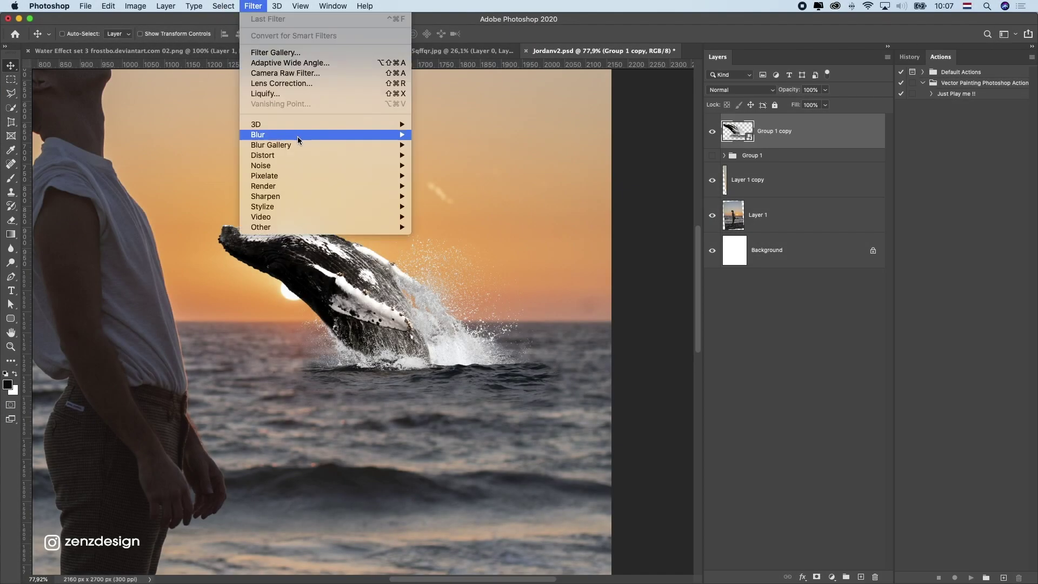
mouse_move(297, 135)
left_click(441, 176)
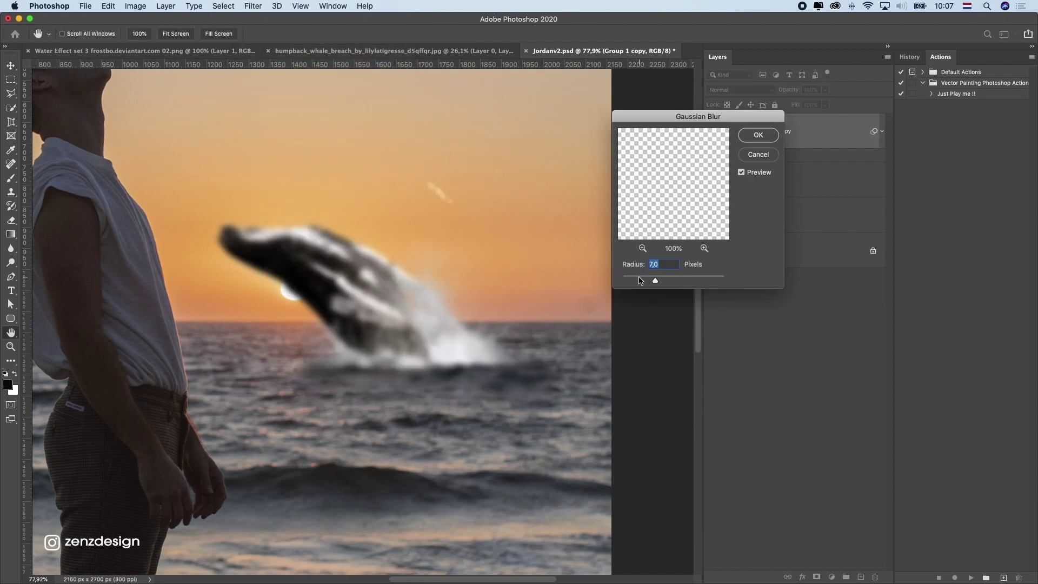
left_click_drag(639, 280, 632, 279)
scroll(400, 380, "up", 10, "alt")
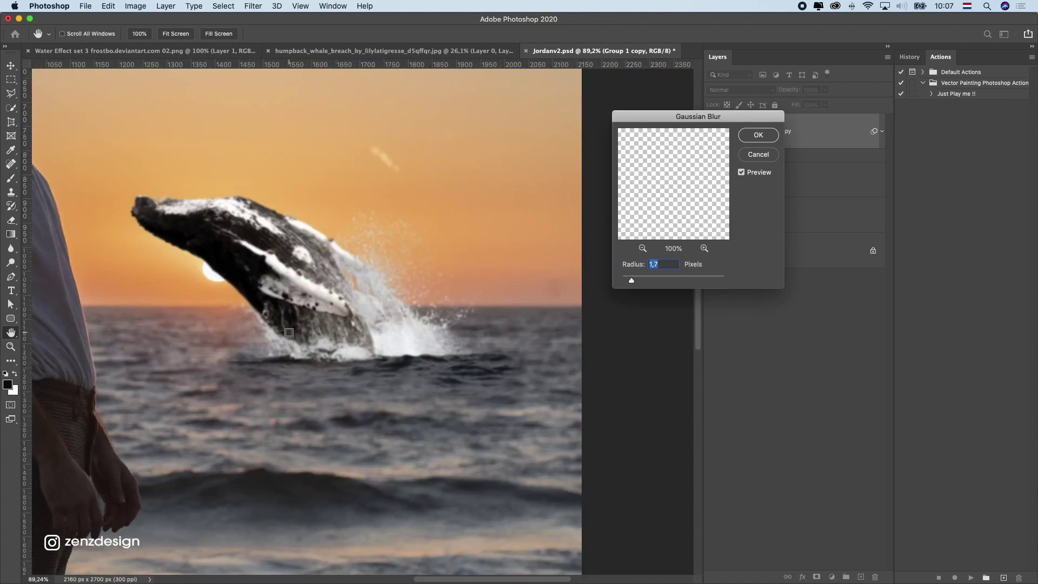
scroll(292, 334, "left", 5)
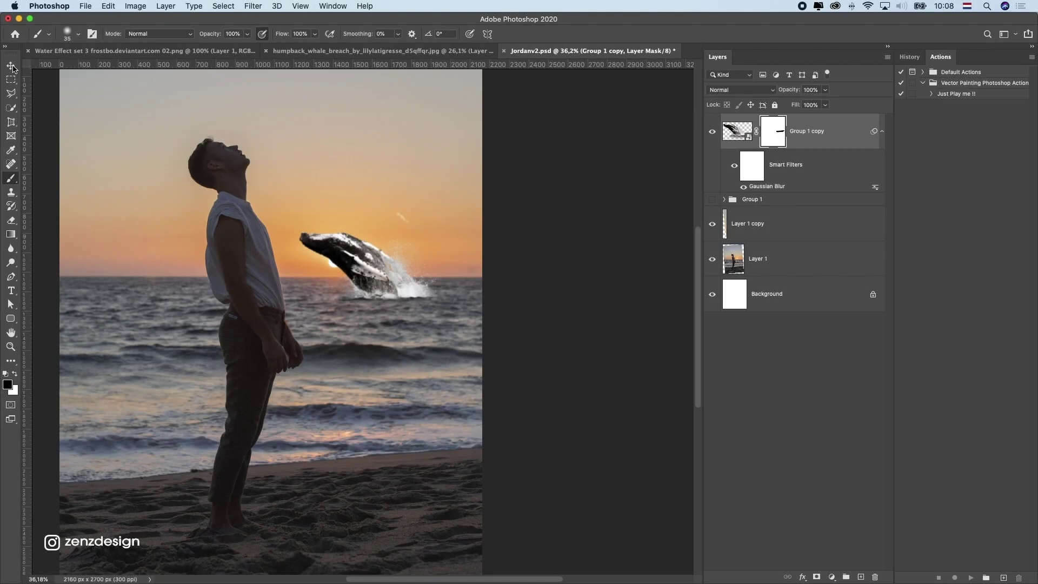
Add a Levels adjustment above the Group 1 copy whale layer and clip it to that layer.
key("v")
left_click(831, 577)
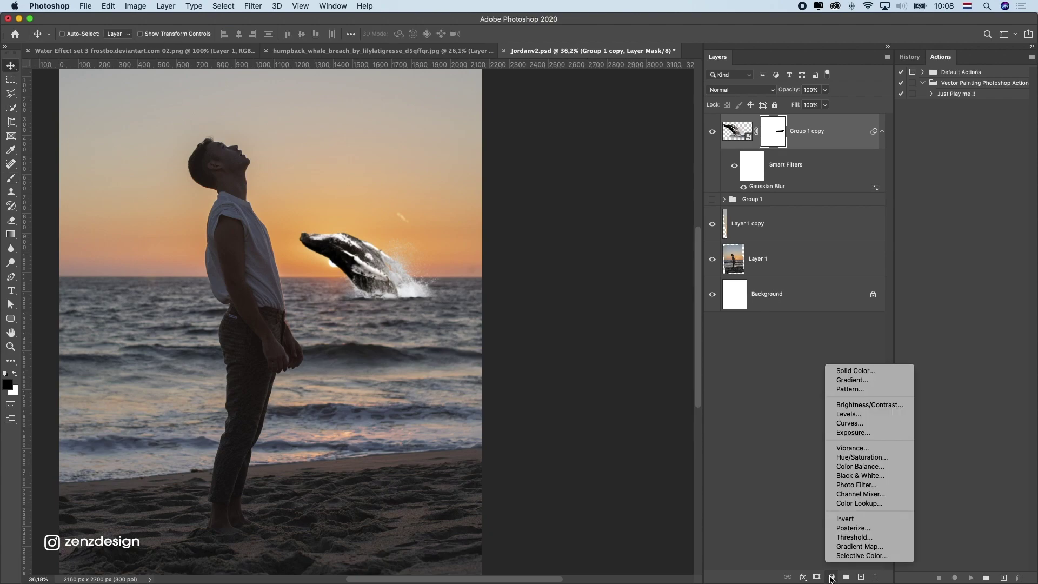
left_click(862, 414)
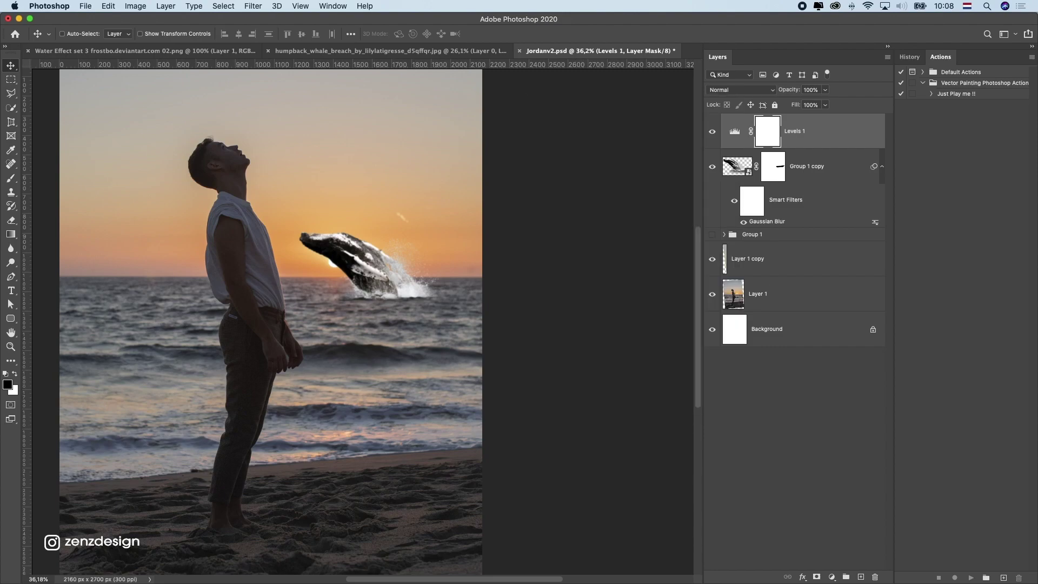
left_click(744, 380)
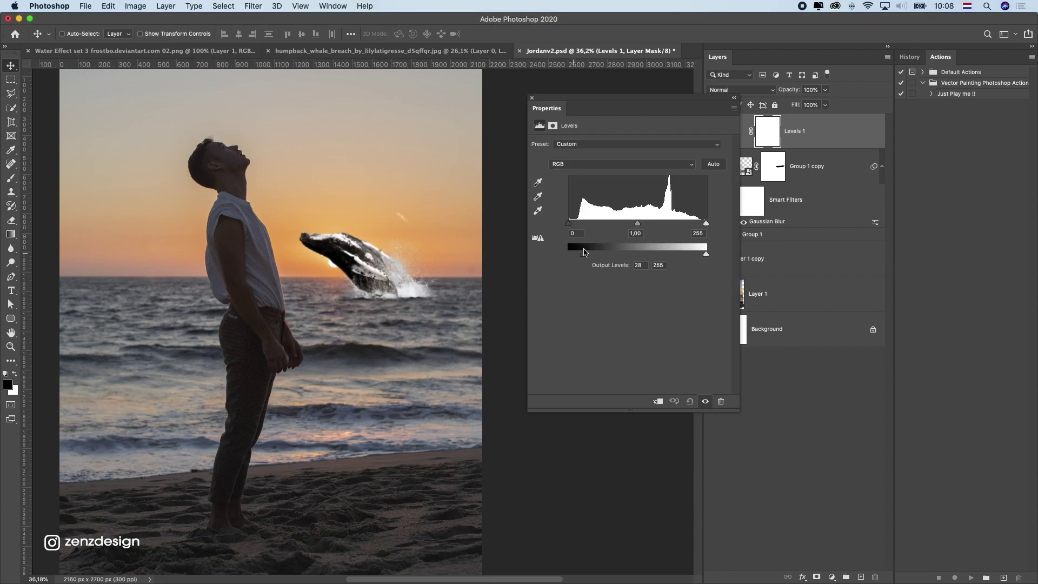
left_click(659, 403)
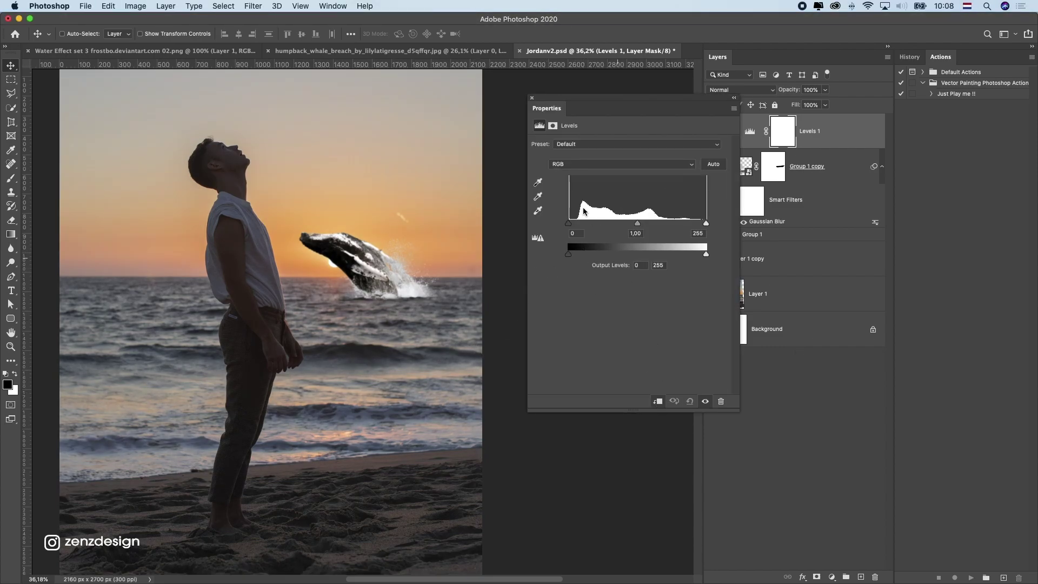
Lift the whale's blacks by setting the Levels output black point to 7, keeping the input levels at 0, 1.00 and 255.
mouse_move(568, 223)
left_mouse_down()
mouse_move(590, 223)
mouse_move(567, 225)
left_mouse_up()
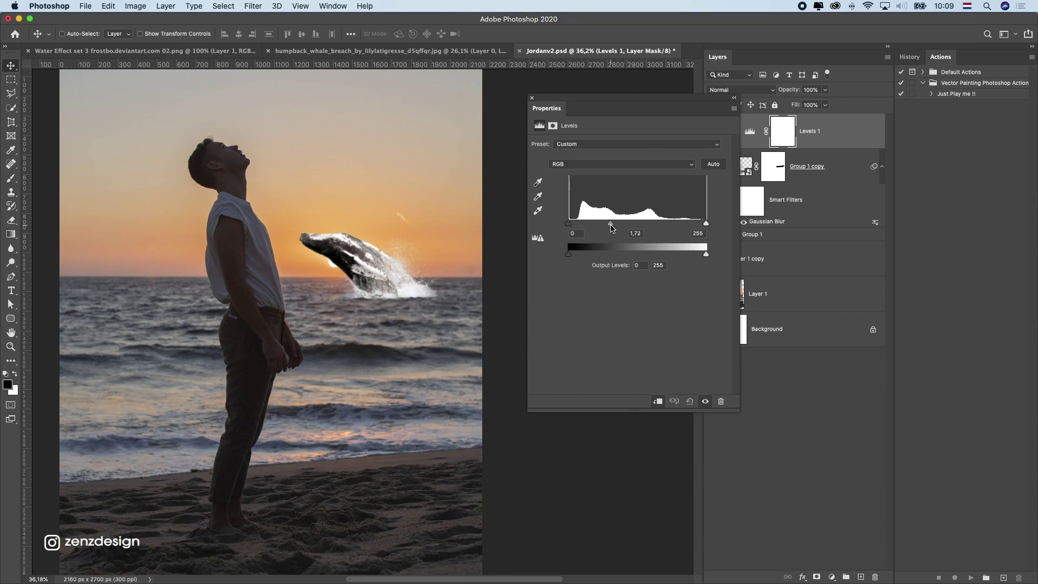
mouse_move(705, 223)
left_mouse_down()
mouse_move(685, 224)
mouse_move(707, 225)
left_mouse_up()
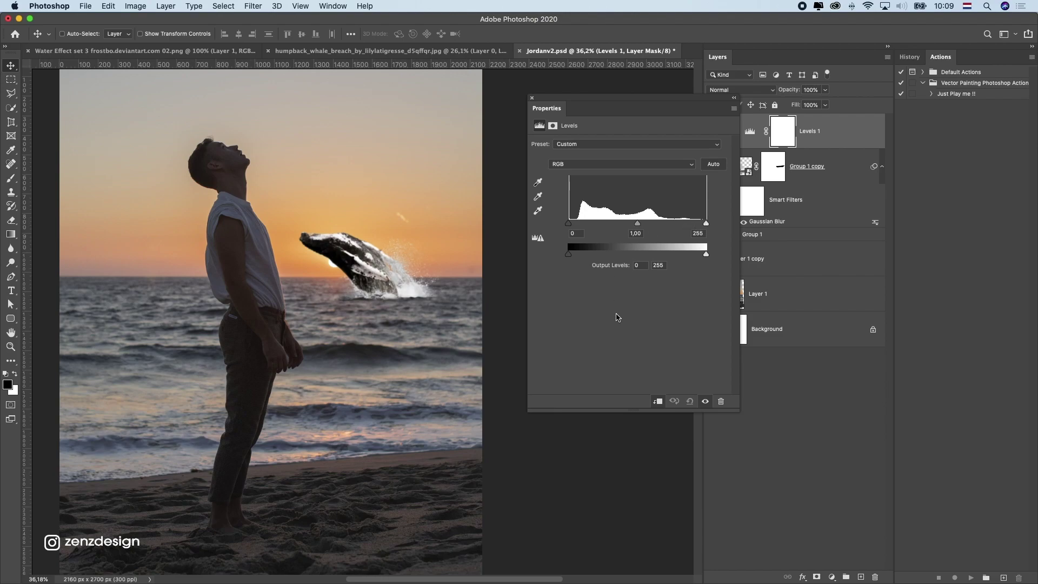
left_click_drag(571, 255, 576, 257)
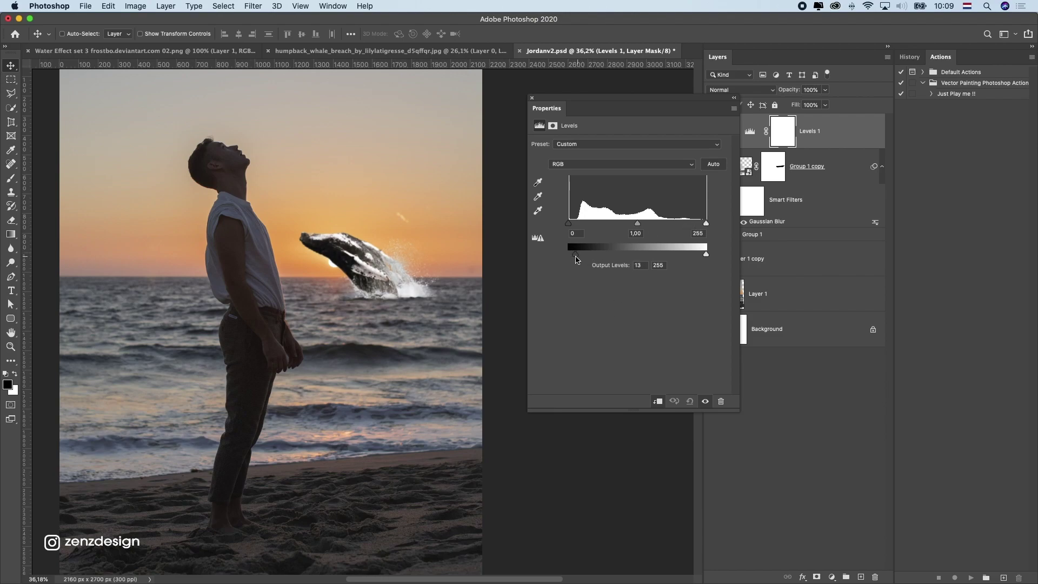
left_click_drag(573, 261, 573, 261)
scroll(431, 276, "up", 3)
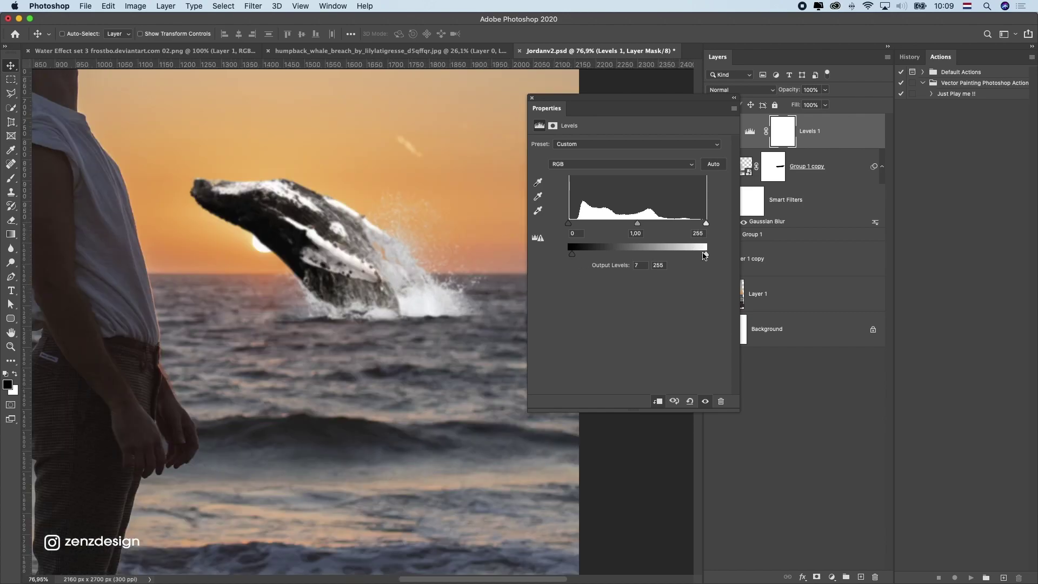
Dim the whale's highlights by setting the Levels output white point to 230, and close the adjustment's properties.
left_click_drag(704, 256, 679, 256)
scroll(439, 324, "down", 2)
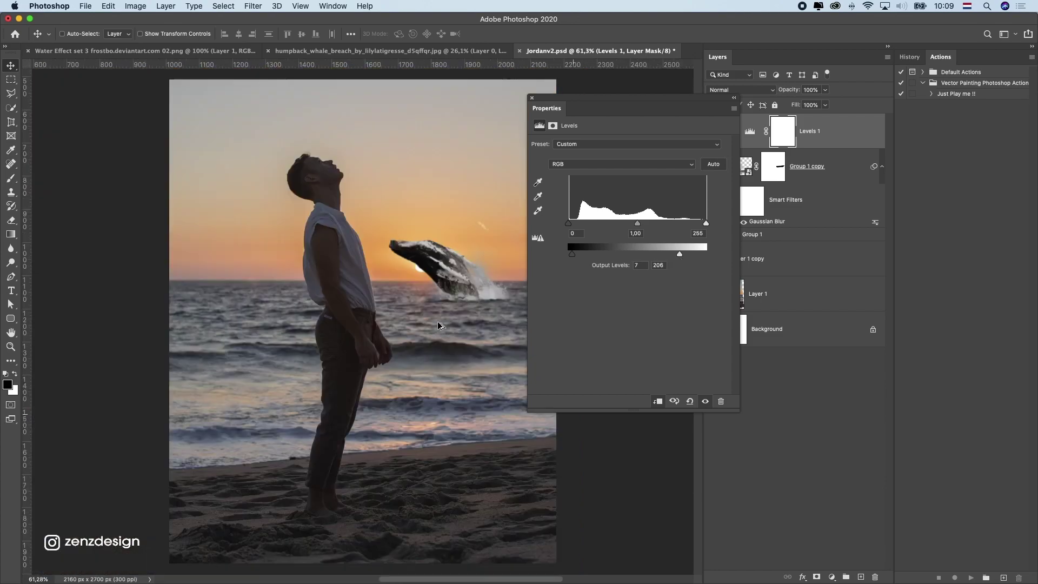
scroll(439, 325, "down", 4)
scroll(459, 297, "up", 1)
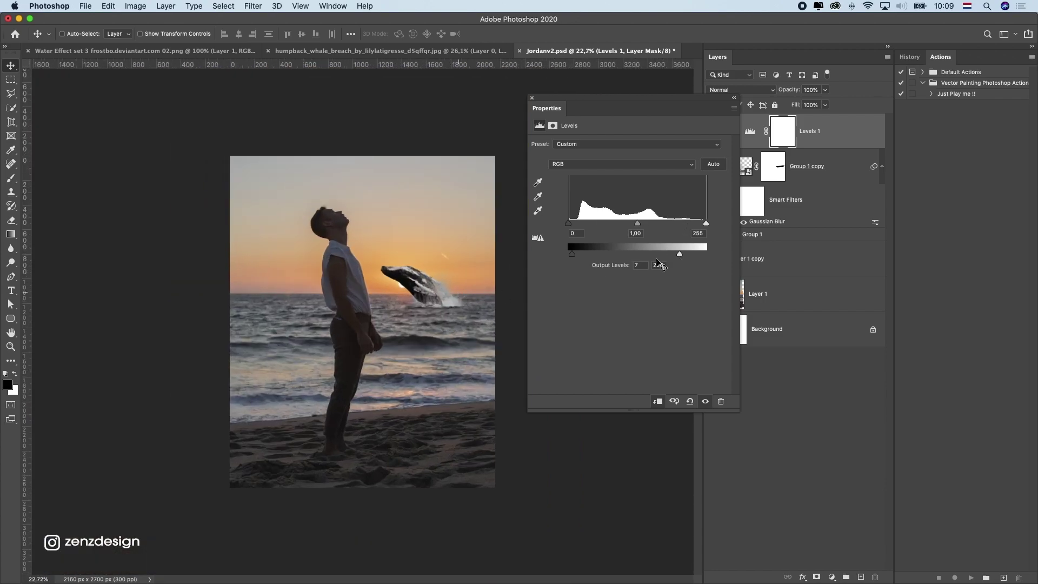
mouse_move(686, 256)
left_mouse_down()
mouse_move(706, 252)
mouse_move(696, 252)
left_mouse_up()
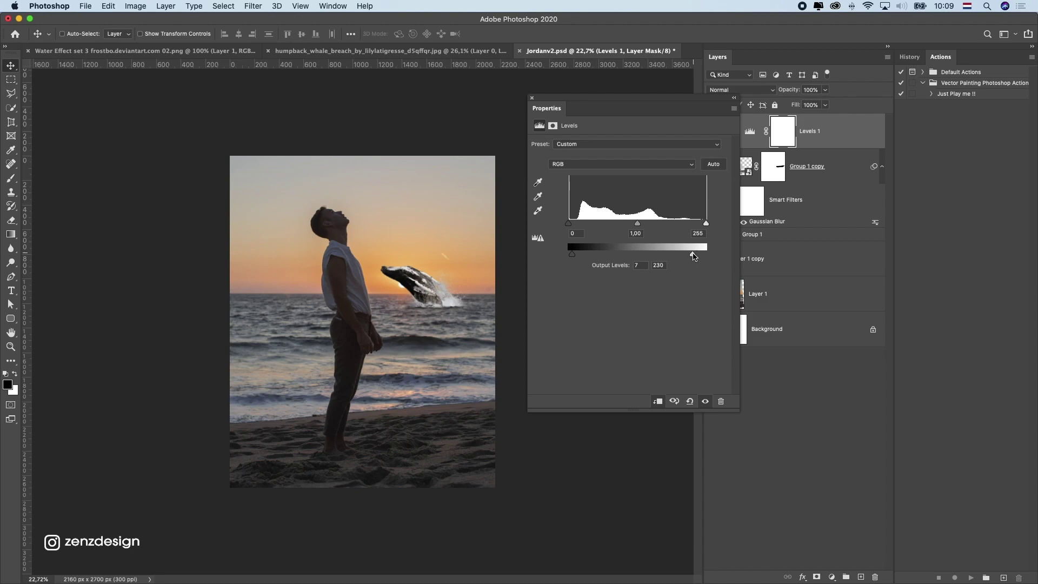
left_click(531, 97)
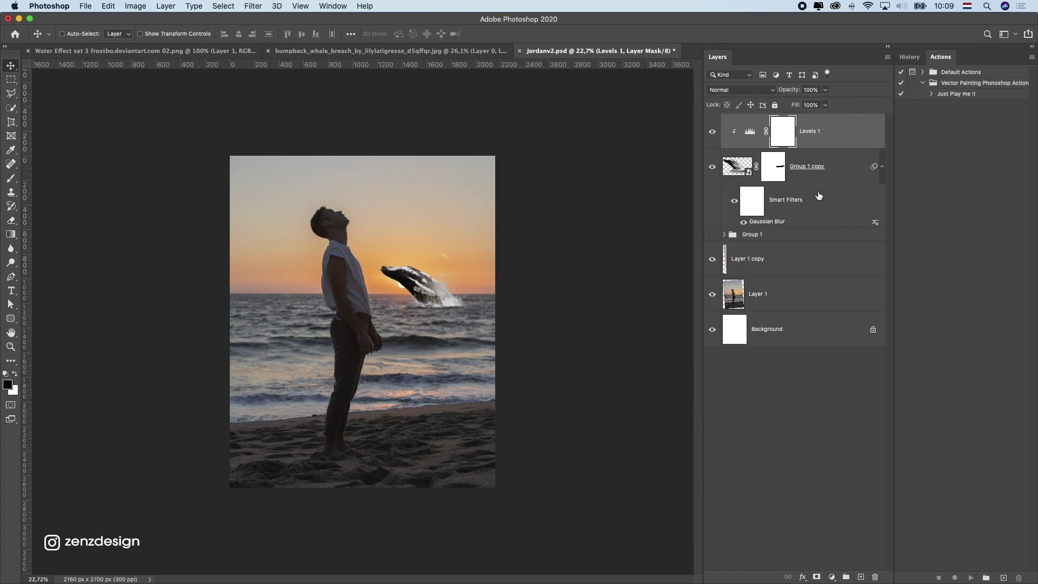
Group the whale layer with its Levels adjustment and move the whale to the sea behind the man's back.
left_click(847, 179, "shift")
left_click(834, 578)
left_click(845, 577)
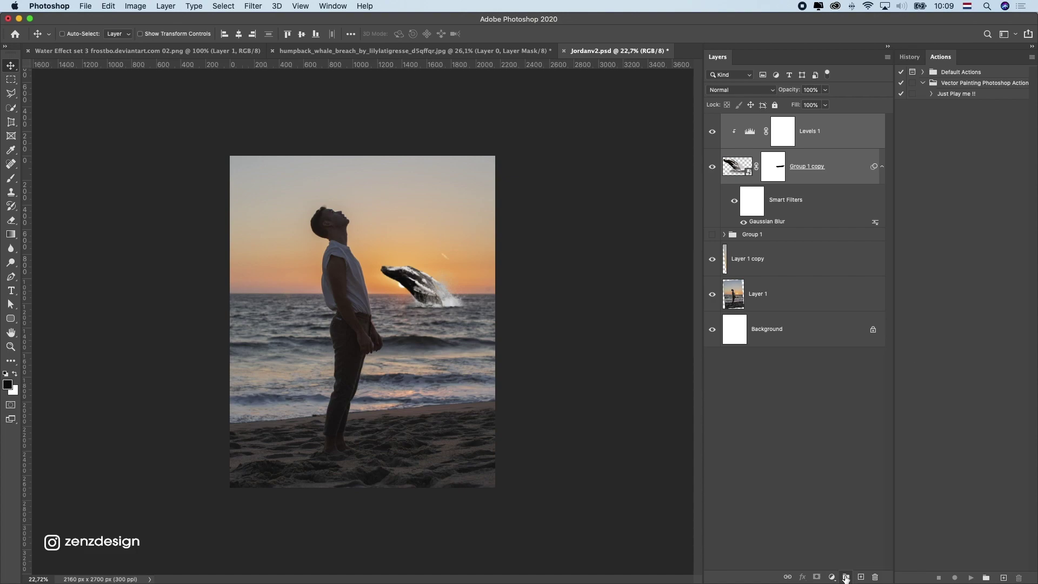
left_click(845, 577)
left_click_drag(444, 278, 318, 300)
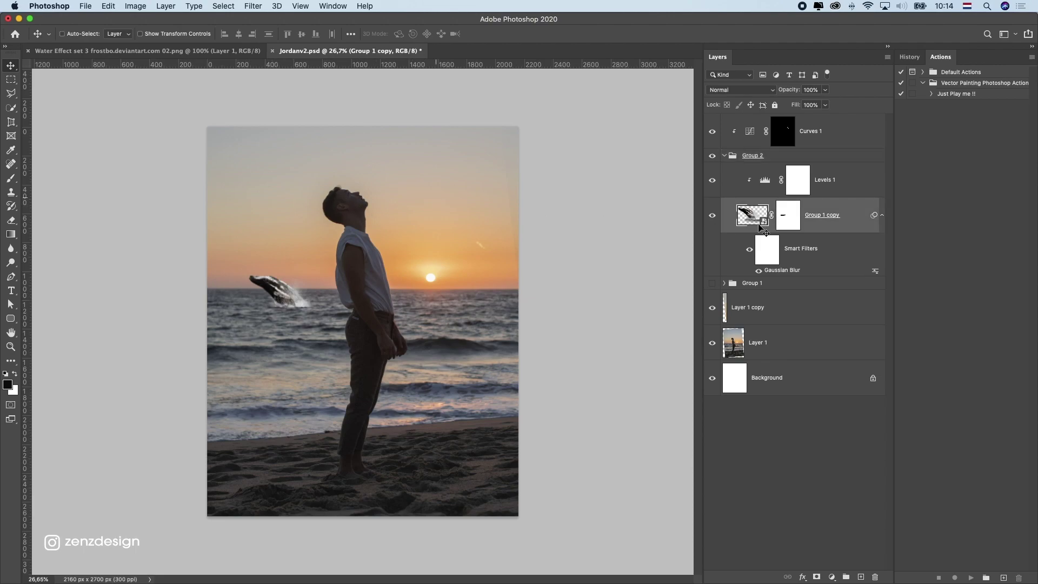
Add an Exposure adjustment above Levels 1, clipped to the whale layer, with exposure set to -0.89.
left_click(392, 279, "super")
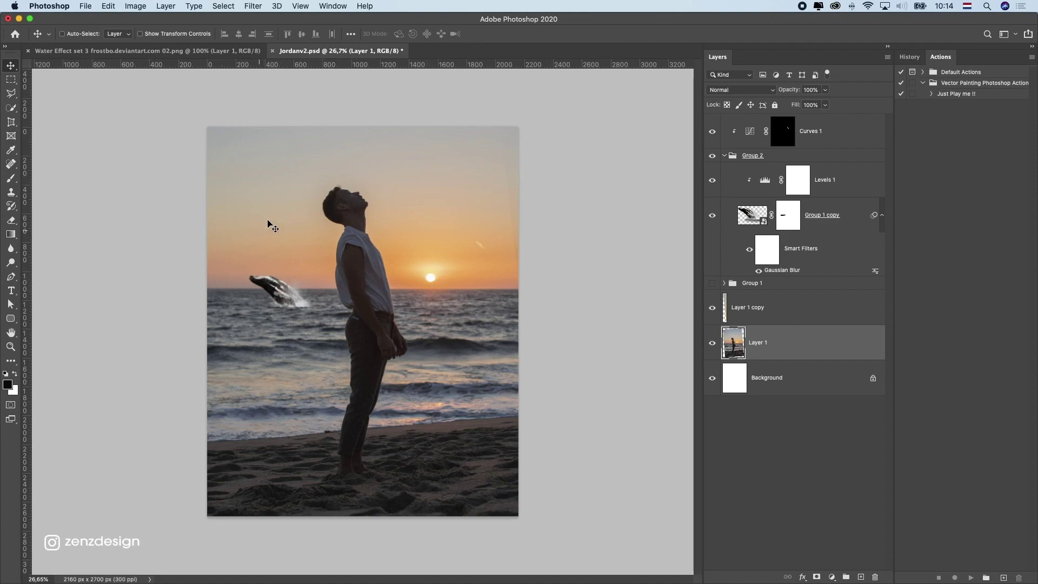
left_click(285, 295, "super")
left_click(798, 180)
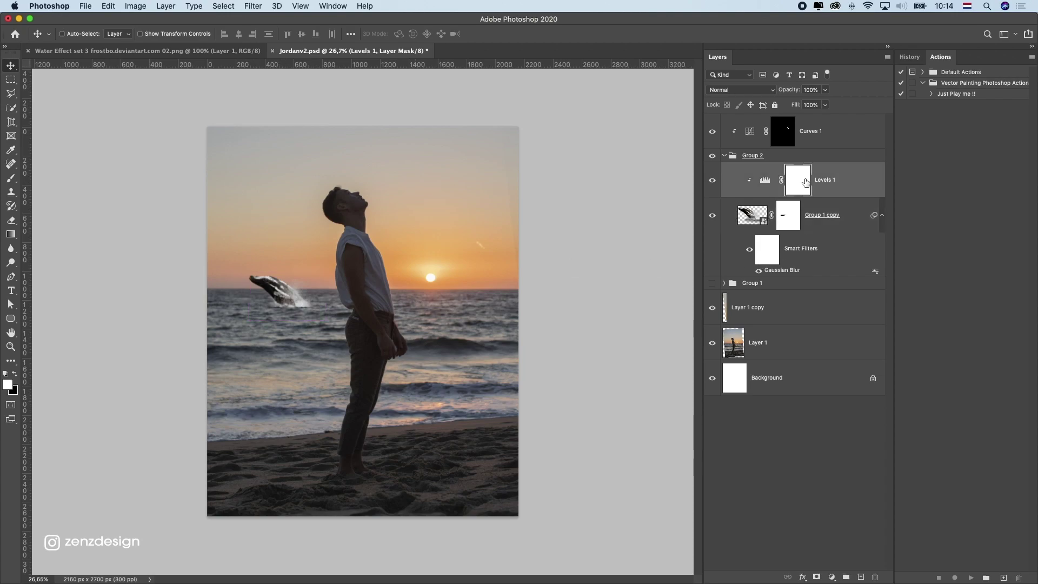
key("x")
left_click(833, 577)
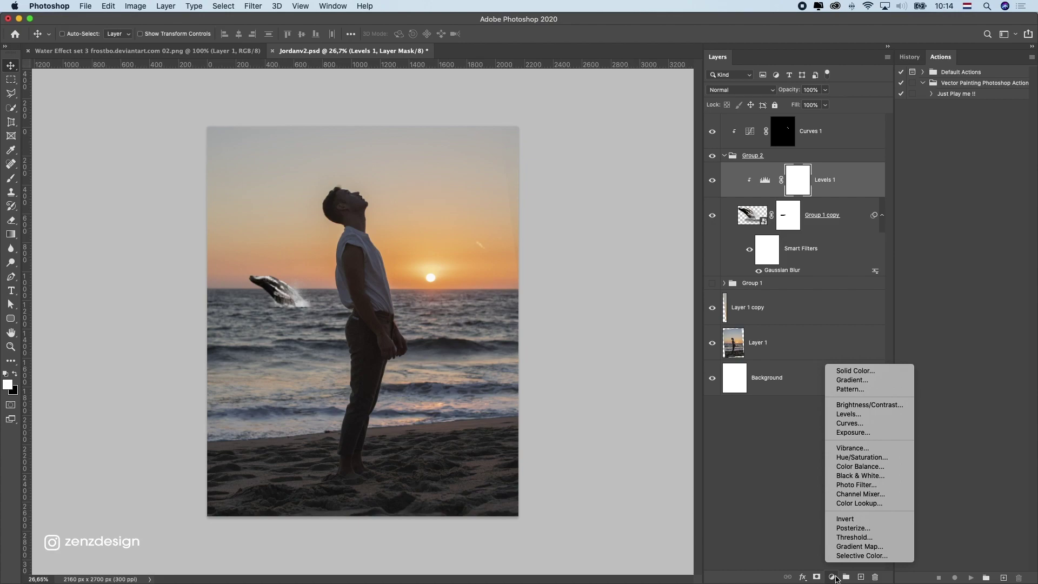
left_click(895, 434)
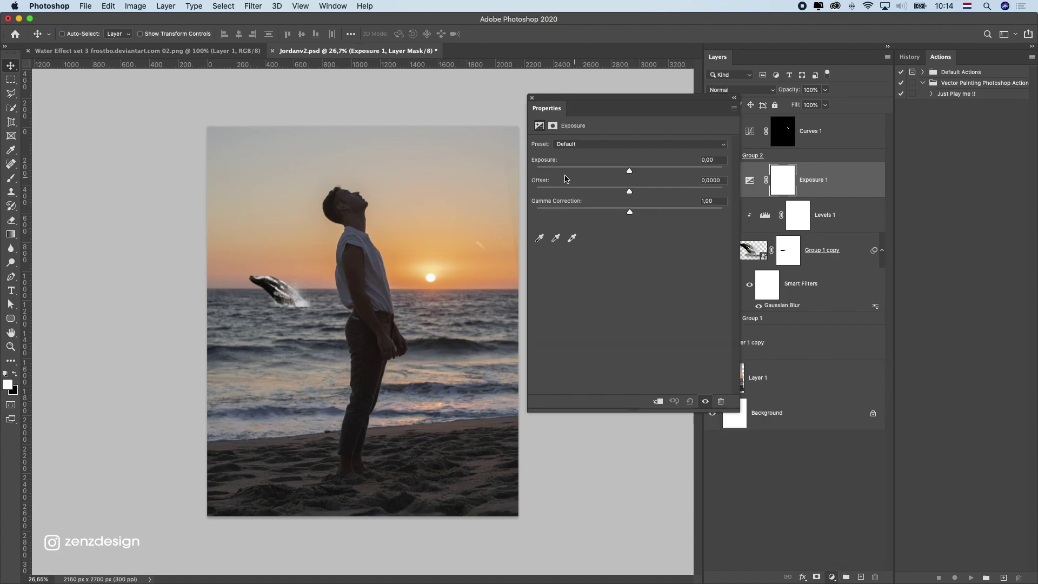
left_click(659, 402)
left_click_drag(631, 167, 619, 171)
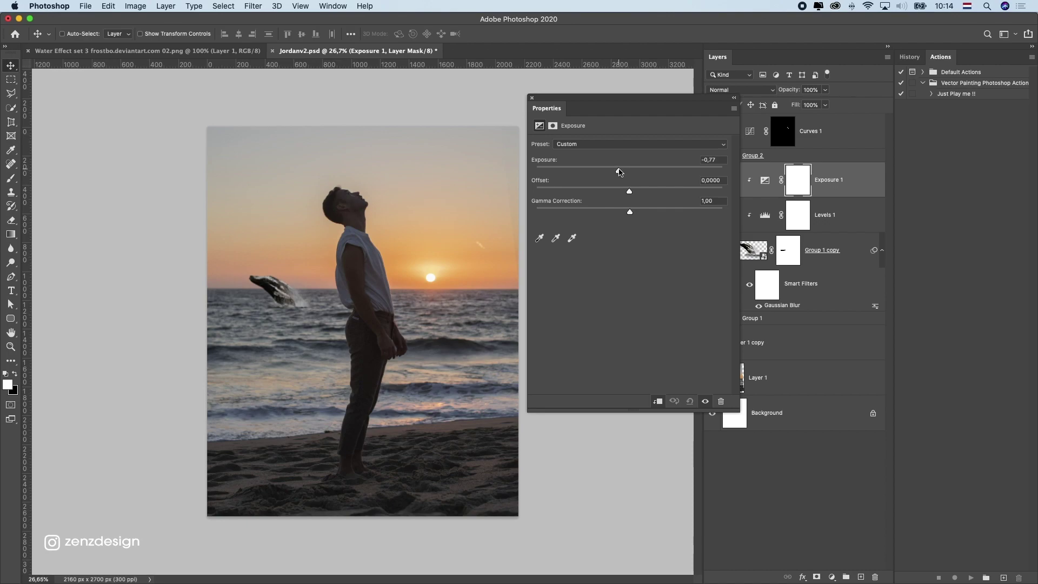
scroll(292, 278, "down", 4)
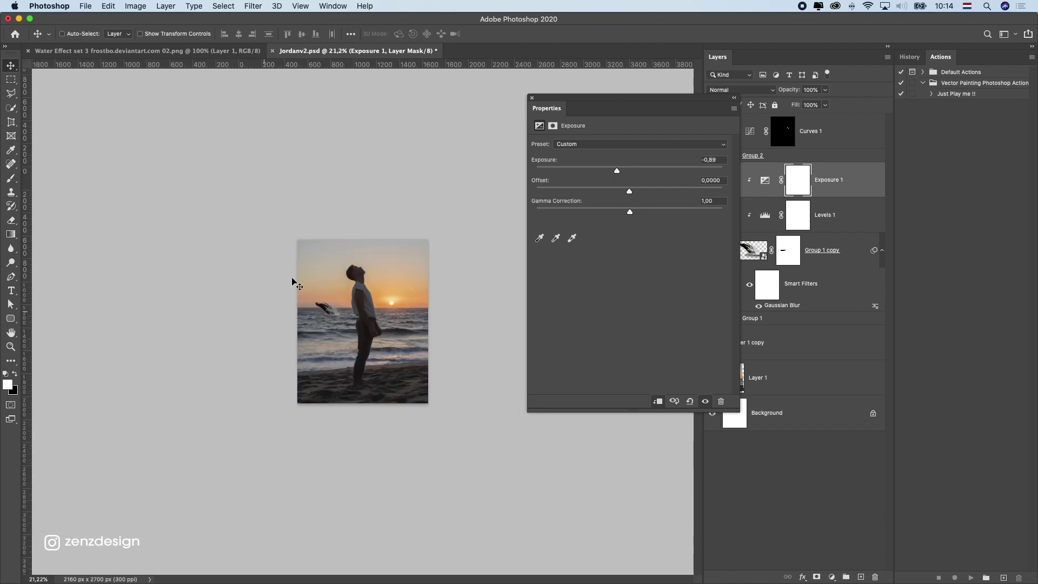
scroll(295, 279, "up", 8)
scroll(334, 261, "down", 2)
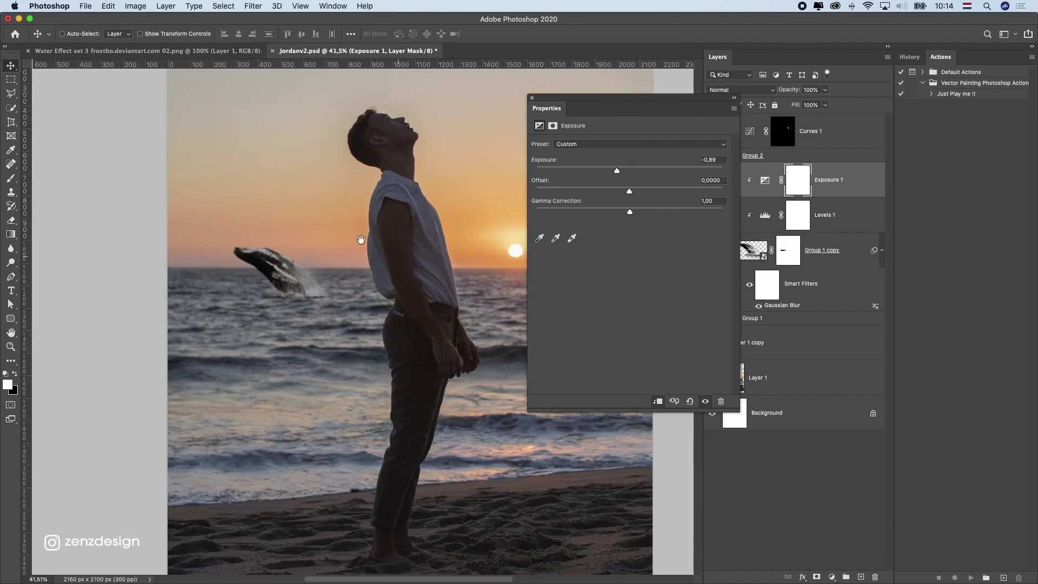
Close the Exposure adjustment's properties and bring the whole composite into view.
scroll(358, 302, "down", 2)
scroll(357, 304, "up", 2)
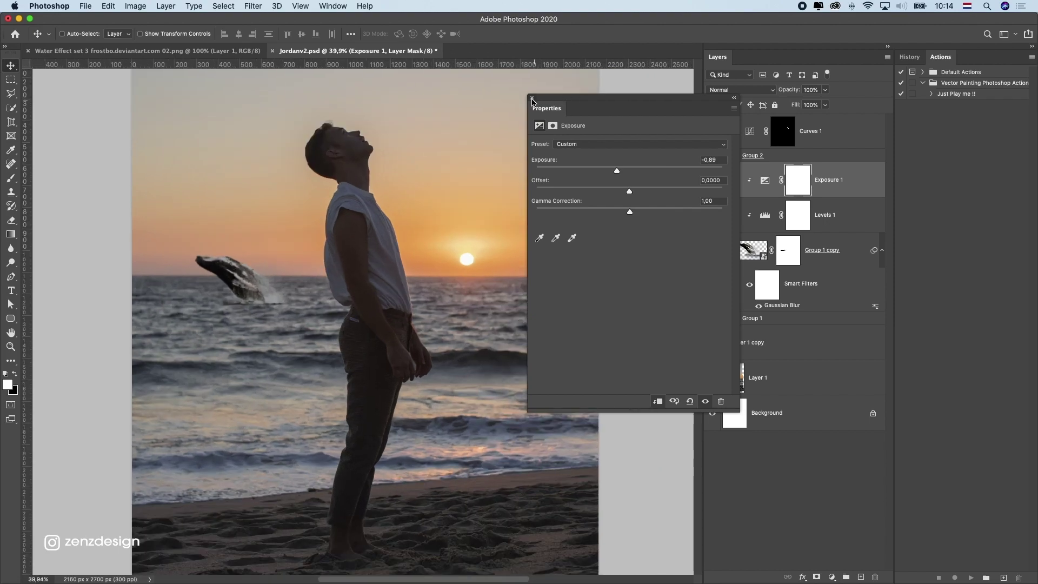
left_click(531, 101)
scroll(294, 260, "down", 3)
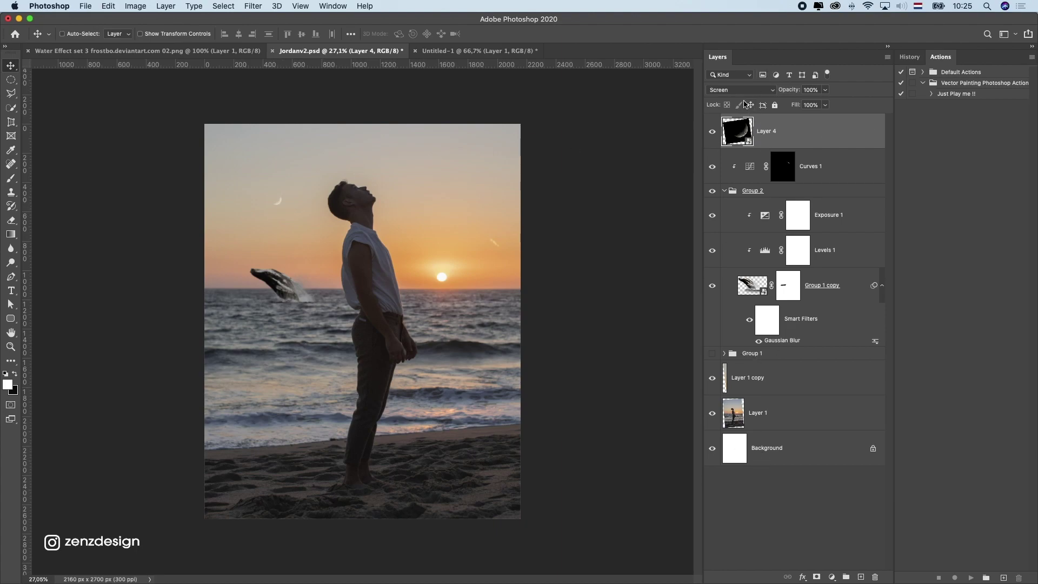
Add a Solid Color fill layer in light blue 6bb9da above Layer 4.
left_click(744, 90)
left_click(792, 138)
left_click(744, 508)
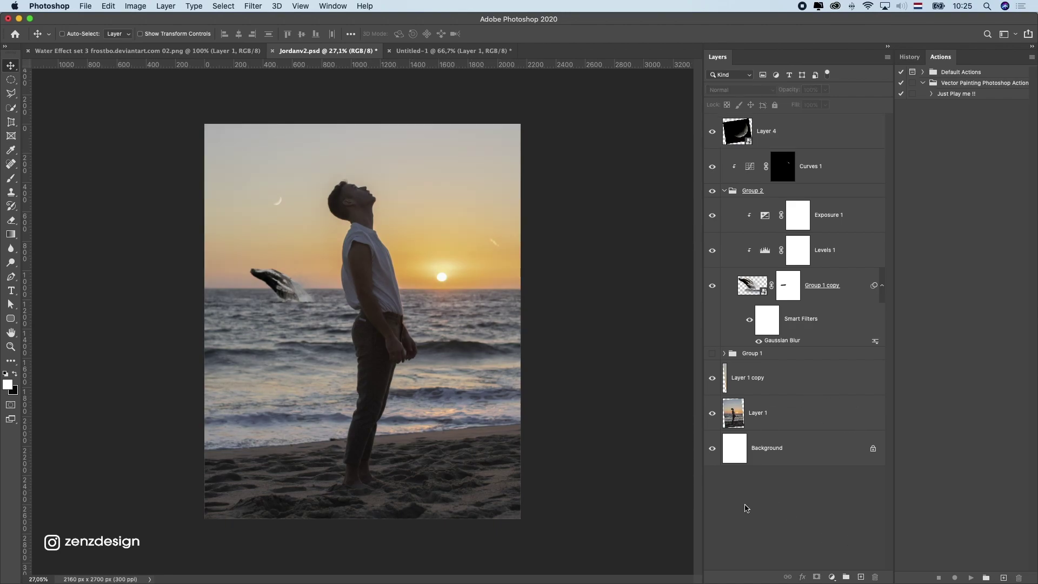
left_click(832, 577)
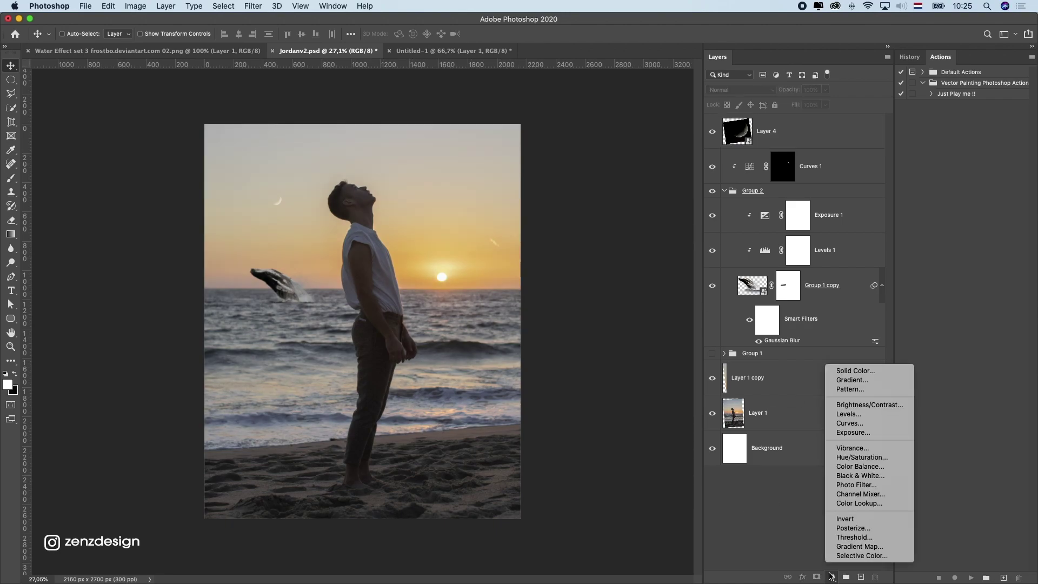
left_click(878, 373)
left_click_drag(774, 207, 769, 196)
left_click(696, 197)
mouse_move(668, 172)
left_mouse_down()
mouse_move(684, 185)
mouse_move(674, 144)
mouse_move(689, 154)
left_mouse_up()
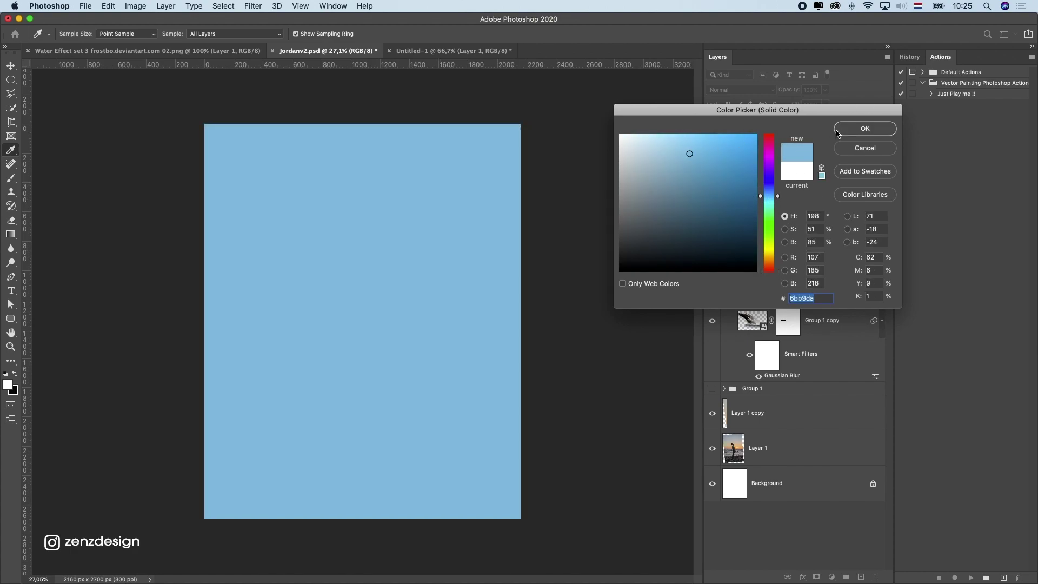
left_click(864, 129)
Set the blue fill layer's blend mode to Soft Light and lower its opacity to 33%.
left_click(739, 90)
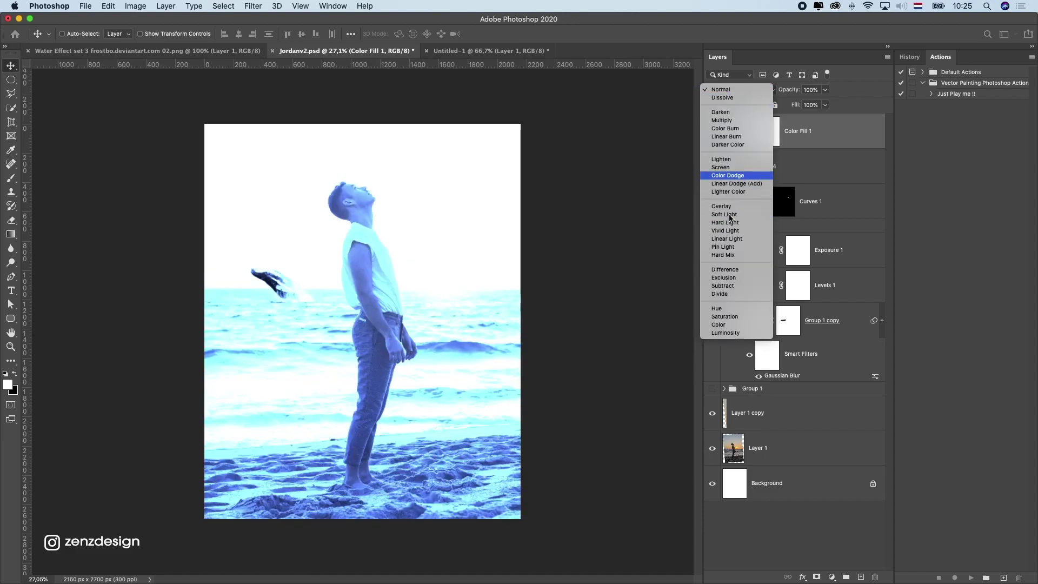
left_click(727, 214)
left_click(825, 105)
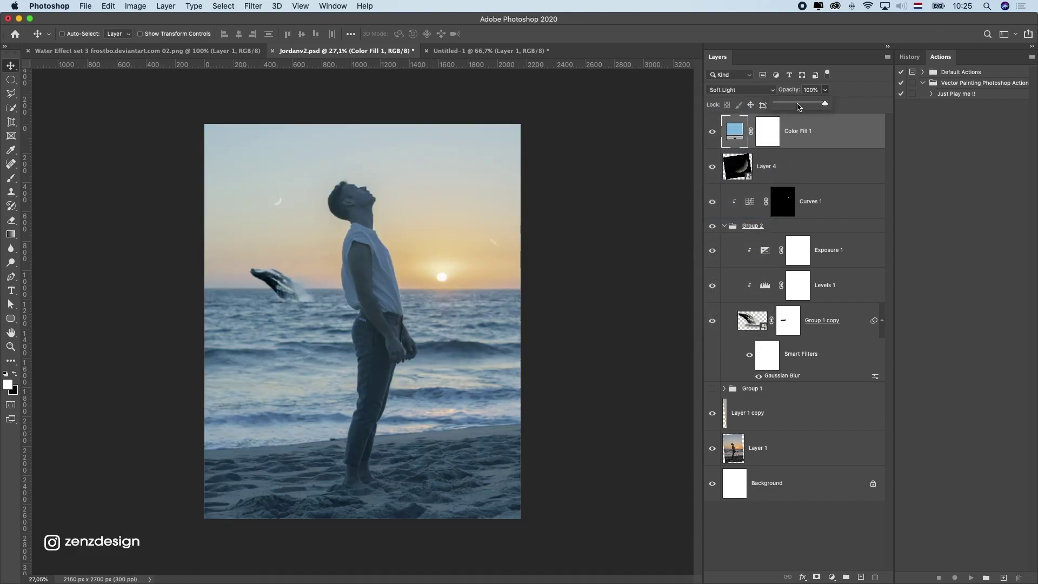
left_click_drag(799, 106, 786, 110)
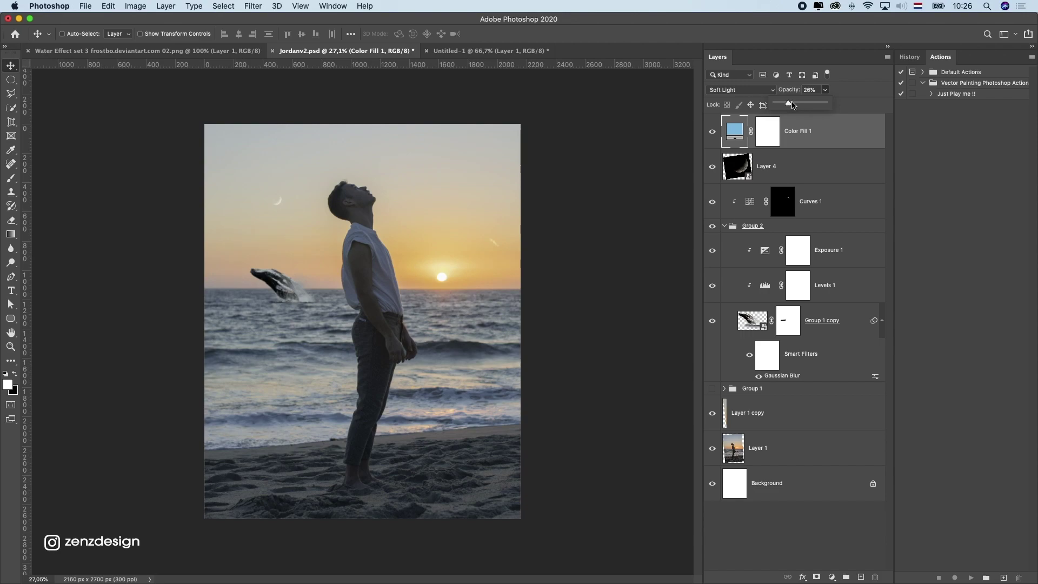
Change the fill layer's color to the dark muted blue 435a66.
double_click(734, 135)
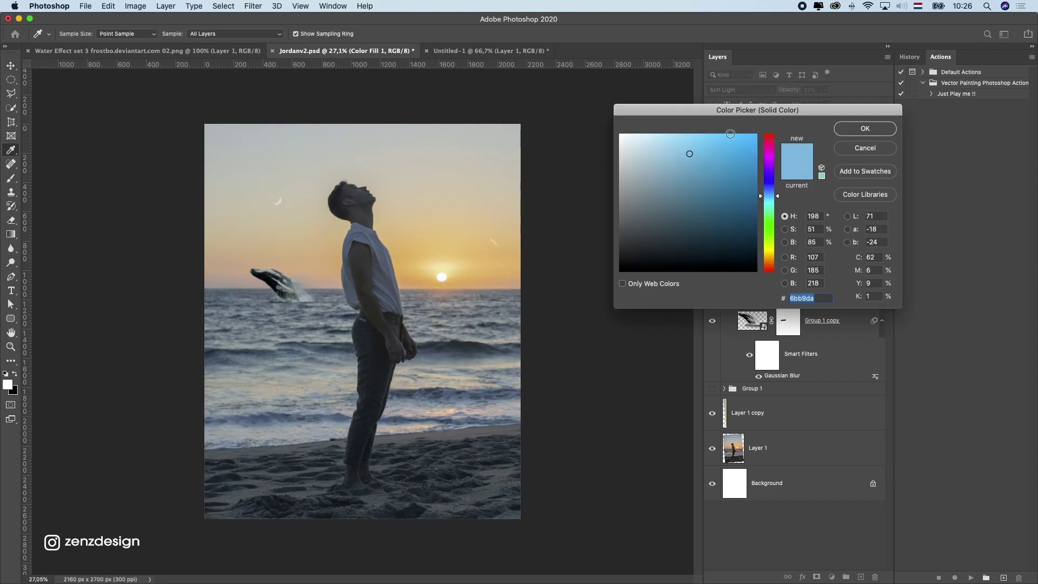
mouse_move(740, 195)
left_mouse_down()
mouse_move(722, 194)
mouse_move(708, 217)
mouse_move(750, 212)
mouse_move(753, 185)
mouse_move(771, 268)
mouse_move(768, 181)
mouse_move(766, 206)
mouse_move(771, 186)
mouse_move(771, 195)
left_mouse_up()
mouse_move(699, 180)
left_mouse_down()
mouse_move(686, 173)
mouse_move(721, 166)
mouse_move(689, 217)
mouse_move(673, 200)
mouse_move(697, 175)
mouse_move(666, 216)
left_mouse_up()
left_click(852, 128)
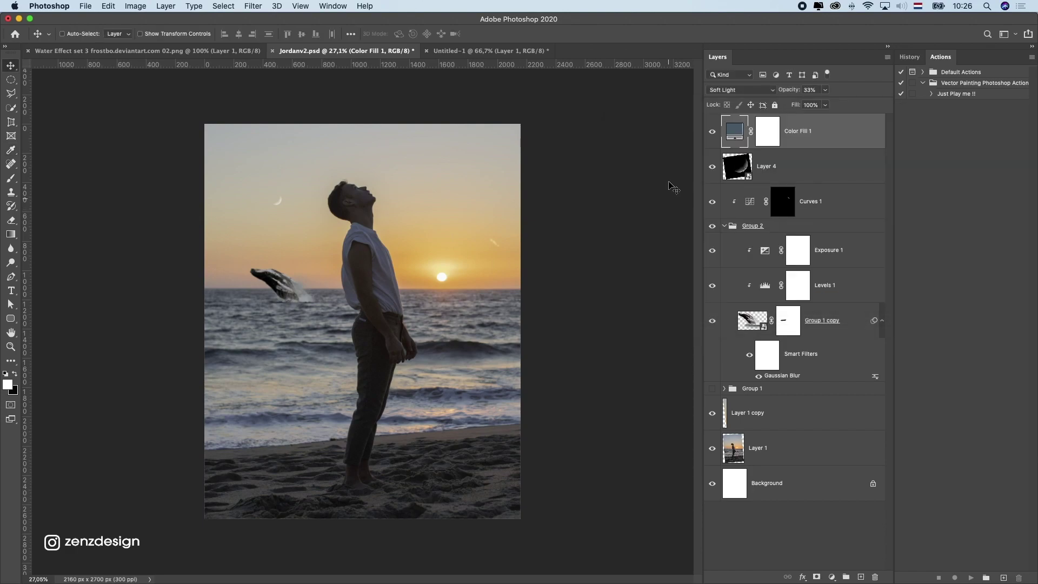
Compare the image with the fill layer hidden and shown, and make its color a more saturated mid-dark blue.
left_click(712, 133)
left_click(713, 133)
double_click(741, 133)
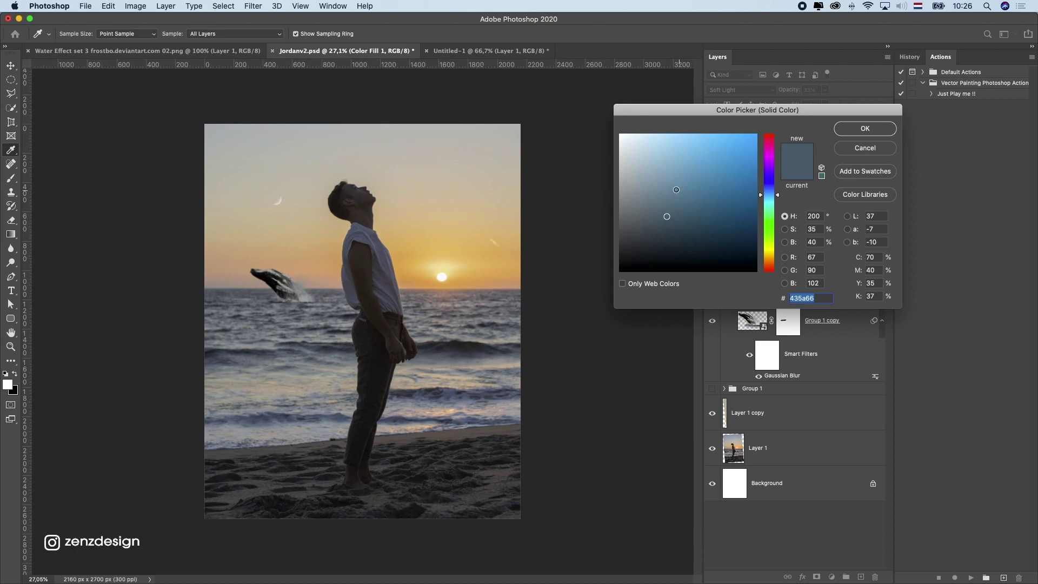
left_click_drag(703, 206, 702, 205)
left_click(867, 128)
Add a Color Balance adjustment above Color Fill 1 with midtones cyan–red at +5, and fine-tune the midtones yellow–blue balance.
left_click(827, 577)
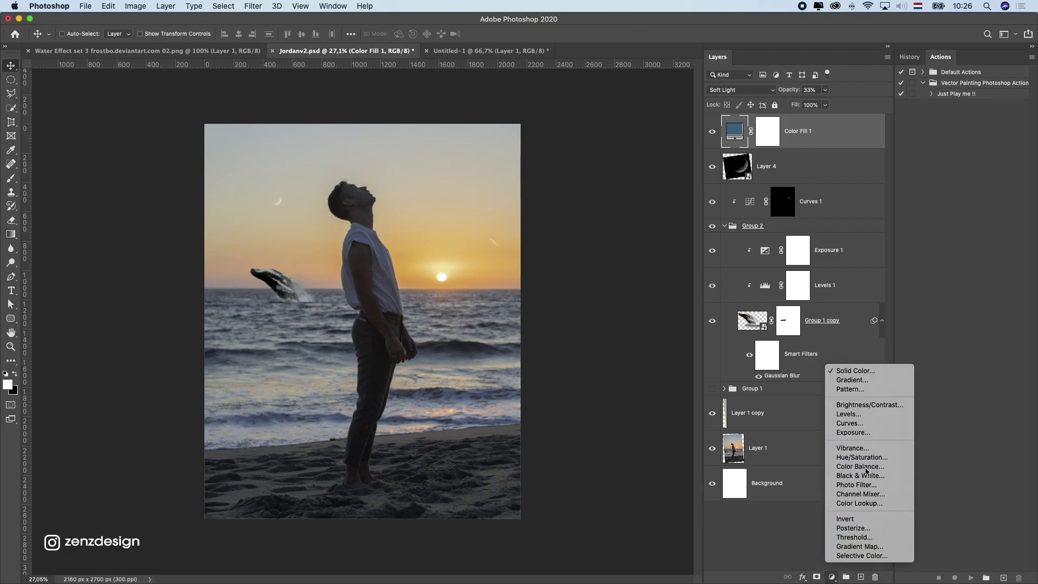
left_click(860, 466)
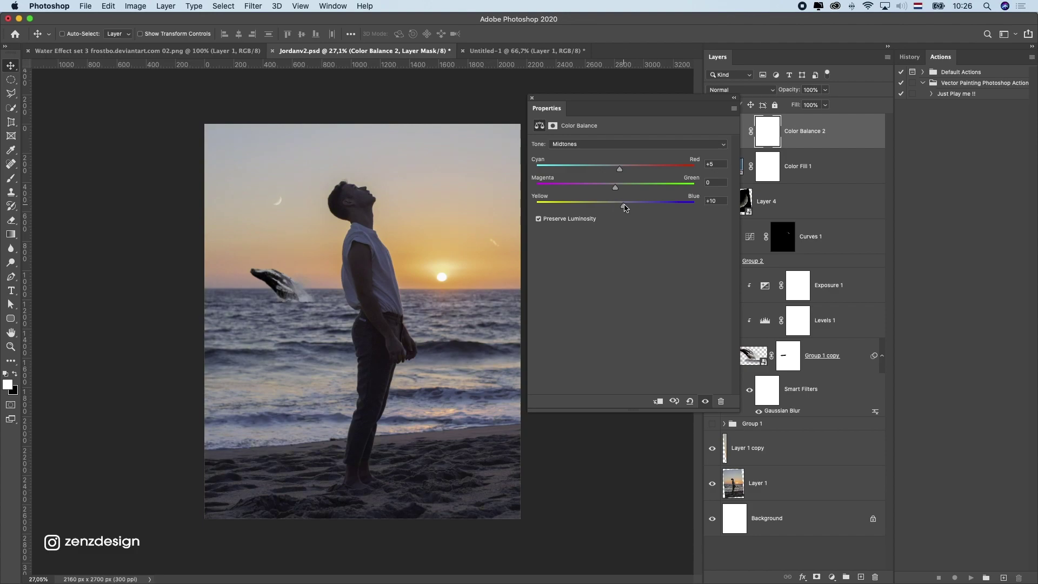
left_click_drag(608, 210, 615, 208)
Warm the Color Balance highlights with cyan–red at +7 and yellow–blue at -9, and close the properties.
left_click(606, 147)
left_click(599, 154)
mouse_move(614, 168)
left_mouse_down()
mouse_move(605, 170)
mouse_move(625, 169)
left_mouse_up()
left_click_drag(614, 206, 605, 207)
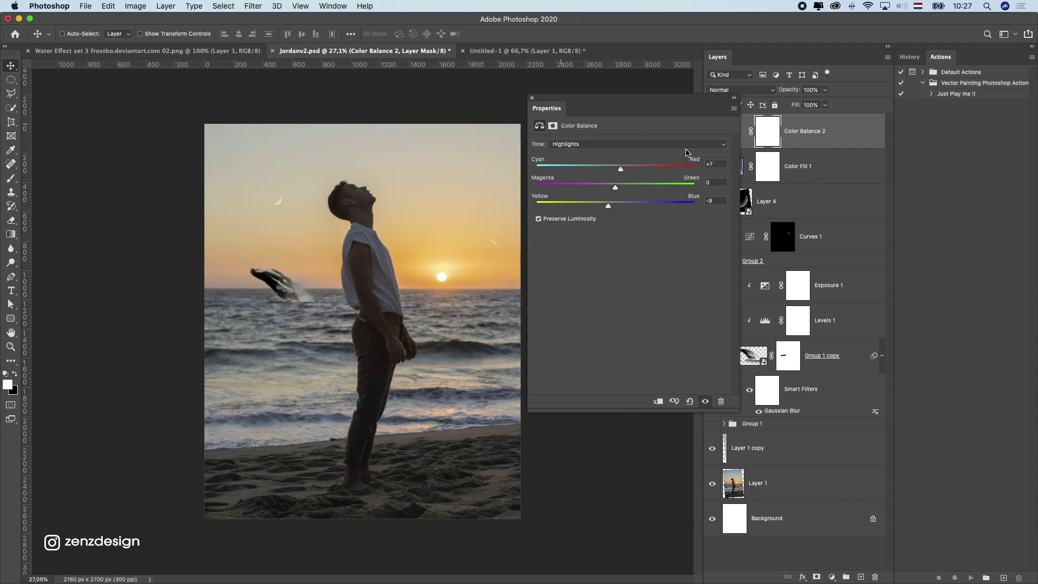
left_click(531, 98)
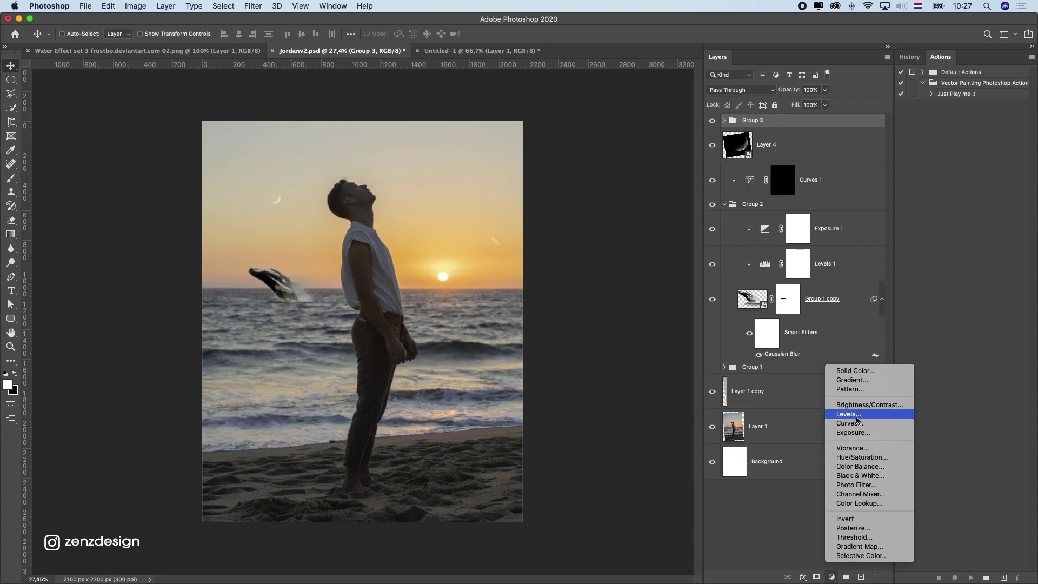
Add a Curves adjustment above Group 3, pull its white point slightly inward, and set its black point to input 6, output 0.
left_click(855, 423)
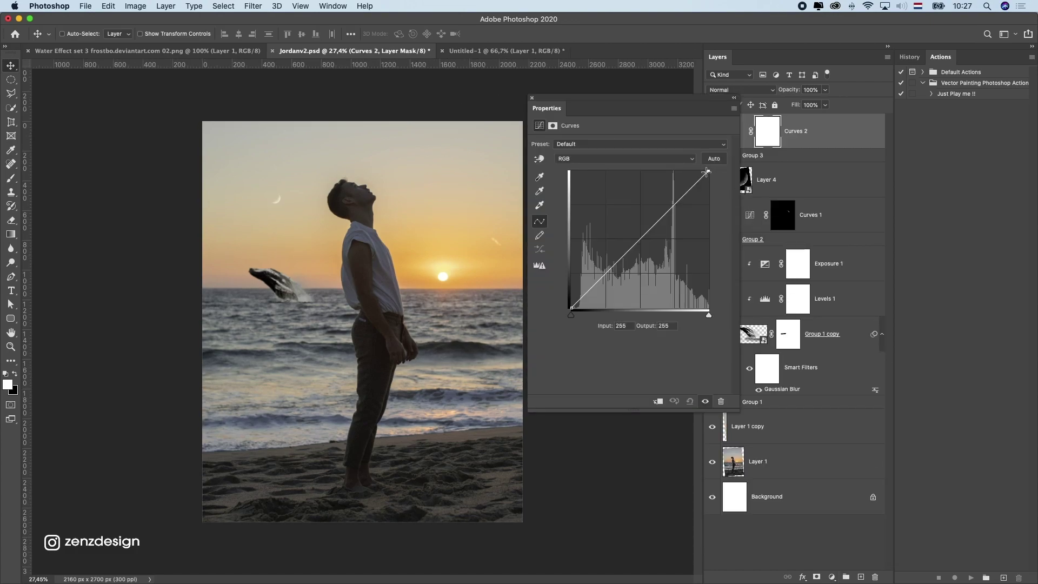
left_click_drag(706, 172, 697, 170)
left_click_drag(571, 307, 573, 307)
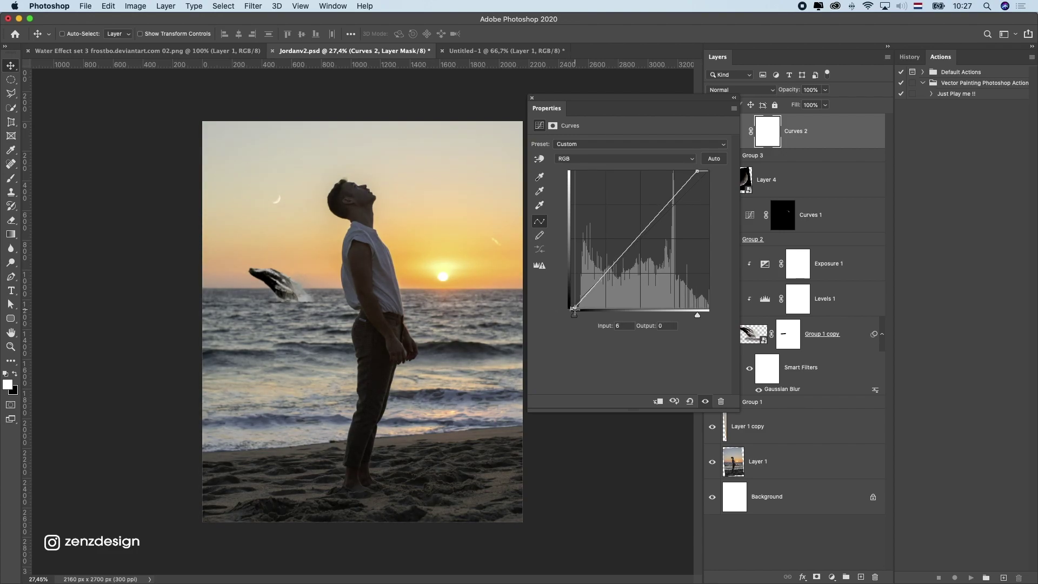
Add points to the Curves 2 curve at input 187, output 205 and at input 74, output 75.
left_click(674, 198)
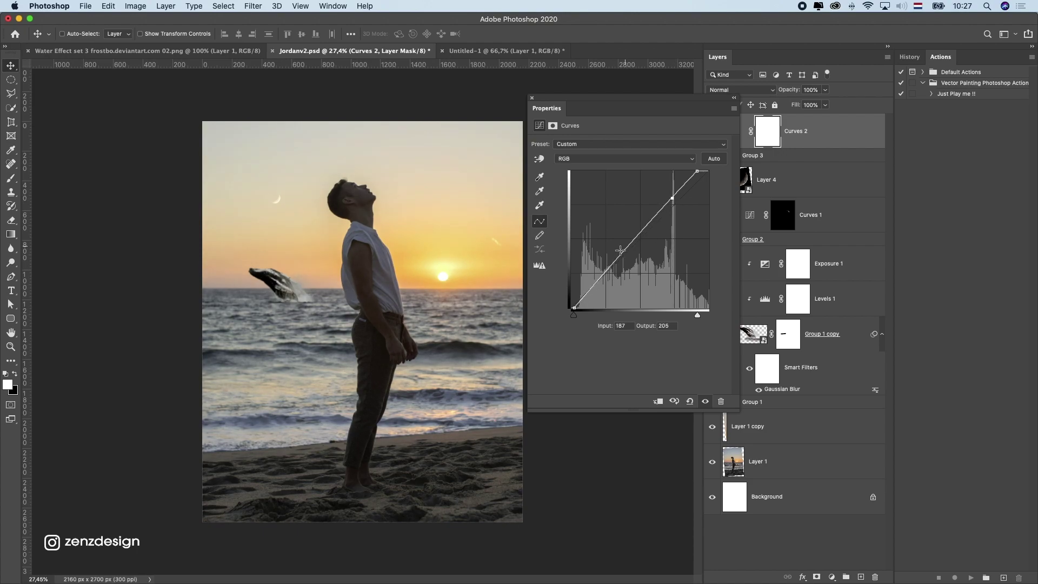
left_click(612, 268)
left_click_drag(612, 267, 610, 267)
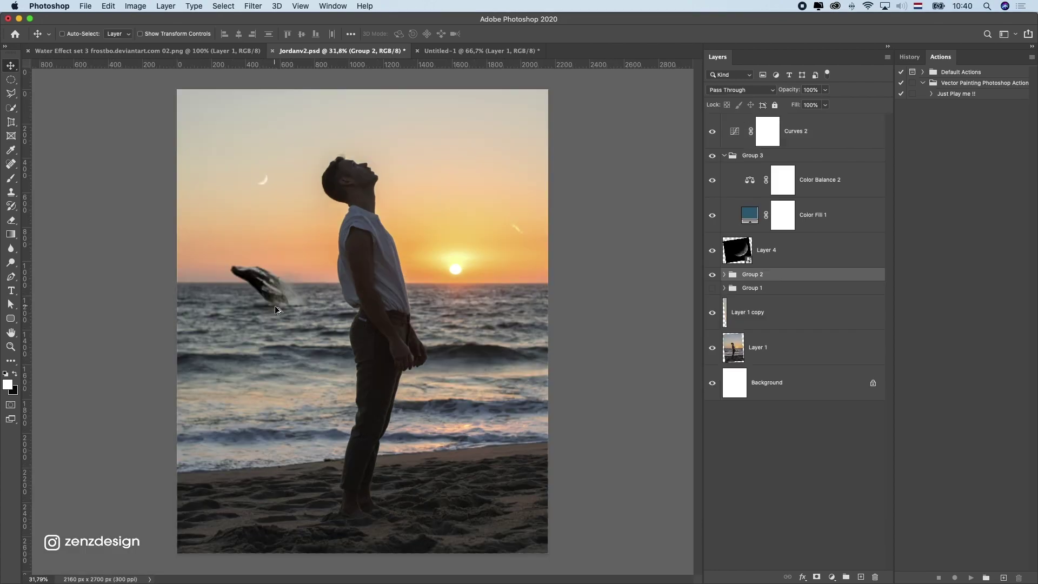
Add a Curves adjustment clipped to the whale's Group 2, and brighten it by setting the white point to input 176, output 255.
scroll(259, 313, "up", 5)
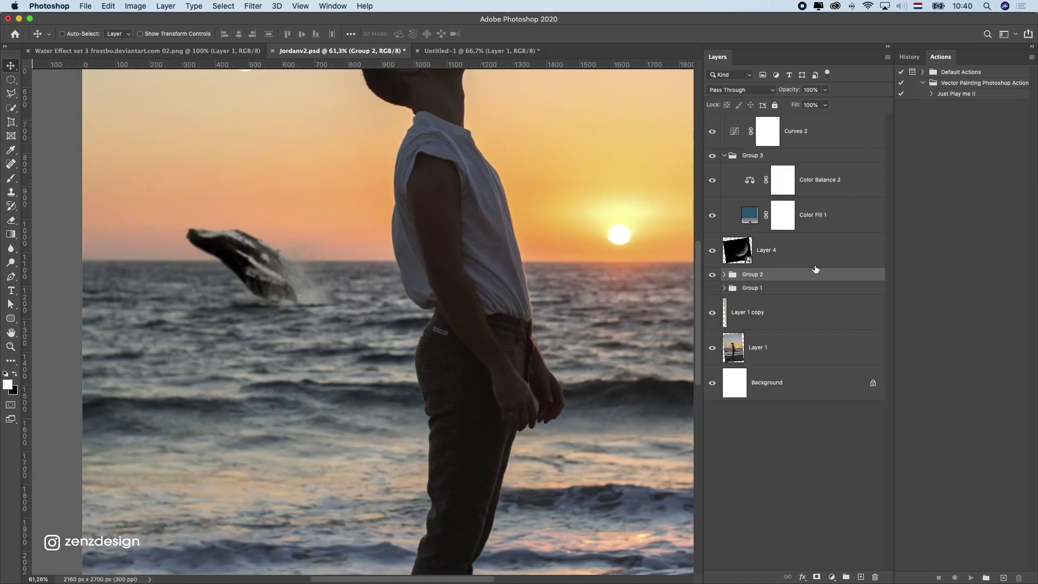
left_click(833, 577)
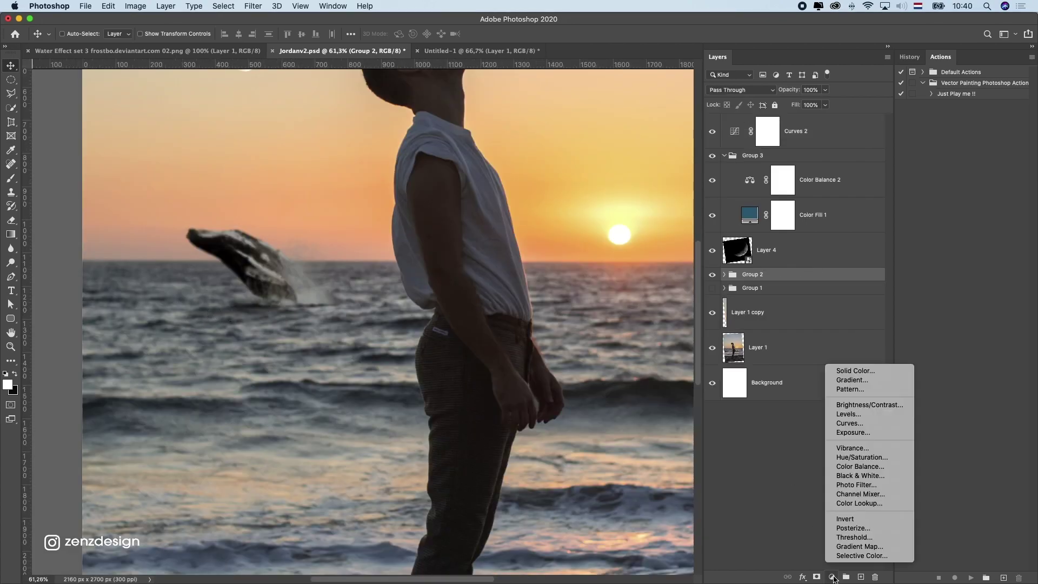
left_click(849, 422)
left_click(653, 402)
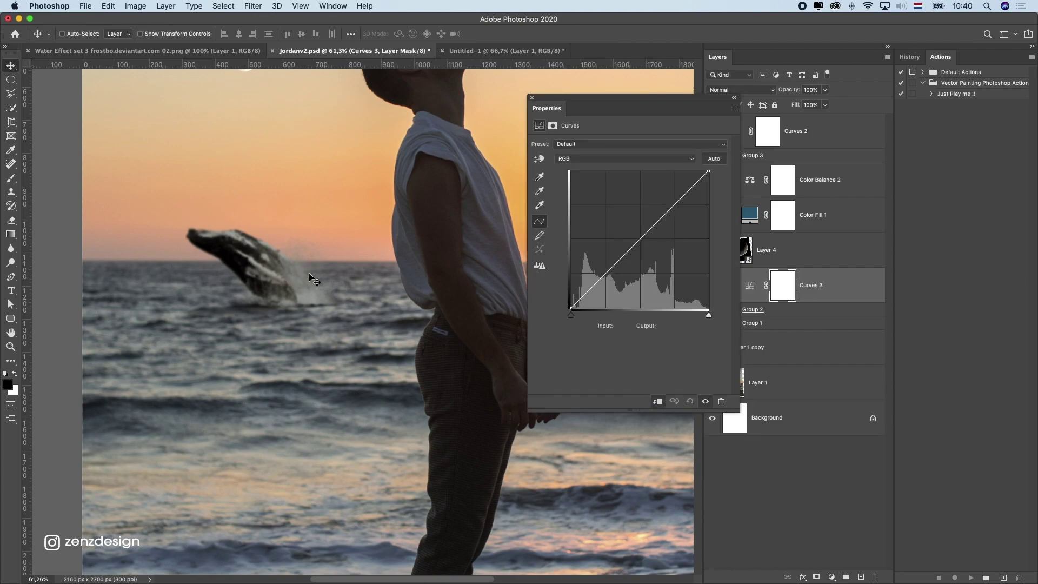
scroll(335, 254, "right", 5)
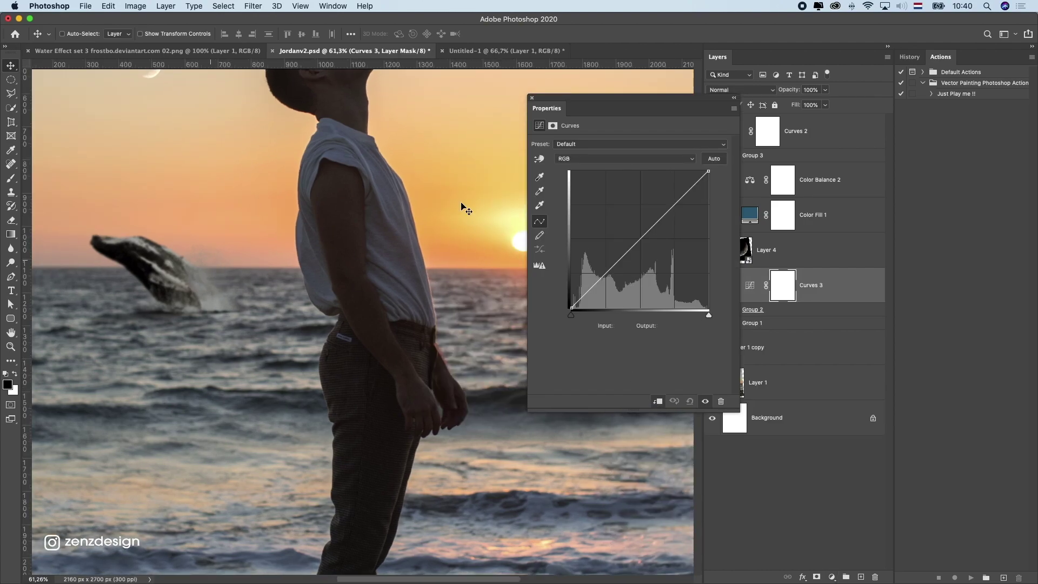
left_click_drag(707, 171, 664, 169)
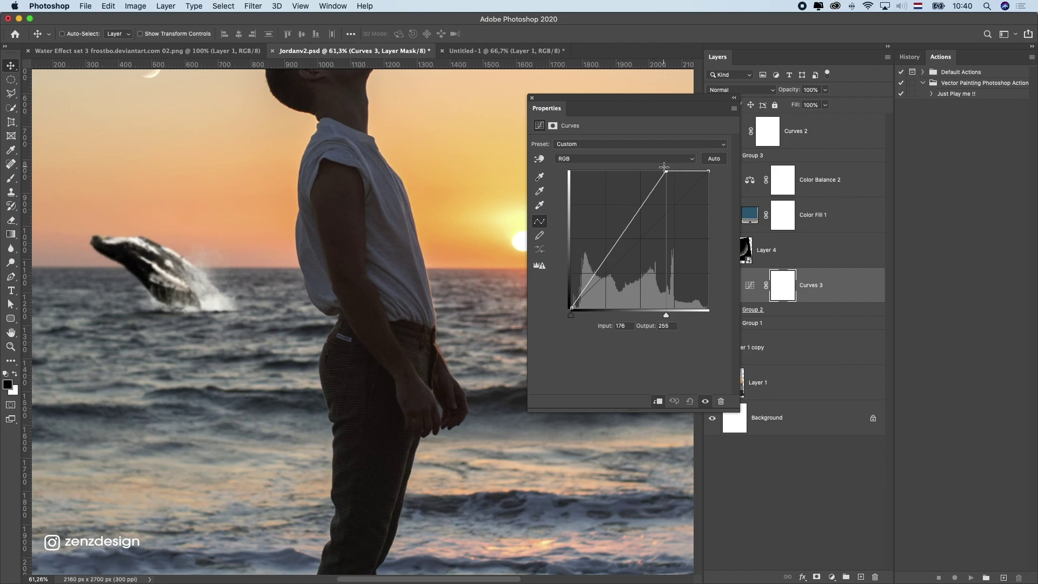
Invert the Curves 3 mask to black and paint white on it with the Brush over the whale's splash.
left_click(779, 298)
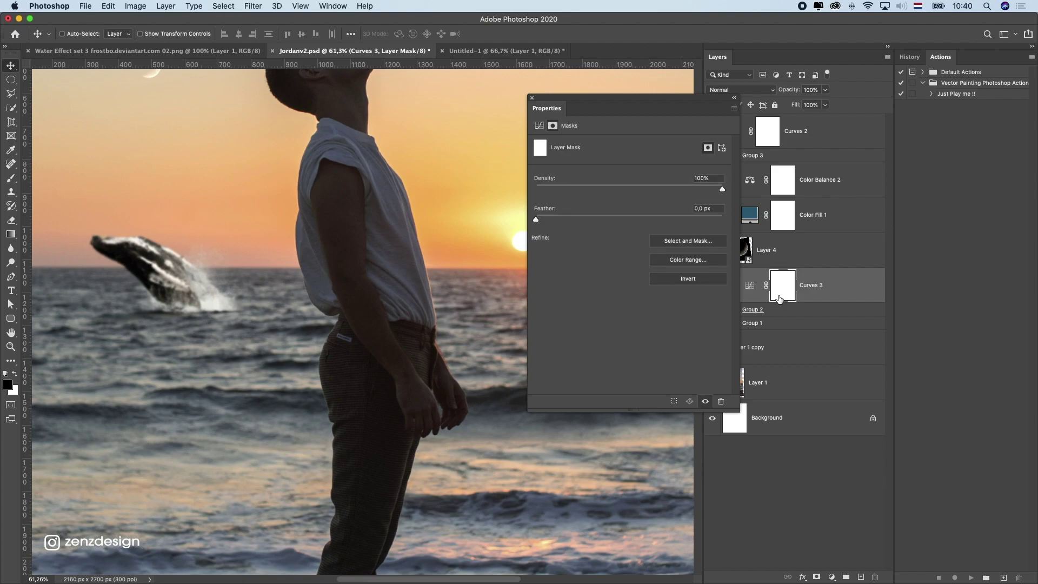
key("super+i")
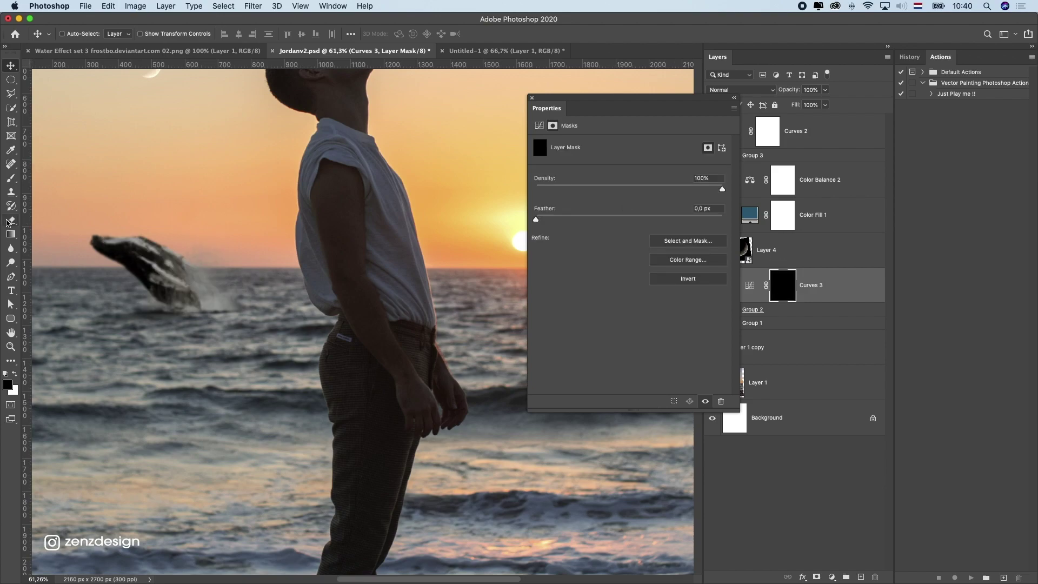
left_click(12, 178)
left_click(531, 98)
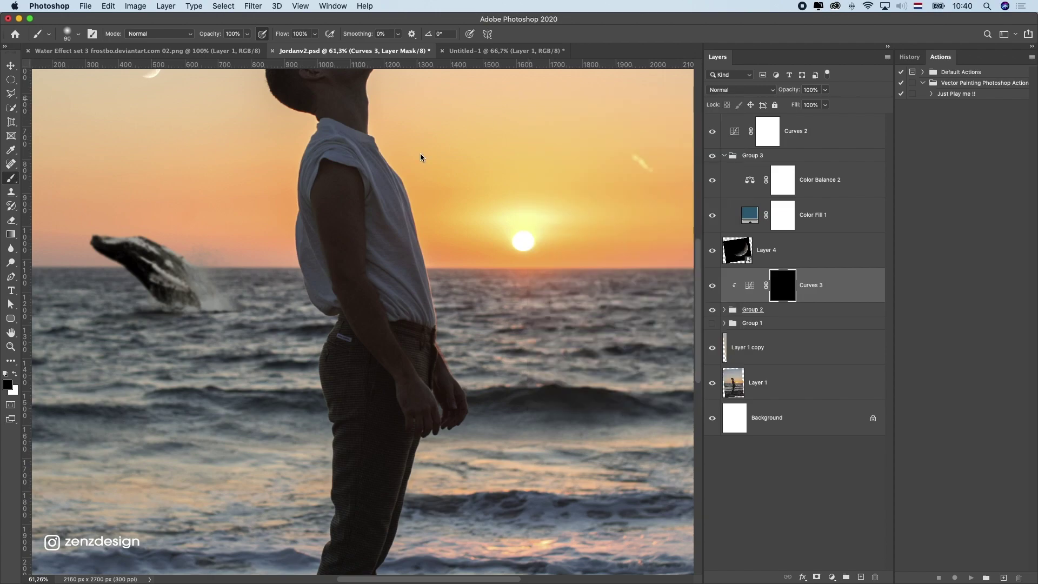
left_click(14, 375)
left_click_drag(172, 233, 246, 311)
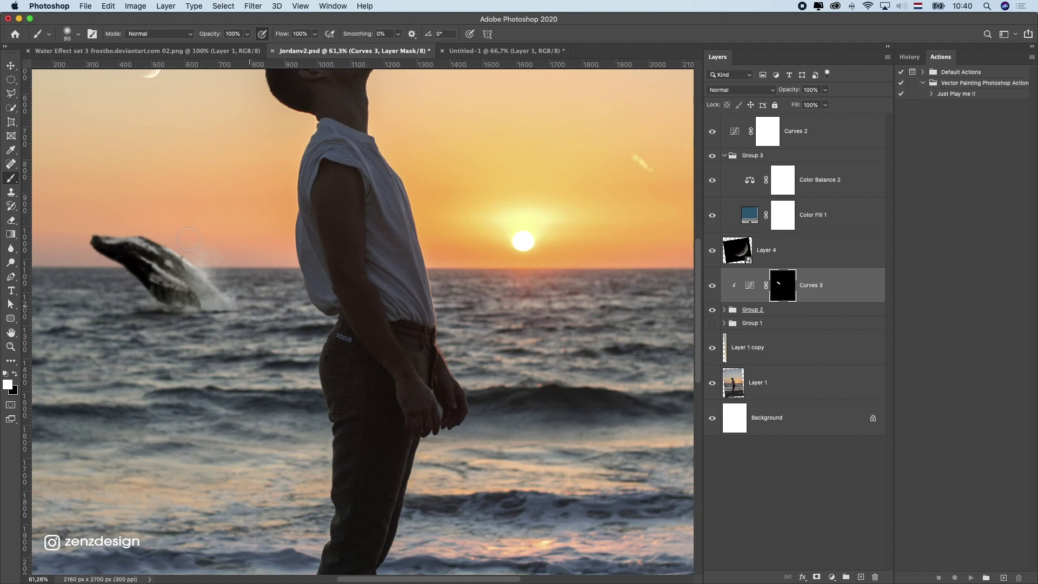
left_click_drag(189, 239, 246, 311)
Reduce the brush size to 30 and paint white on the Curves 3 mask along the whale's body and splash.
left_click_drag(375, 236, 486, 222)
key("bracketleft")
key("bracketleft")
key("bracketleft")
key("bracketleft")
key("bracketleft")
key("bracketleft")
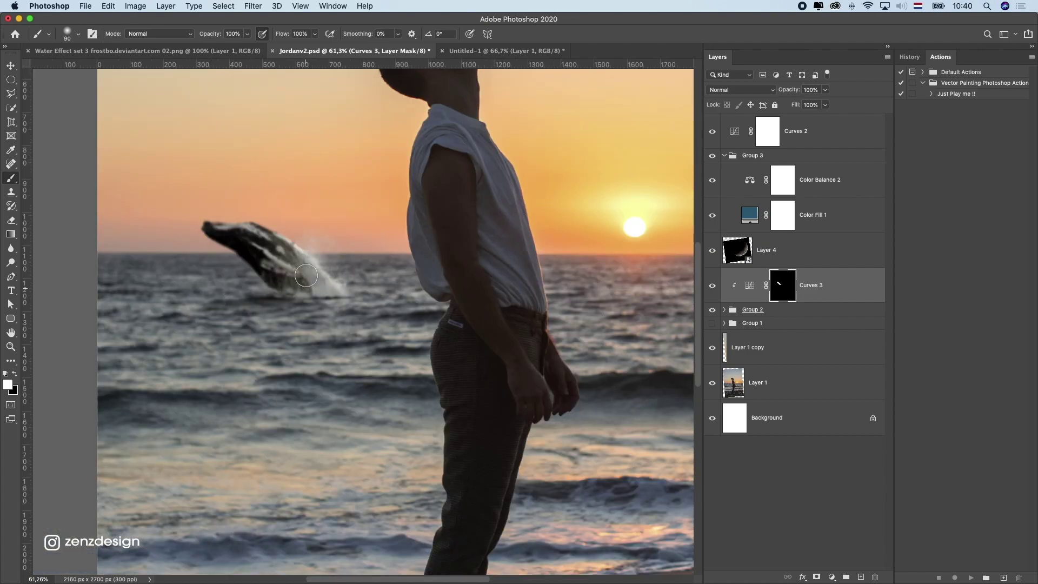
left_click_drag(292, 265, 247, 247)
mouse_move(347, 245)
left_mouse_down()
mouse_move(291, 274)
mouse_move(312, 301)
left_mouse_up()
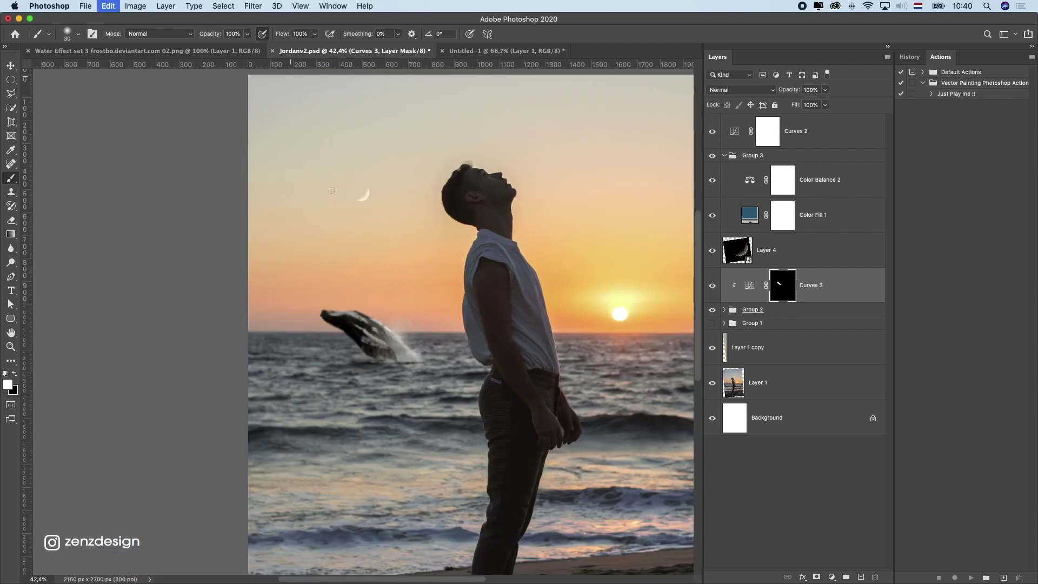
Paint white on the Curves 3 mask along the whale's upper edge from the splash to its tip, and check the composite.
scroll(401, 339, "up", 3)
left_click_drag(422, 352, 374, 307)
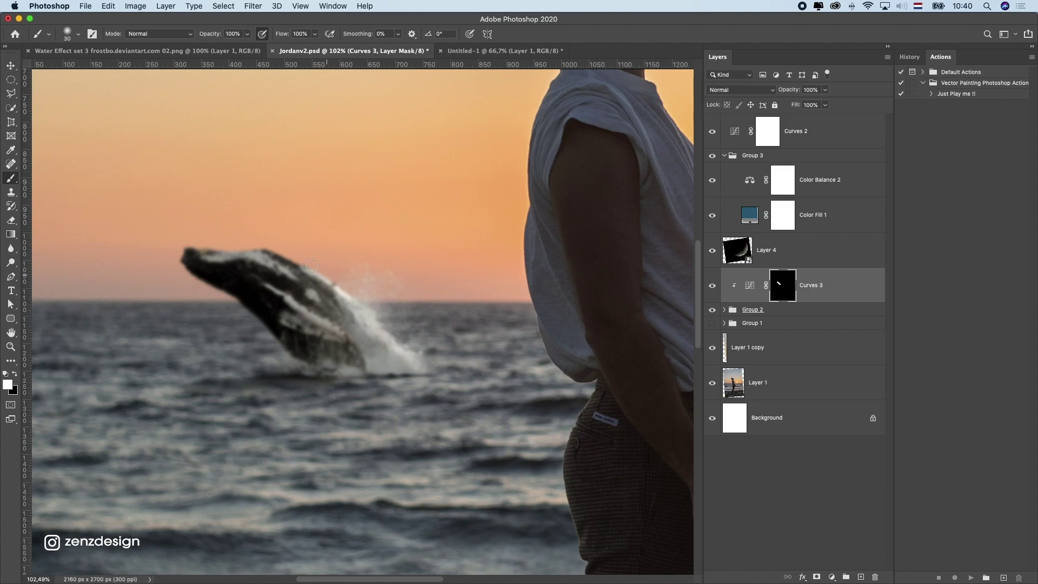
left_click_drag(312, 265, 196, 250)
scroll(340, 271, "down", 6)
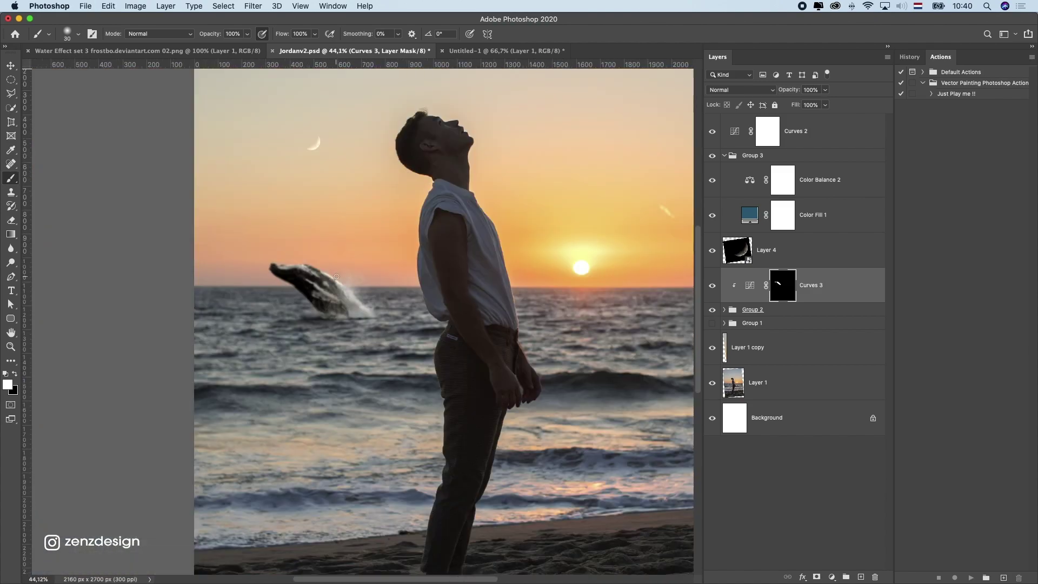
scroll(343, 256, "up", 6)
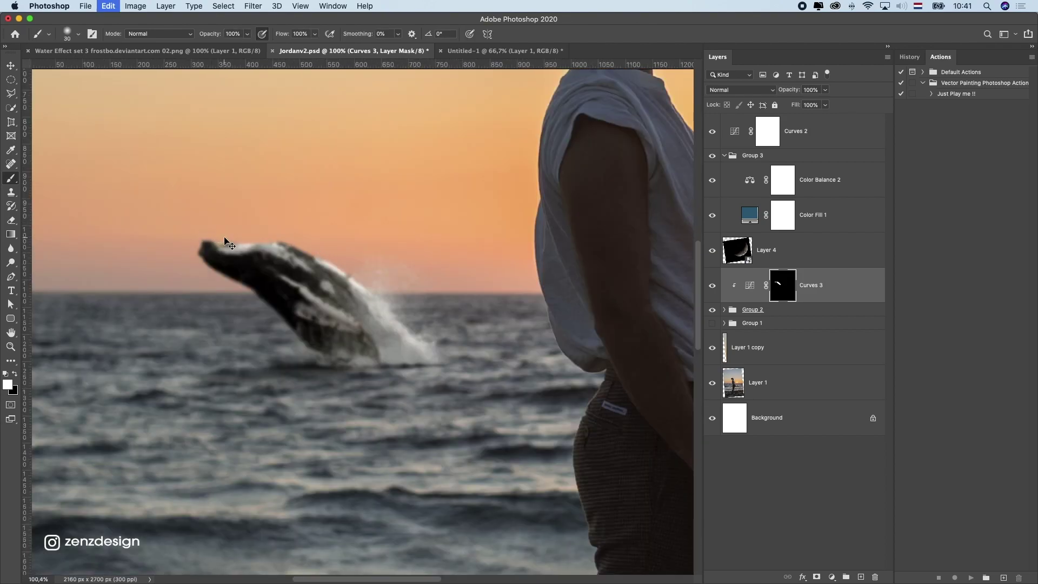
scroll(291, 225, "down", 4)
scroll(292, 225, "down", 2)
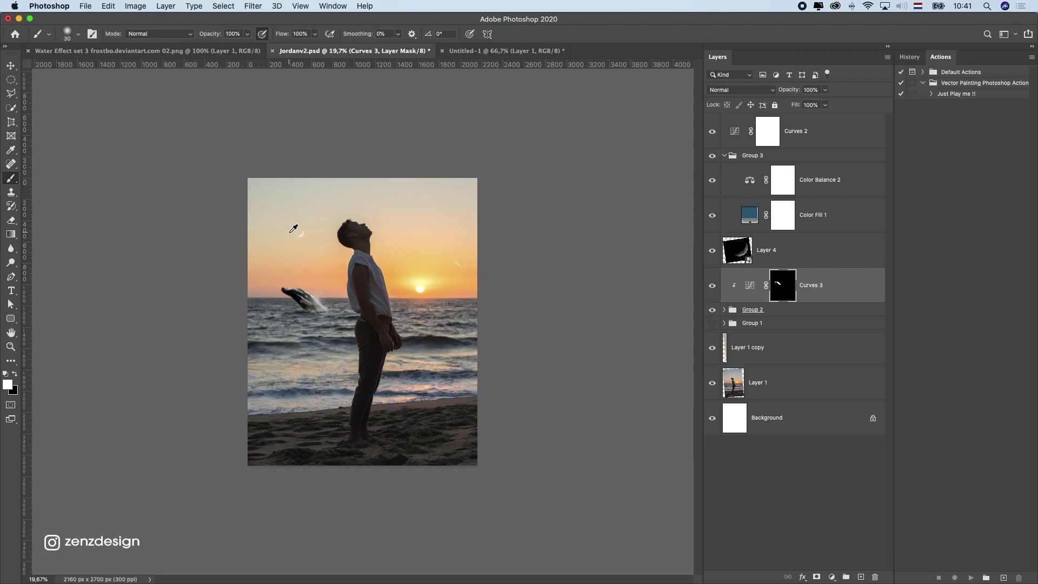
scroll(297, 259, "up", 4)
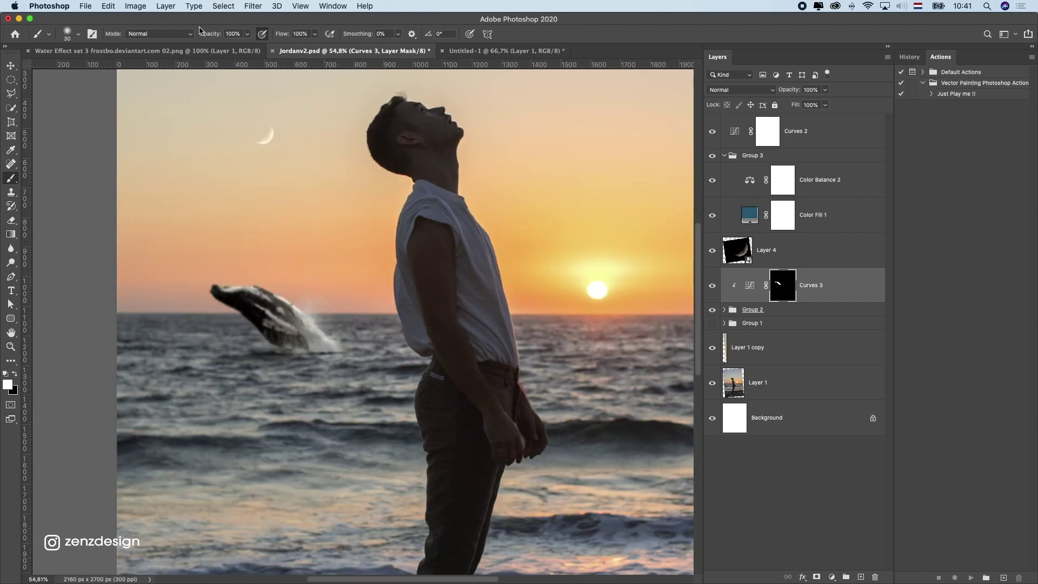
Try soft white strokes at 28% brush opacity on the Curves 3 mask over the whale's lower body and splash.
left_click_drag(247, 34, 212, 47)
left_click(307, 350)
left_click_drag(265, 319, 309, 344)
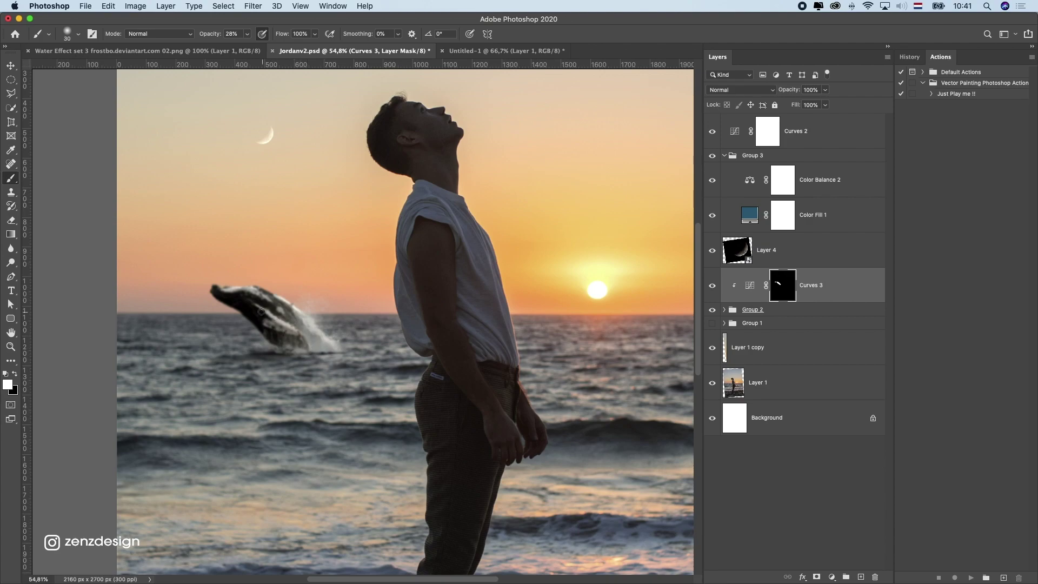
key("super+z")
scroll(299, 328, "down", 5)
scroll(299, 328, "up", 3)
key("super+z")
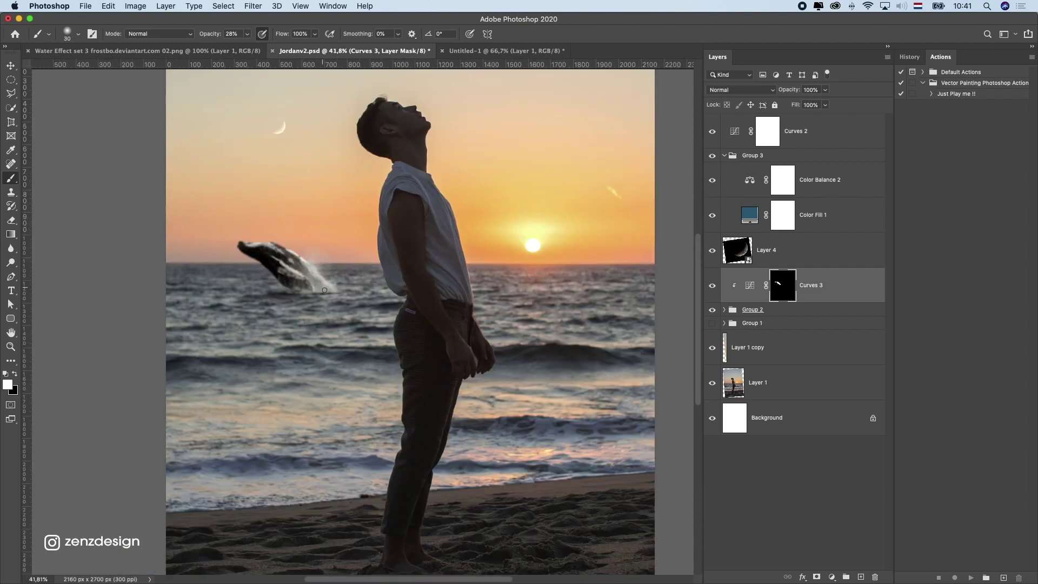
key("super+z")
scroll(313, 266, "down", 3)
scroll(365, 295, "up", 1)
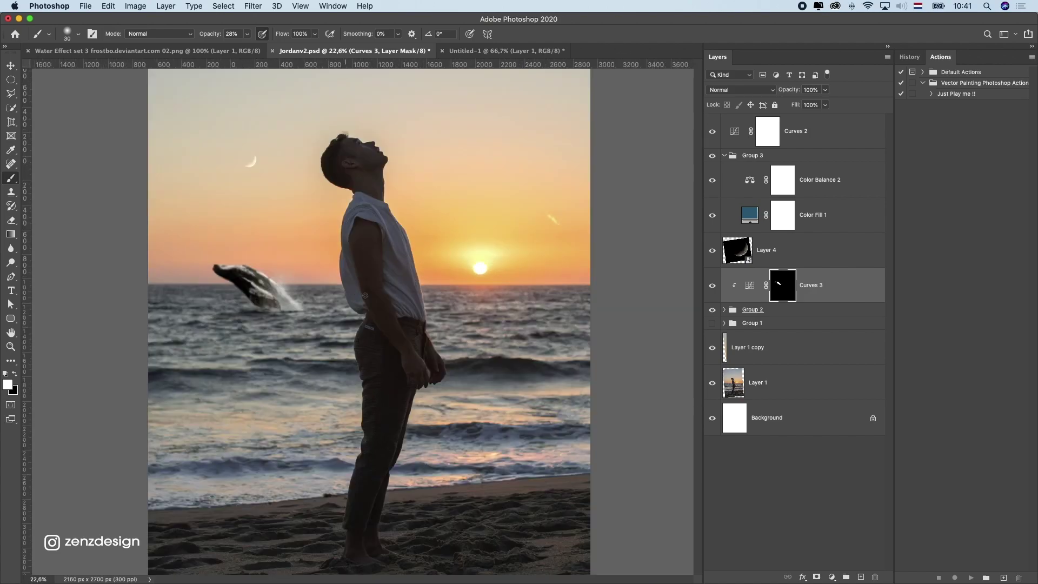
Lower the Curves 3 adjustment's opacity to 62% to soften the brightening on the whale.
scroll(365, 295, "up", 2)
left_click(824, 89)
mouse_move(828, 103)
left_mouse_down()
mouse_move(808, 104)
mouse_move(820, 106)
left_mouse_up()
scroll(335, 320, "down", 1)
scroll(335, 320, "up", 1)
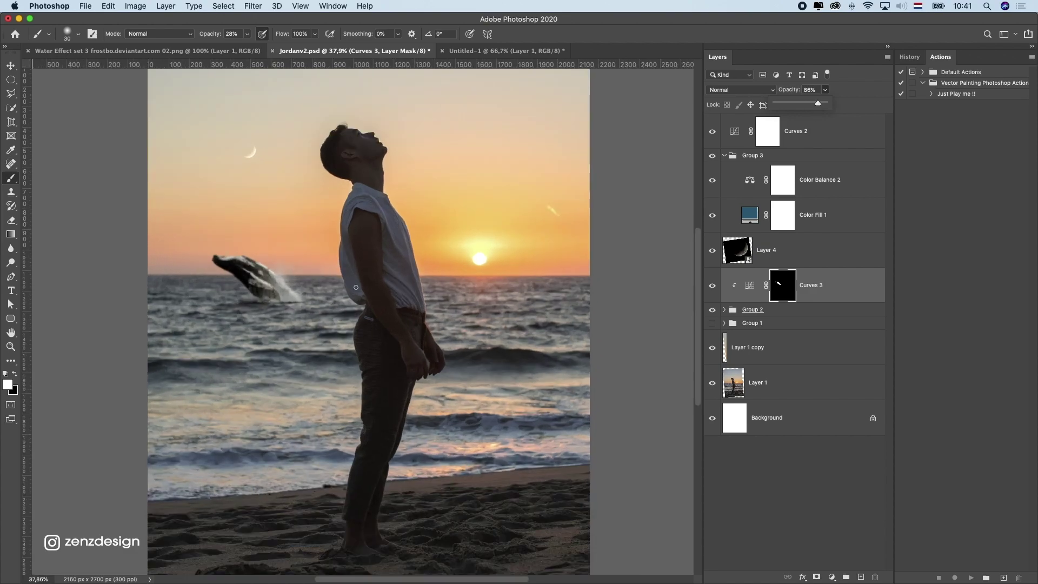
scroll(356, 328, "down", 3)
scroll(355, 327, "up", 3)
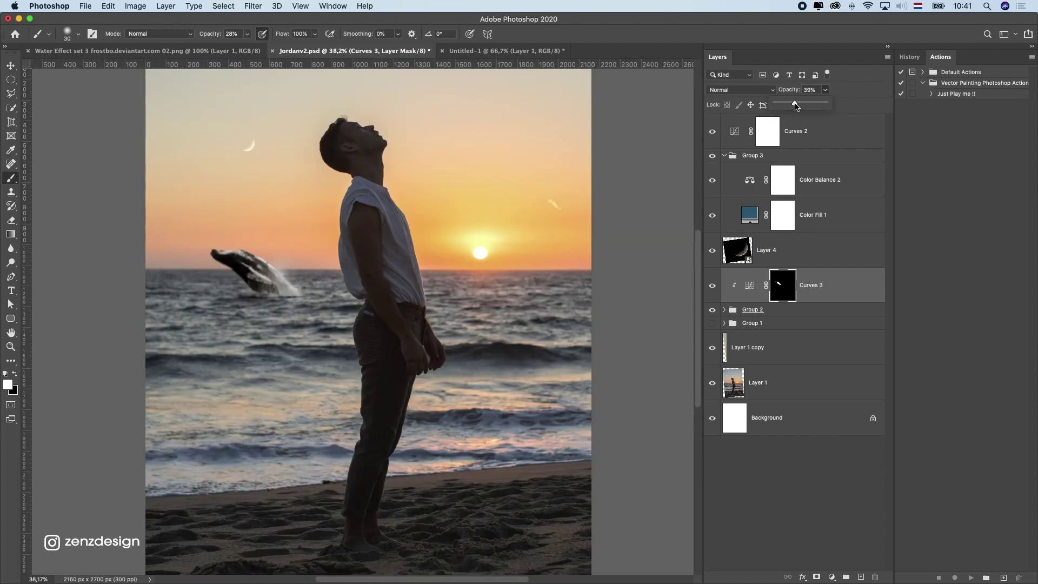
left_click_drag(795, 105, 802, 104)
scroll(319, 299, "down", 2)
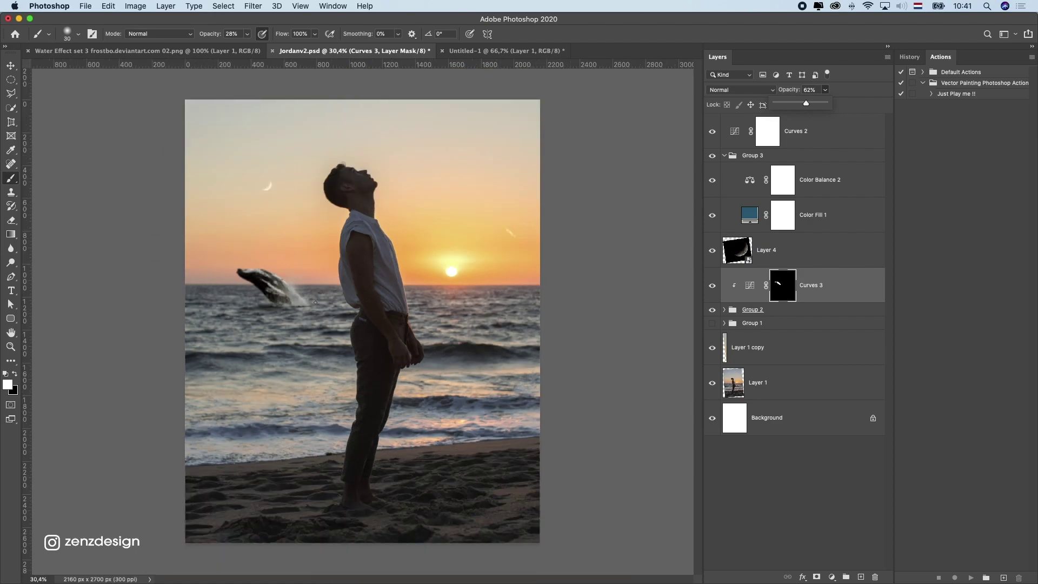
Compare the composite with and without the Curves 2 adjustment, and examine the man and whale up close.
key("v")
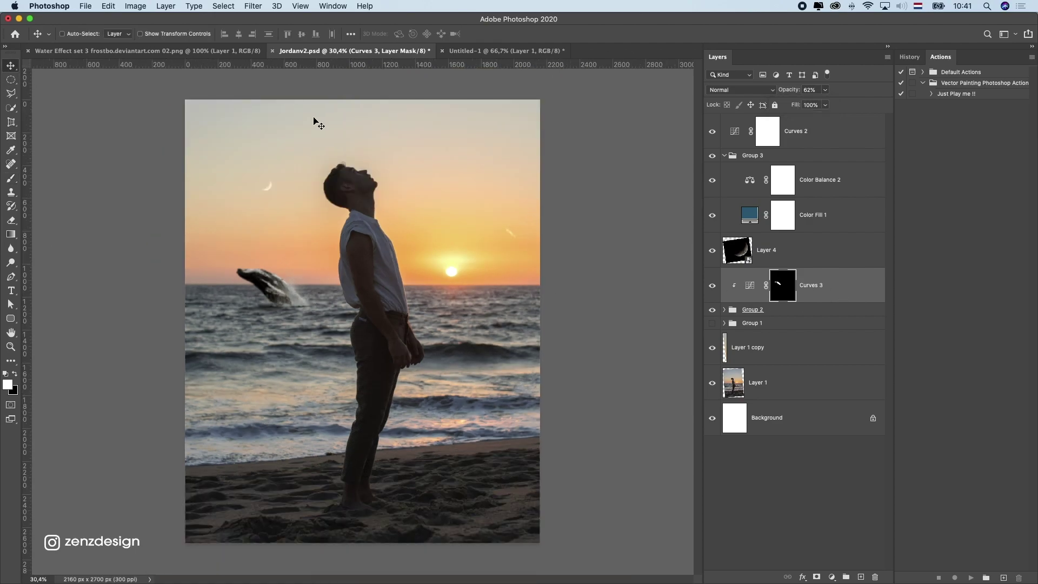
left_click(809, 146)
left_click(712, 131)
left_click(712, 131)
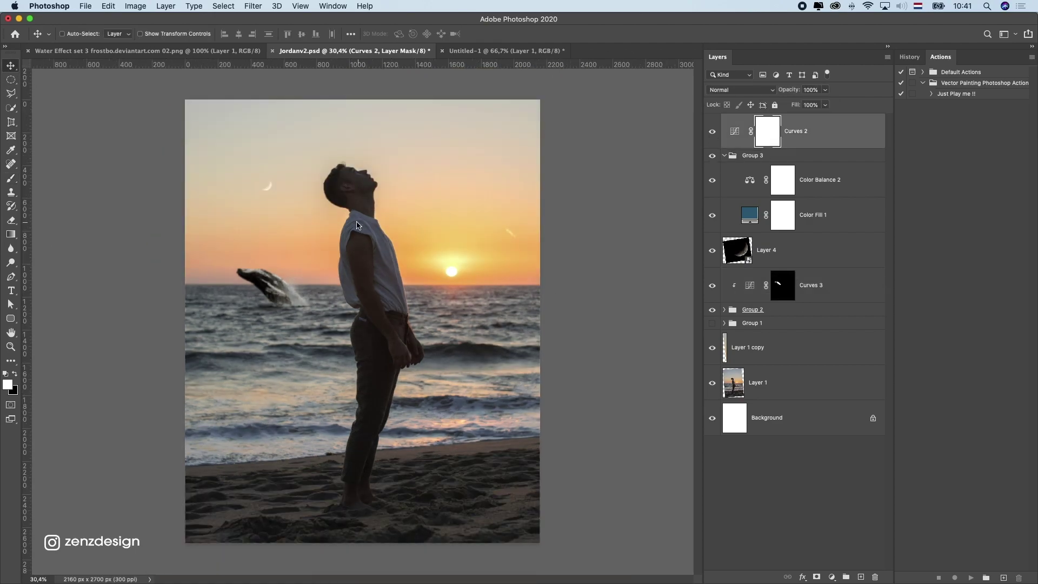
scroll(358, 196, "up", 1)
scroll(361, 199, "up", 4)
Merge Layer 1 copy with Layer 1 and convert the merged photo layer to a smart object.
left_click(822, 215)
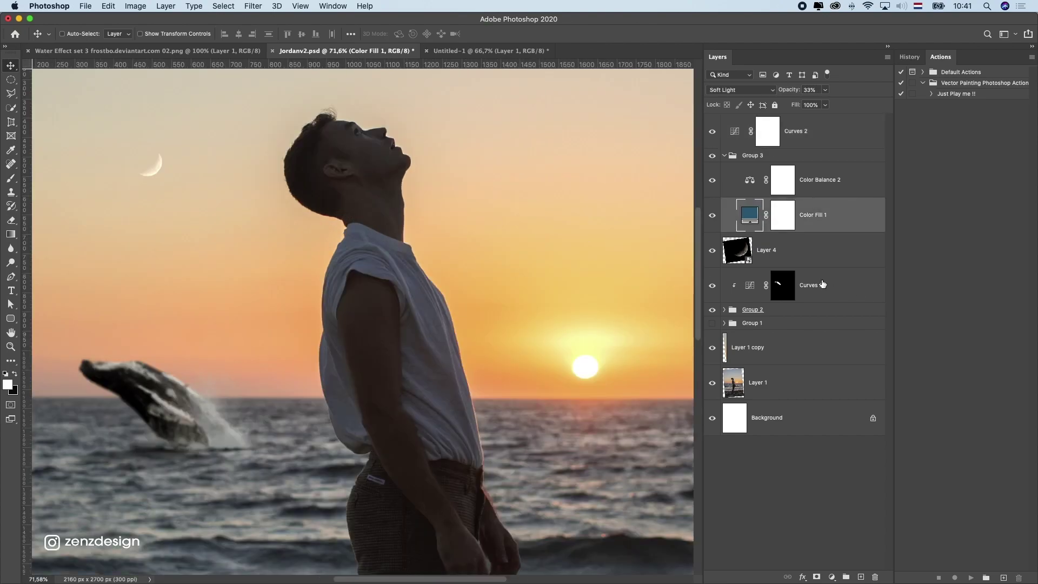
left_click(784, 356)
left_click(793, 385)
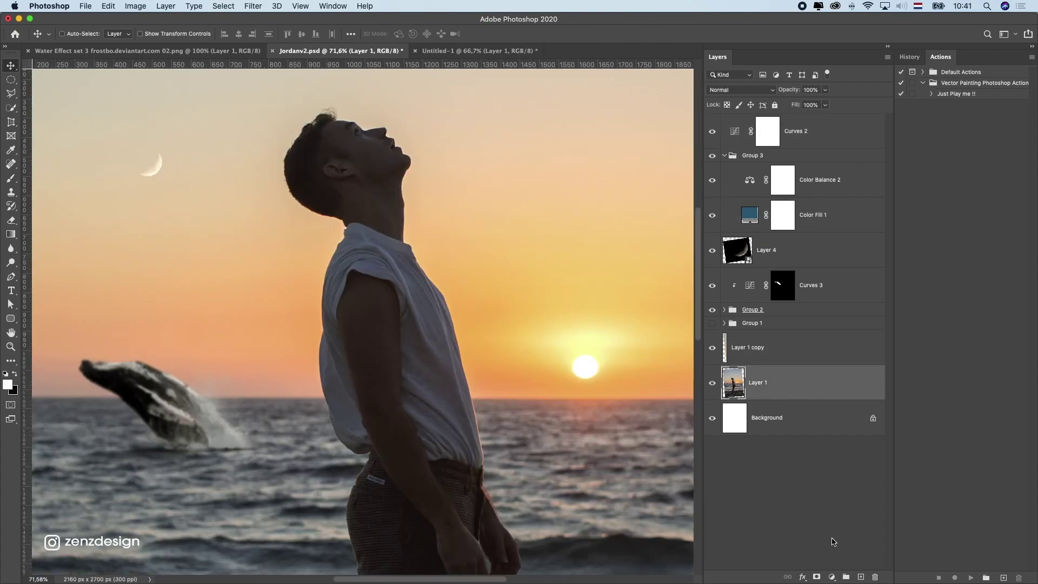
right_click(790, 378)
left_click(767, 349)
left_click(768, 349, "shift")
key("super+e")
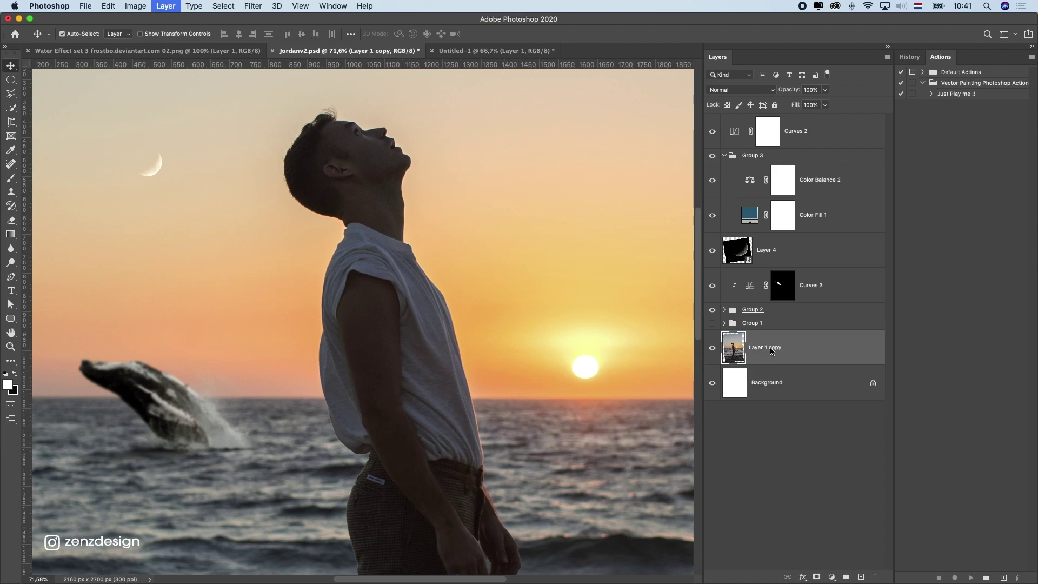
right_click(770, 349)
left_click(805, 259)
Add a Curves adjustment directly above the merged photo layer and brighten it with a point at input 73, output 94.
left_click(832, 577)
left_click(849, 423)
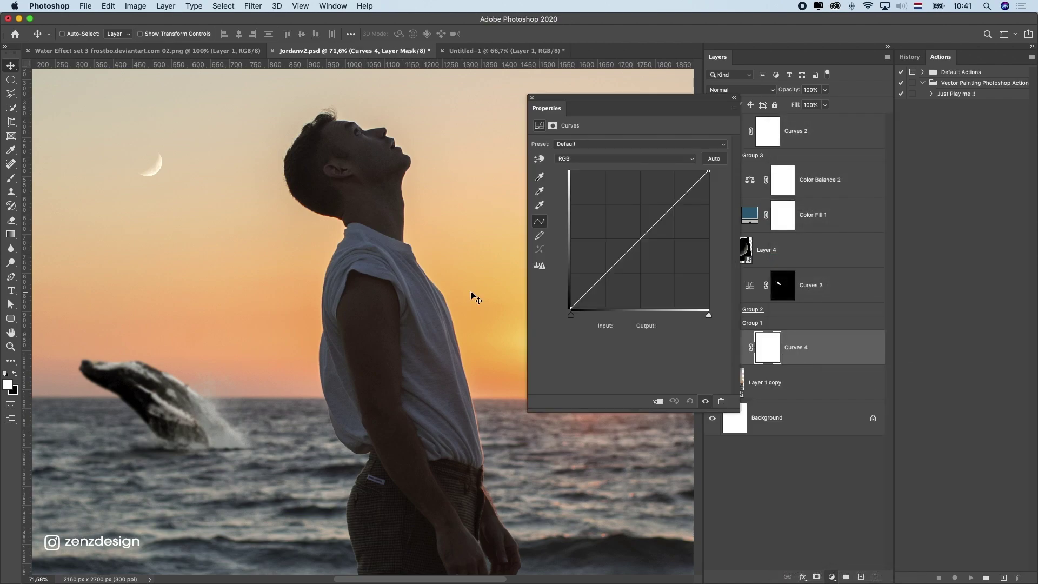
scroll(473, 295, "down", 3)
scroll(461, 271, "down", 2)
scroll(461, 271, "right", 1)
mouse_move(708, 171)
left_mouse_down()
mouse_move(693, 170)
mouse_move(709, 171)
left_mouse_up()
left_click_drag(621, 251, 611, 258)
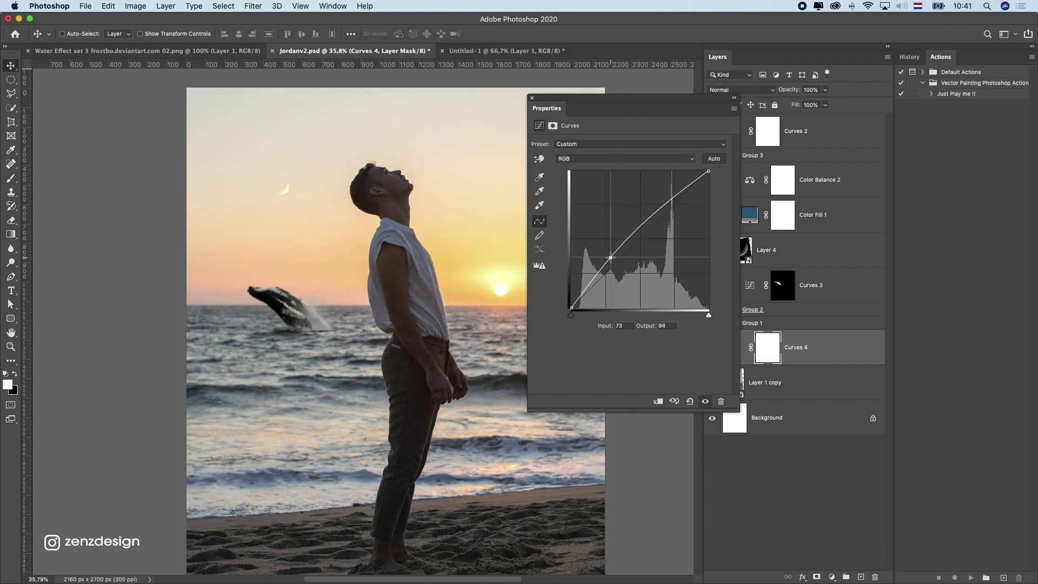
scroll(410, 327, "down", 5)
scroll(411, 327, "up", 4)
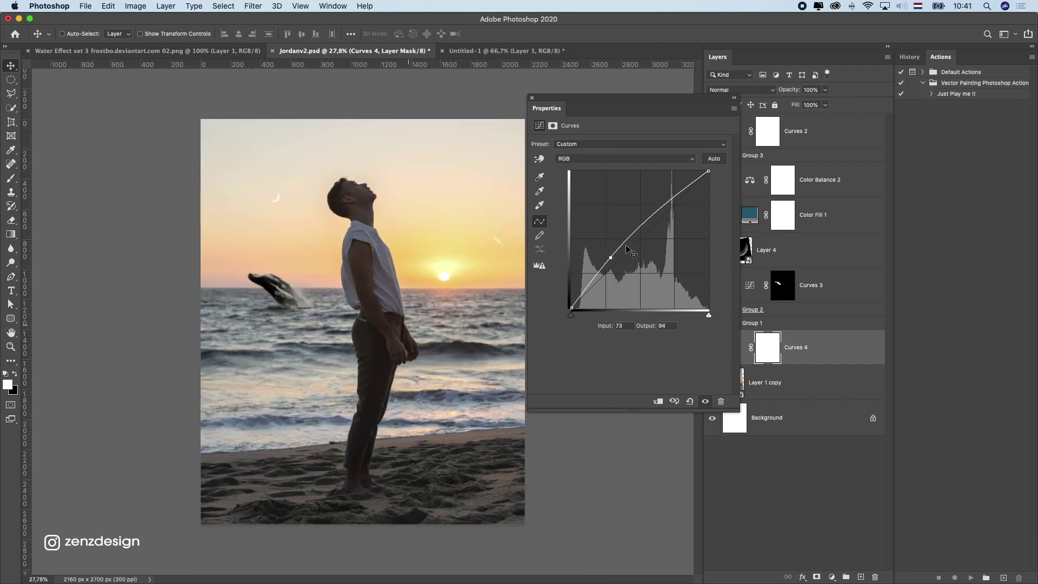
Refine Curves 4 with the black point moved slightly inward and the midtone point at input 70, output 78, and compare before and after.
left_click_drag(614, 255, 613, 257)
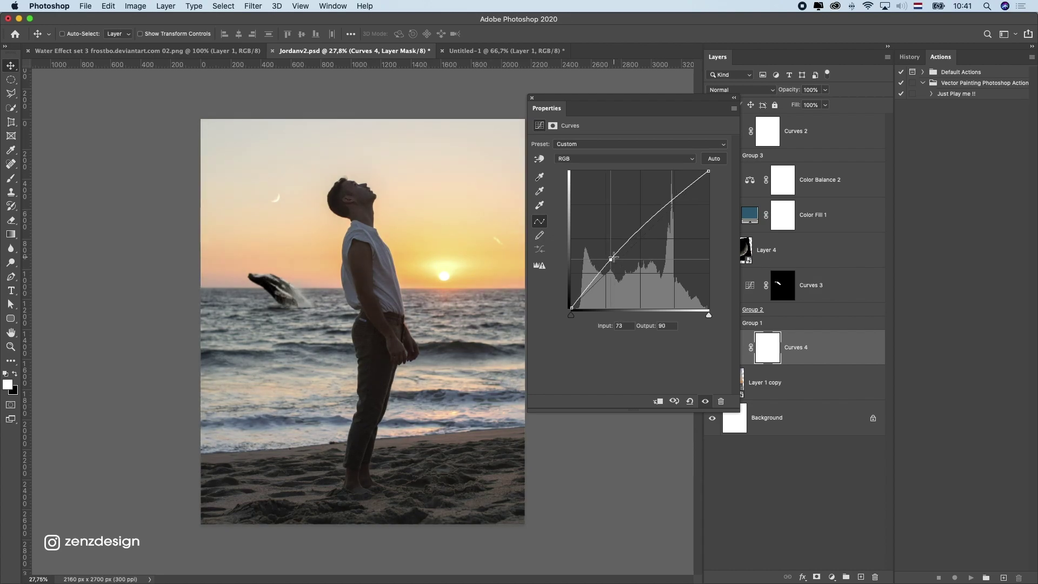
left_click_drag(571, 310, 574, 308)
left_click_drag(609, 260, 608, 266)
scroll(422, 264, "down", 5)
scroll(422, 264, "up", 1)
key("super+plus")
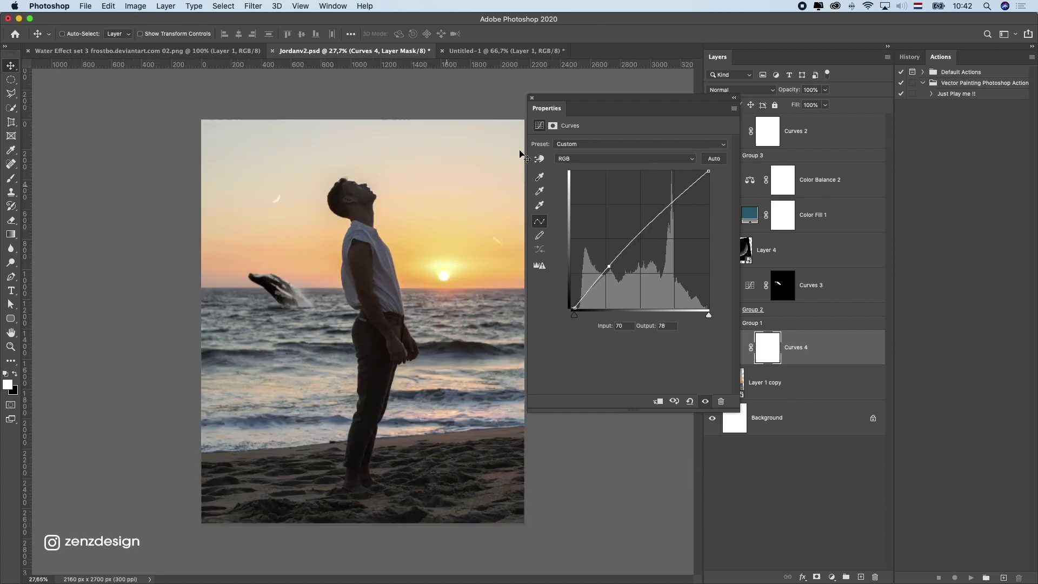
left_click(531, 99)
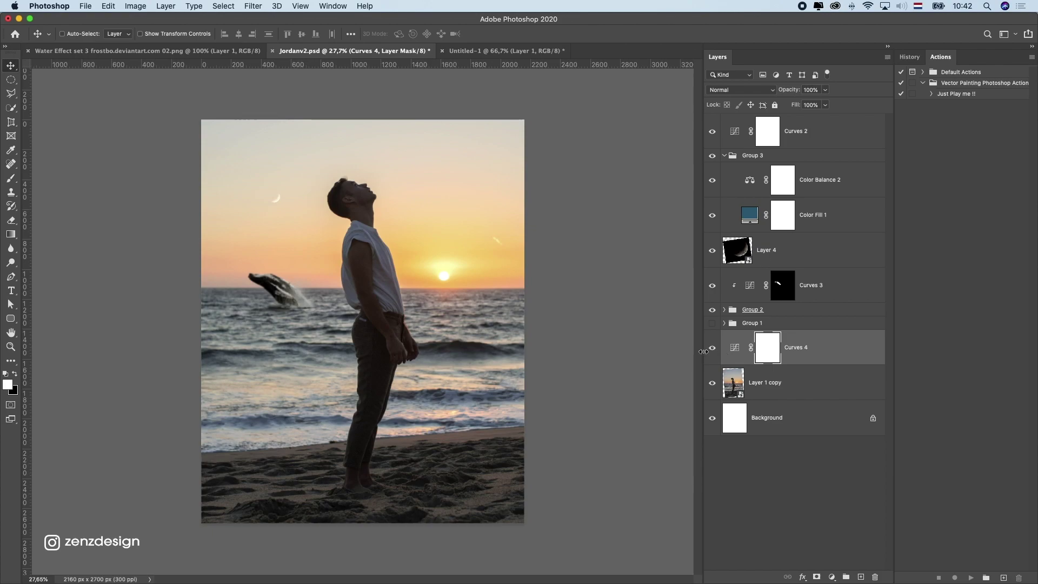
left_click(711, 346)
left_click(711, 346)
Add an empty layer above Curves 2 and set the foreground color for the Brush to light orange #ffc28b.
left_click(824, 130)
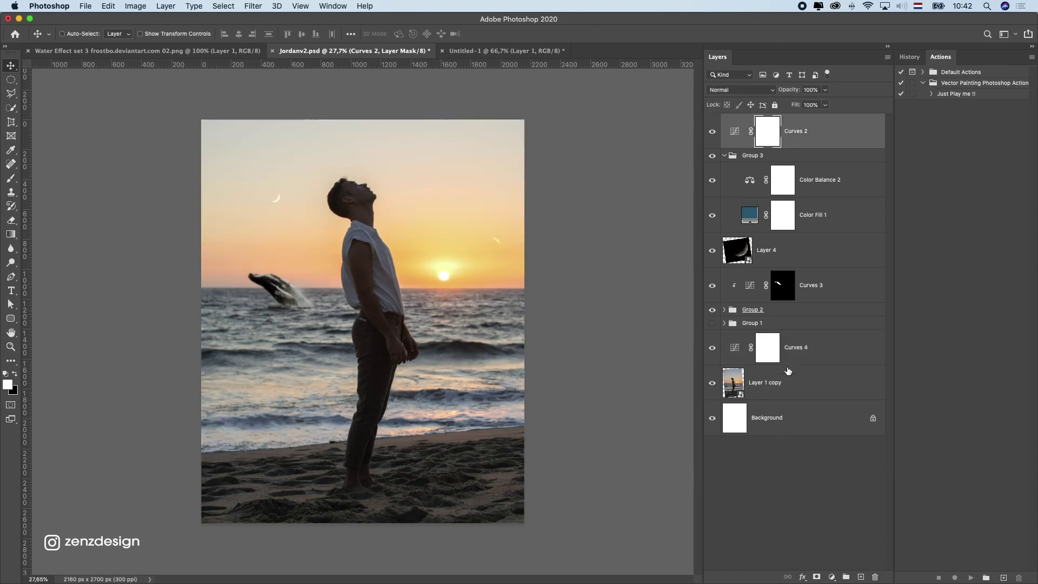
left_click(860, 576)
key("b")
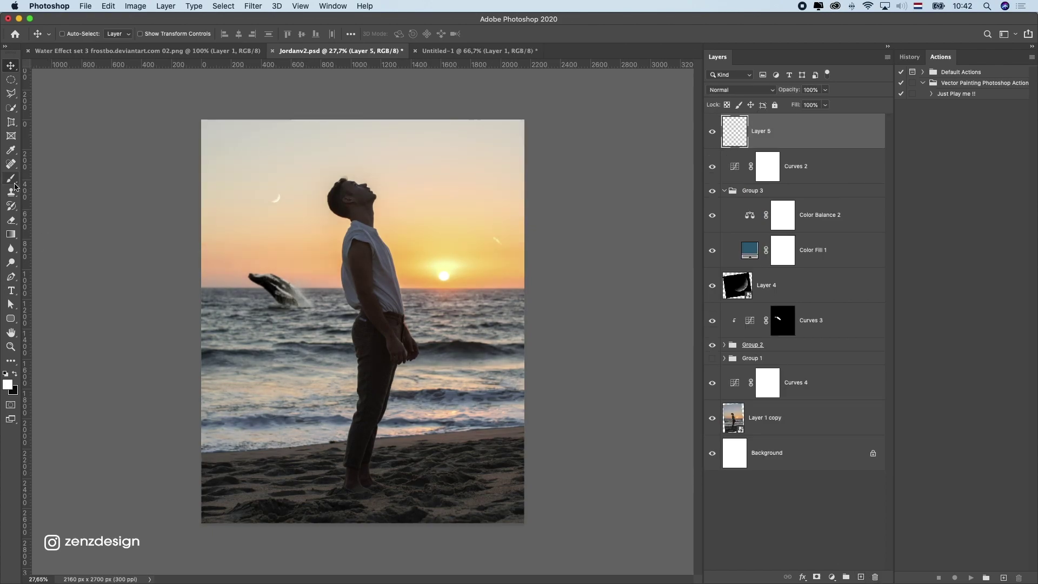
left_click(8, 385)
left_click(458, 284)
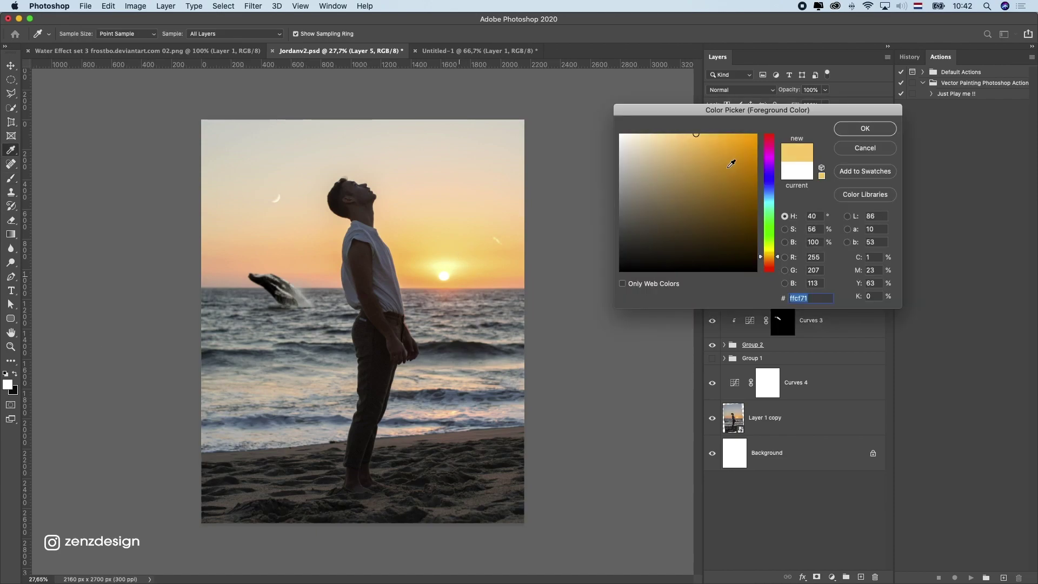
left_click_drag(731, 163, 682, 126)
left_click_drag(763, 264, 764, 263)
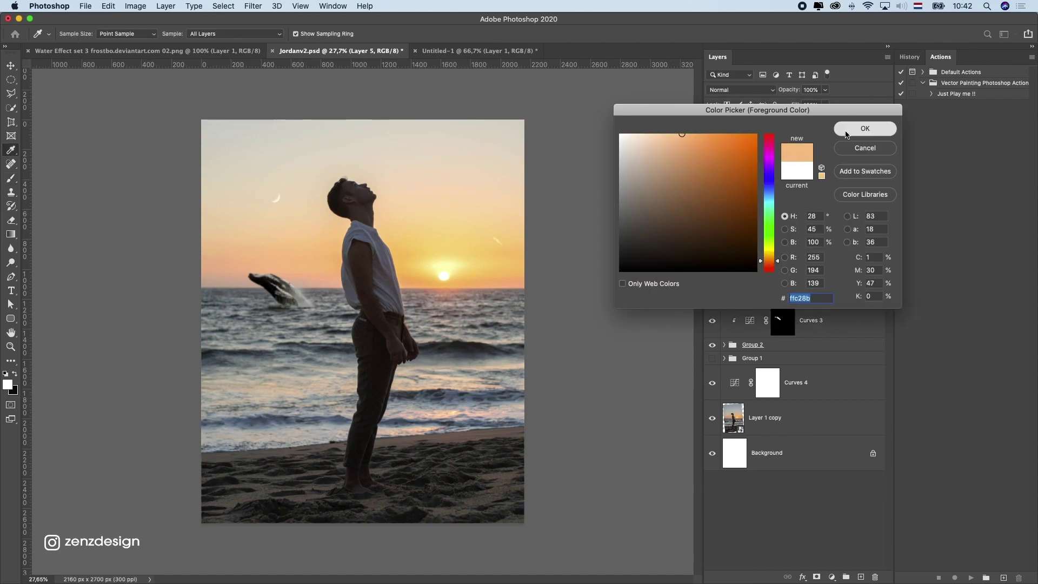
left_click(864, 128)
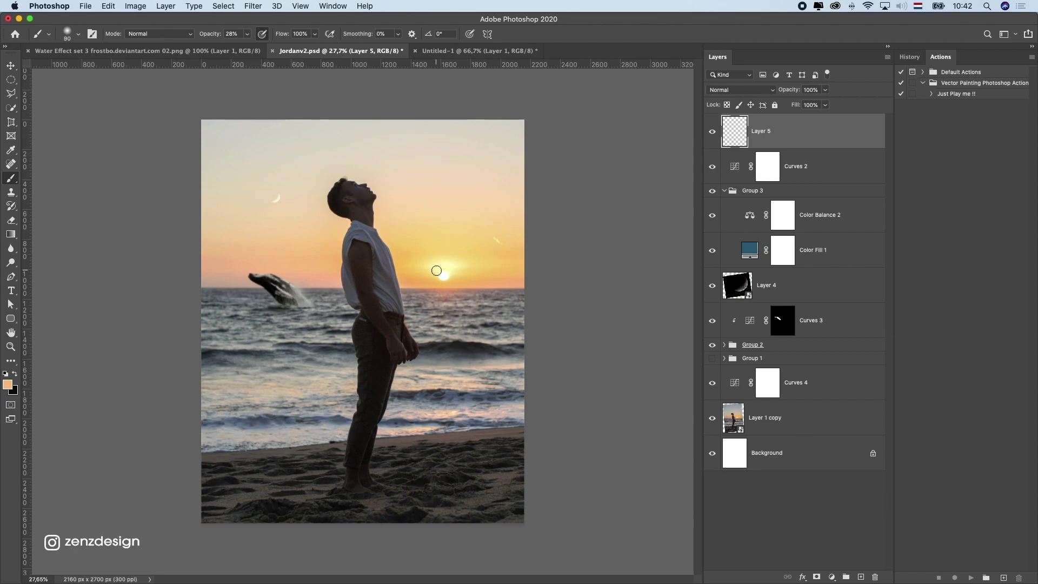
Paint one soft orange spot on Layer 5 with a 600 px brush at 100% opacity.
key("bracketright")
key("bracketright")
key("bracketright")
key("bracketright")
key("bracketright")
key("bracketright")
key("bracketright")
key("bracketright")
key("bracketright")
key("bracketright")
left_click(417, 260)
key("super+t")
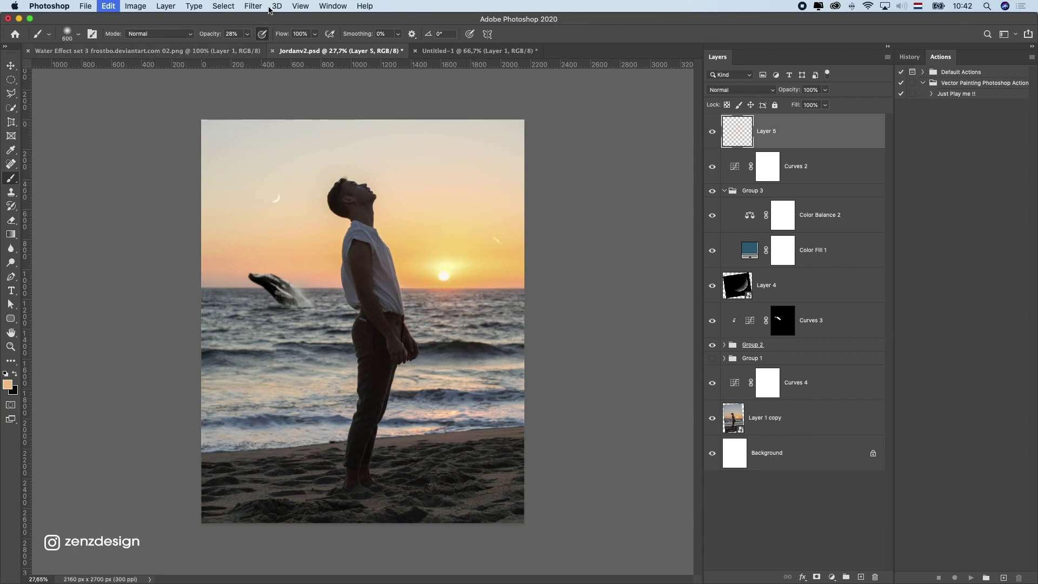
mouse_move(247, 34)
left_mouse_down()
mouse_move(256, 46)
mouse_move(327, 62)
left_mouse_up()
left_click(331, 258)
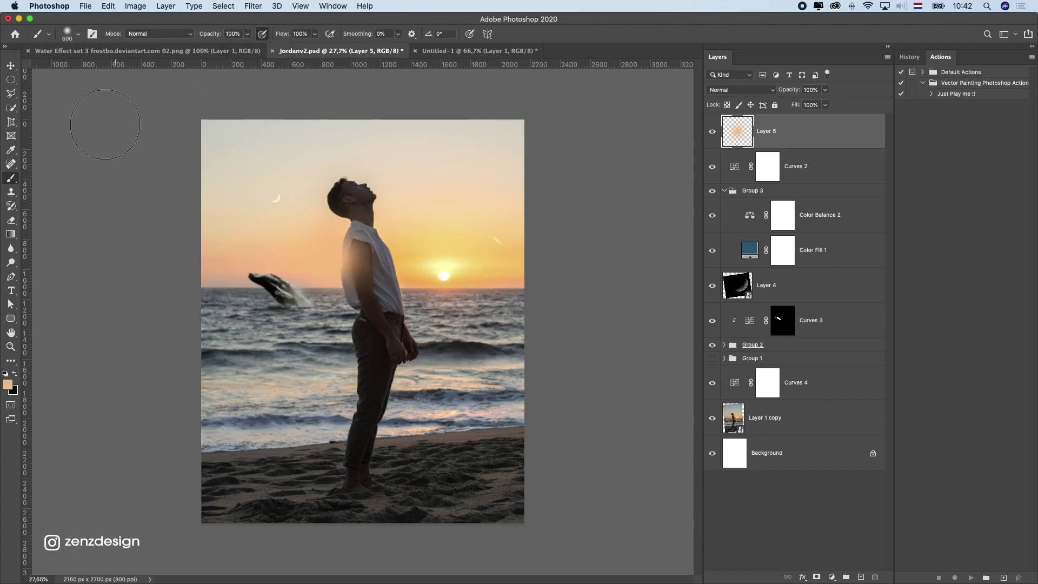
Move the orange spot over the sun and set Layer 5's blend mode to Overlay.
left_click(11, 65)
left_click_drag(306, 232, 416, 248)
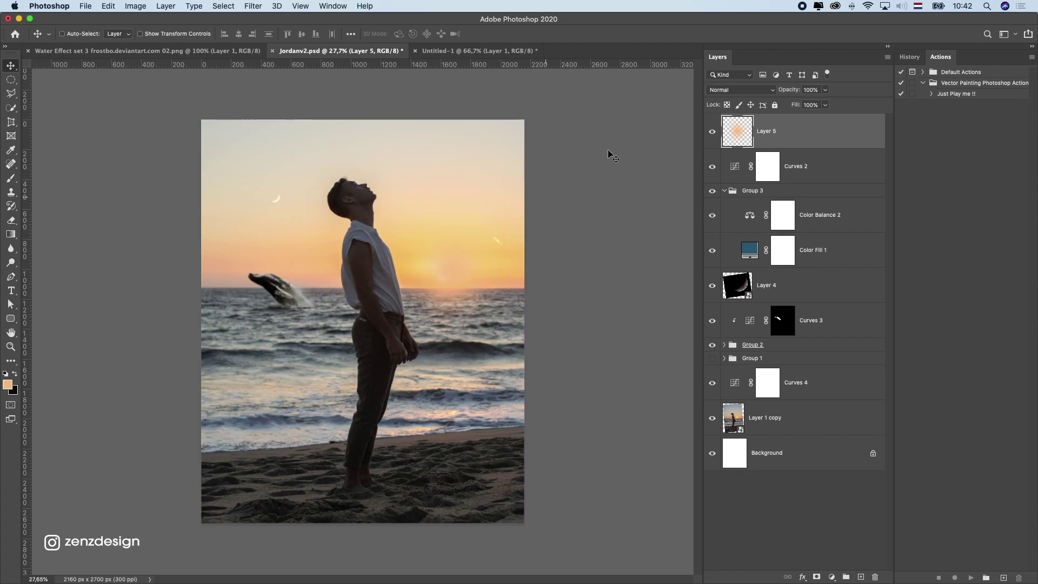
left_click(738, 91)
key("Return")
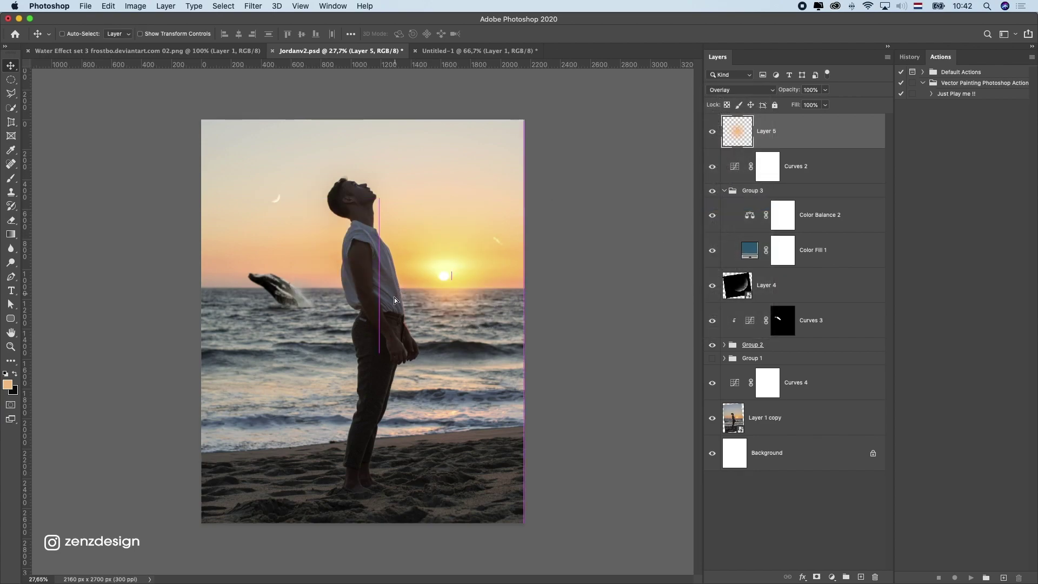
Transform the Layer 5 glow, scaling it up around the sun and narrowing its width into a tall shape.
key("super+minus")
key("super+t")
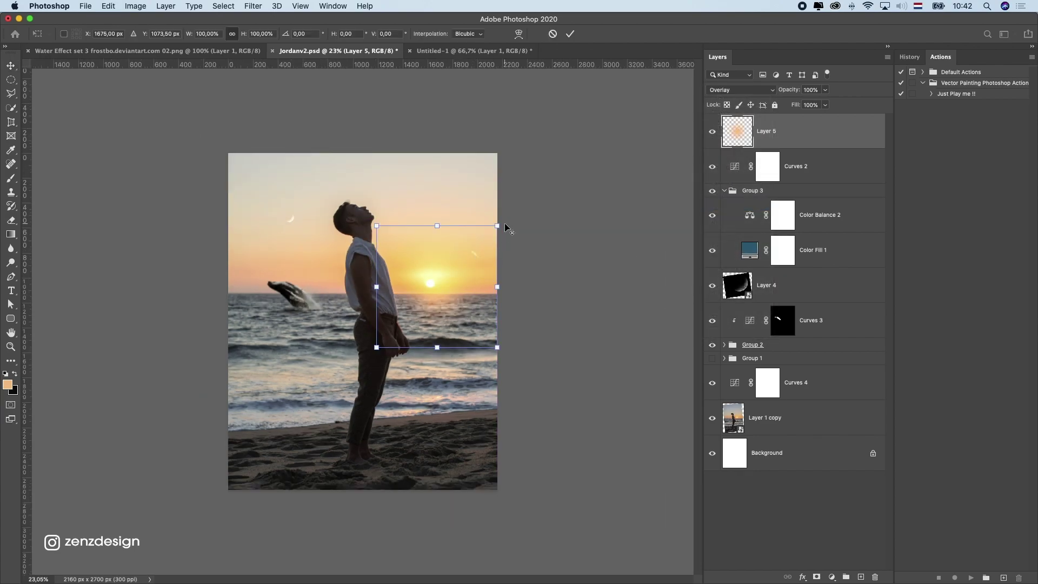
left_click_drag(505, 225, 602, 138)
left_click_drag(440, 282, 440, 292)
left_click_drag(438, 449, 452, 354)
key("Return")
key("ctrl+t")
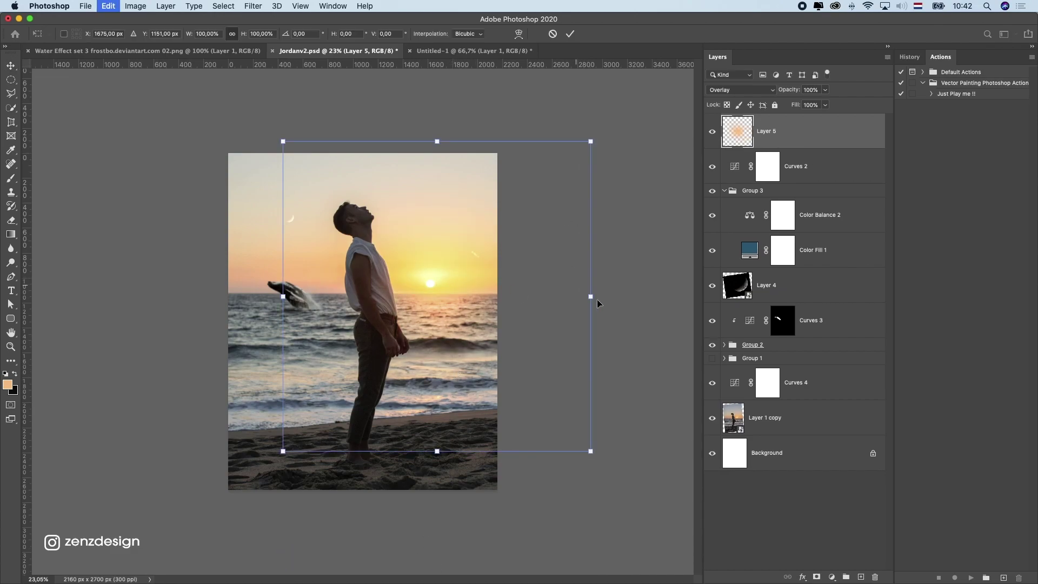
left_click_drag(591, 297, 468, 301)
key("Return")
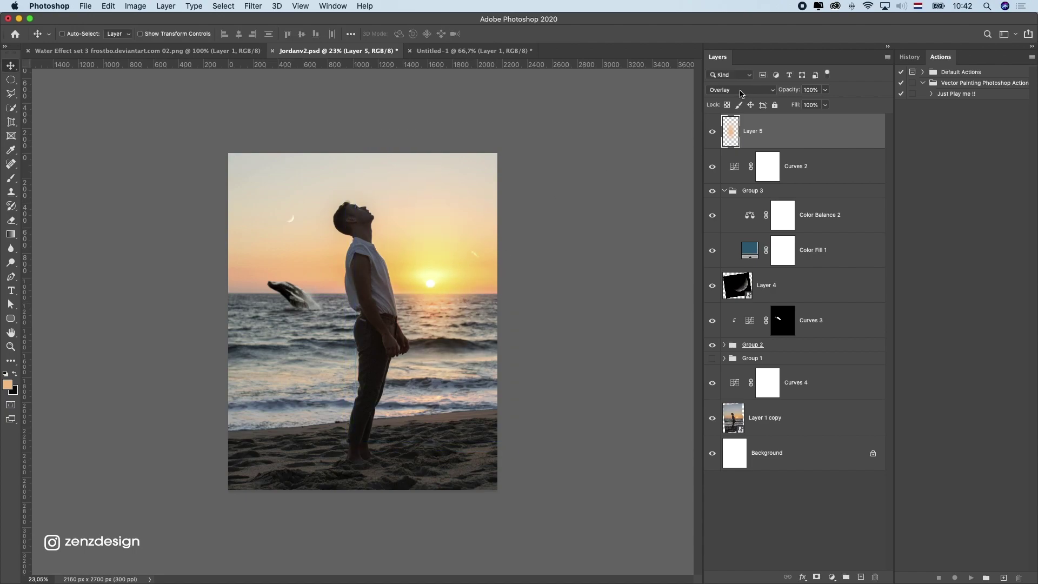
Review other blend modes for Layer 5 but keep Overlay, and nudge the glow slightly upward over the sun.
left_click(746, 92)
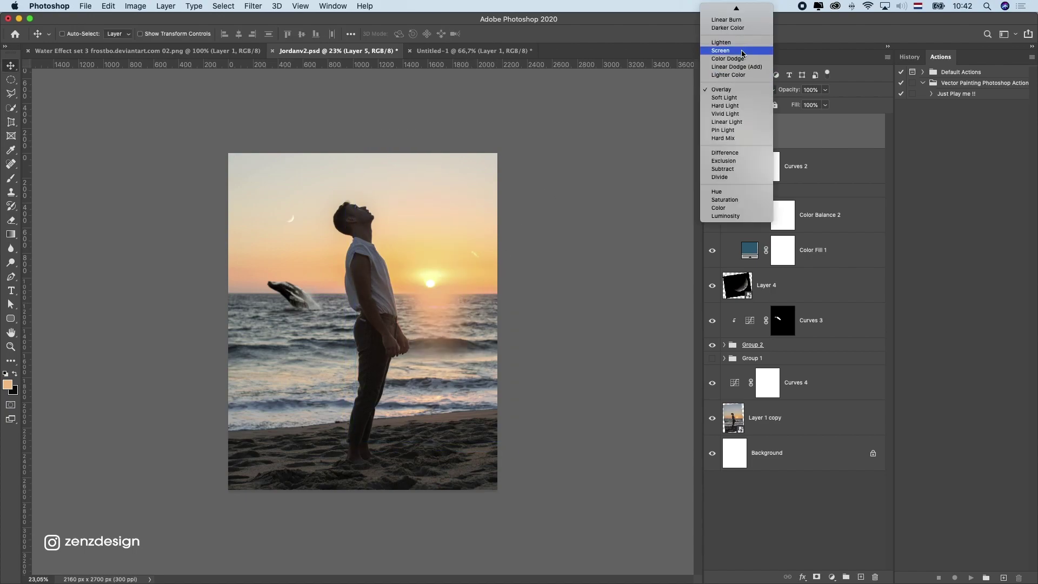
left_click(459, 278)
left_click_drag(459, 278, 460, 273)
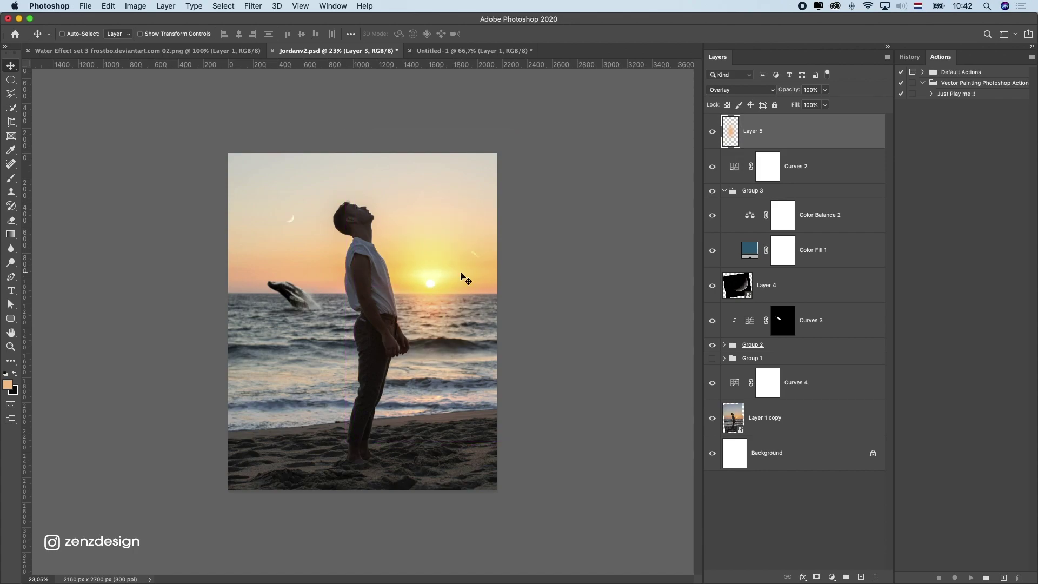
scroll(448, 283, "down", 4)
scroll(448, 282, "up", 8)
scroll(448, 282, "down", 5)
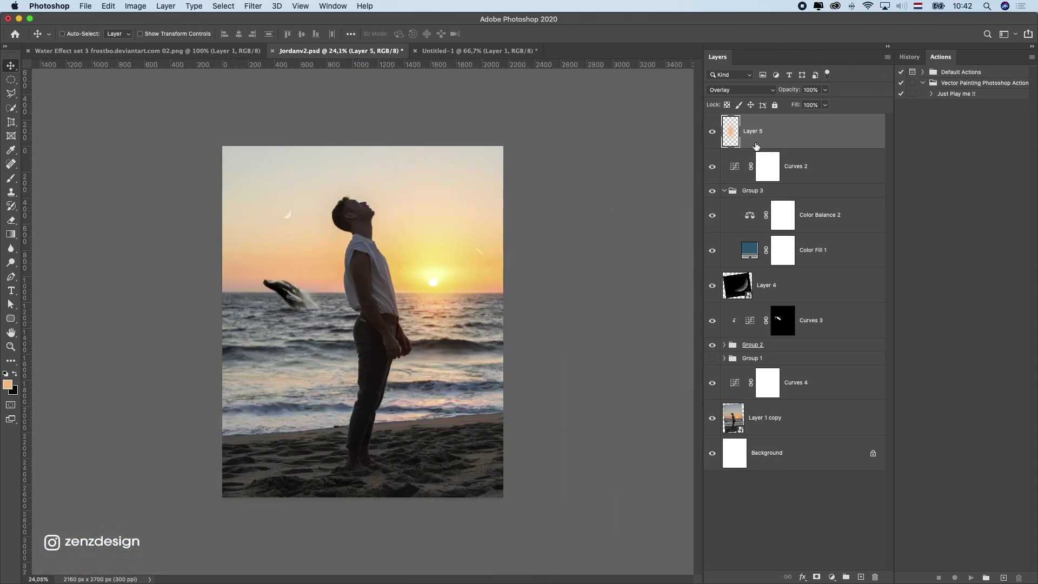
Add a Gradient Fill layer above Layer 5 with the Radial style and the gradient reversed.
left_click(836, 579)
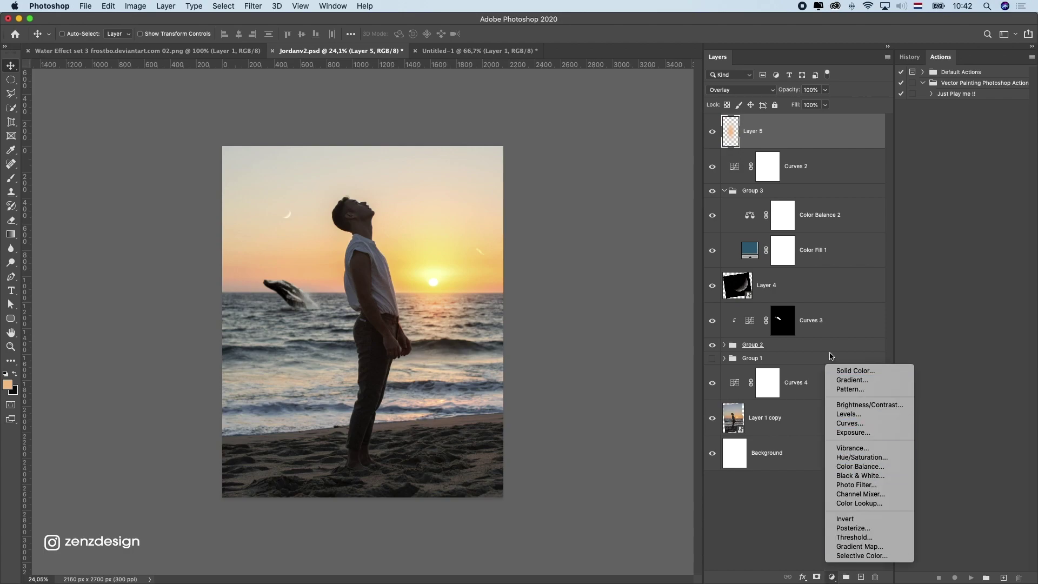
left_click(845, 378)
left_click(657, 156)
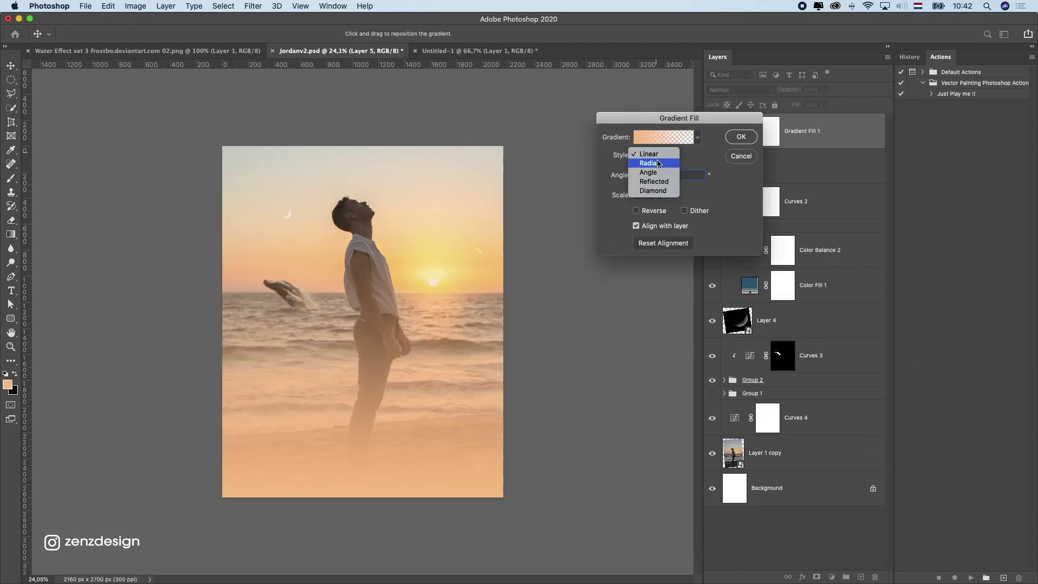
left_click(657, 164)
left_click(636, 210)
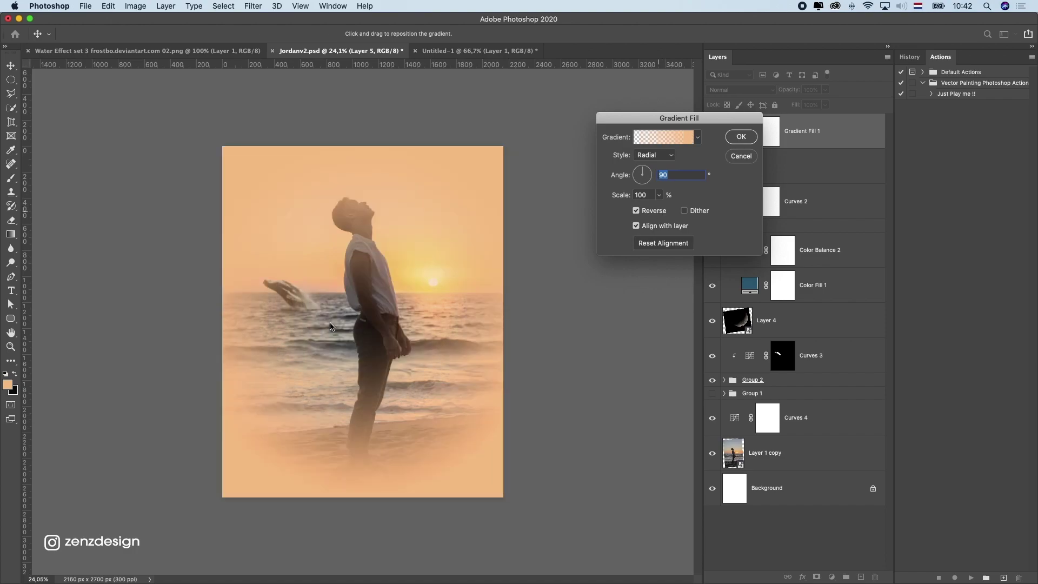
Edit the fill's gradient and change its starting color stop to a very dark brown.
left_click(672, 137)
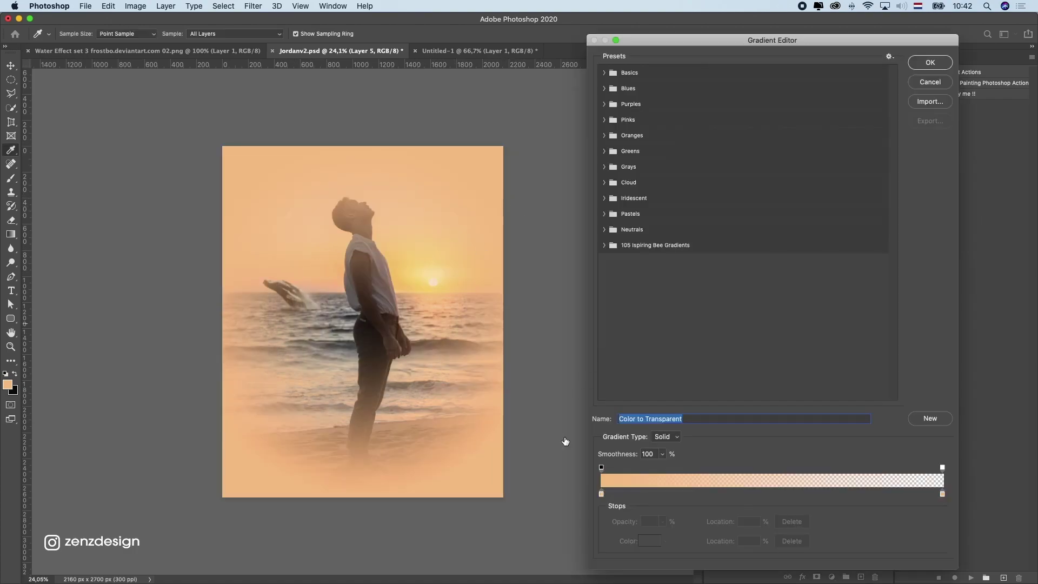
left_click(601, 493)
left_click(649, 541)
mouse_move(697, 214)
left_mouse_down()
mouse_move(699, 239)
mouse_move(722, 256)
left_mouse_up()
left_click(852, 133)
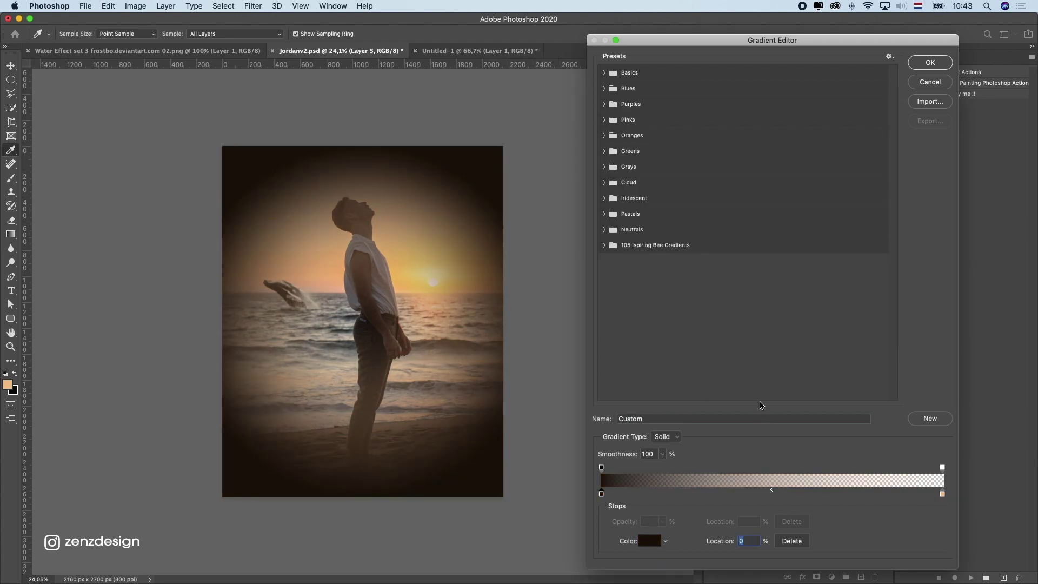
Replace the gradient's orange end stop with the same dark brown at location 100% and accept the gradient.
left_click(941, 485)
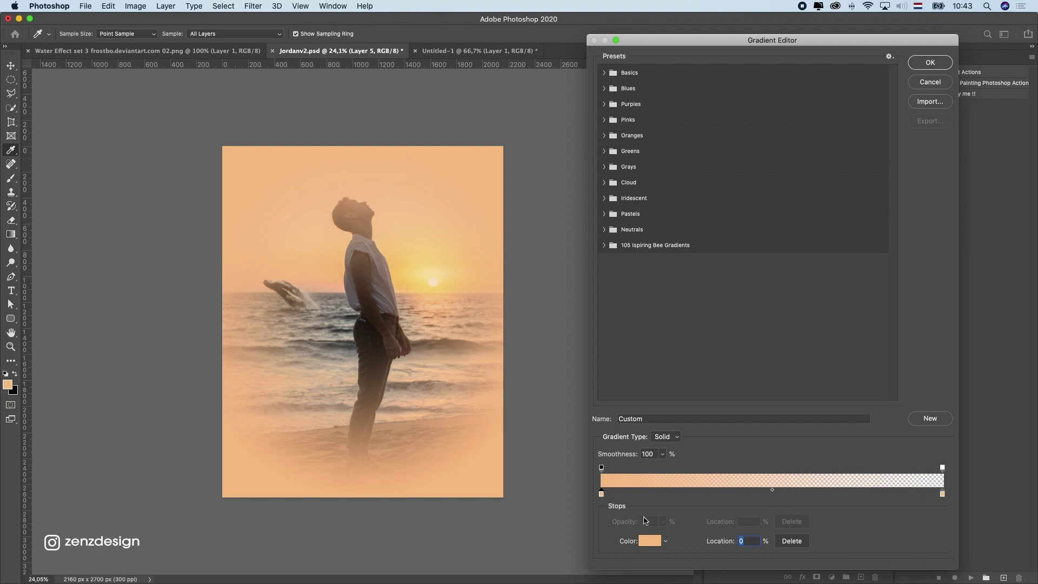
key("super+z")
left_click(923, 493)
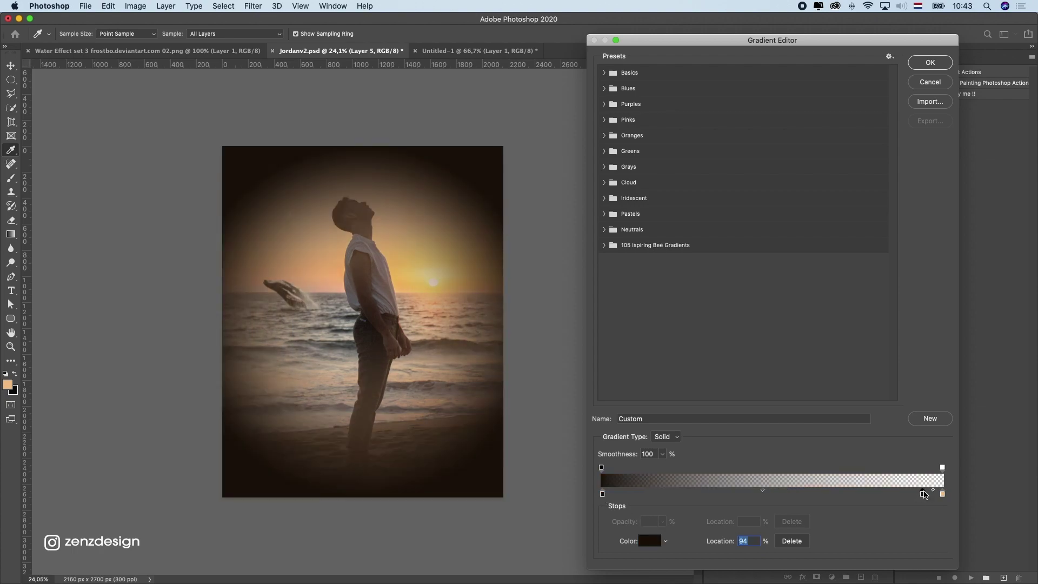
left_click_drag(941, 494, 941, 527)
left_click_drag(922, 493, 942, 494)
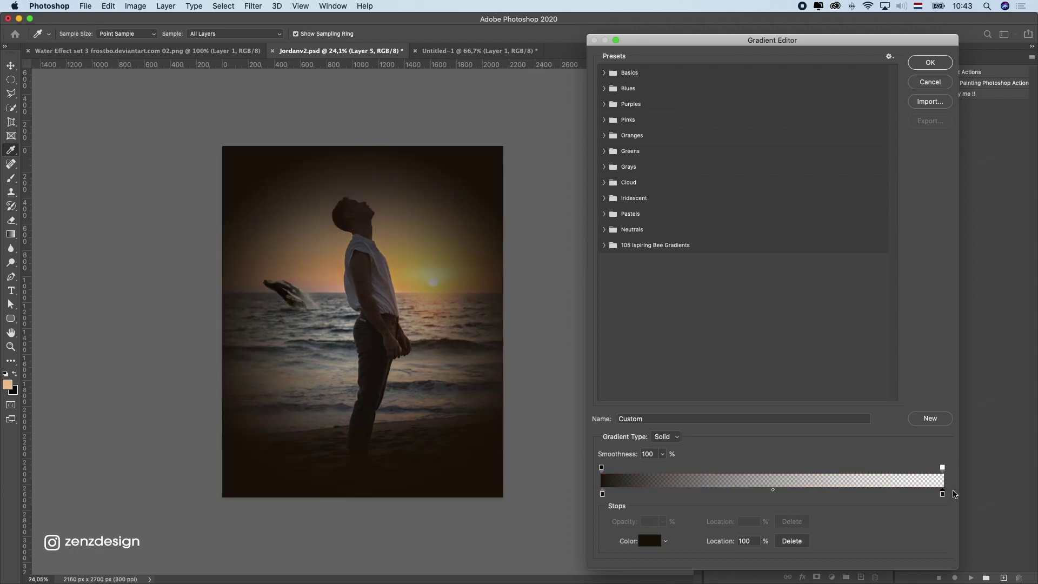
left_click(600, 493)
left_click(911, 63)
Scale the radial gradient up to about 199% so it forms a soft vignette, and accept the fill.
left_click(659, 194)
left_click_drag(661, 209, 664, 208)
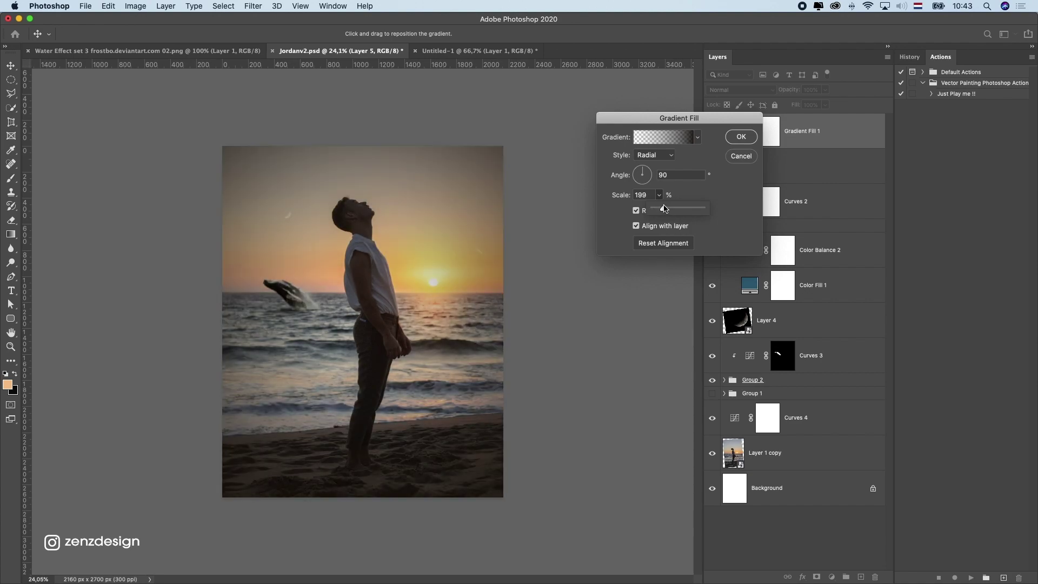
left_click(749, 133)
Set the Gradient Fill 1 layer to Soft Light and lower its opacity to 39%.
left_click(737, 95)
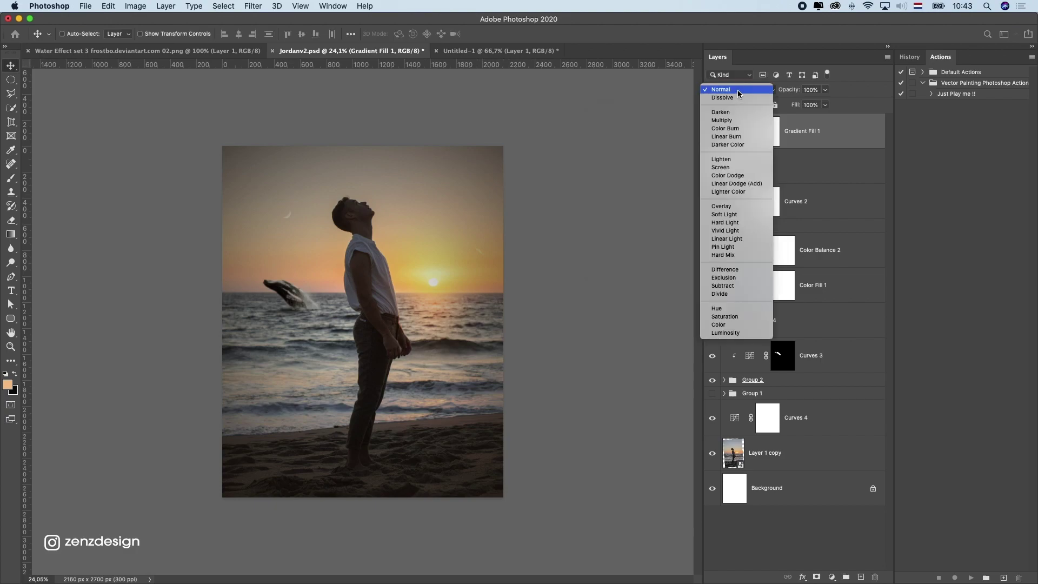
left_click(735, 96)
left_click(734, 96)
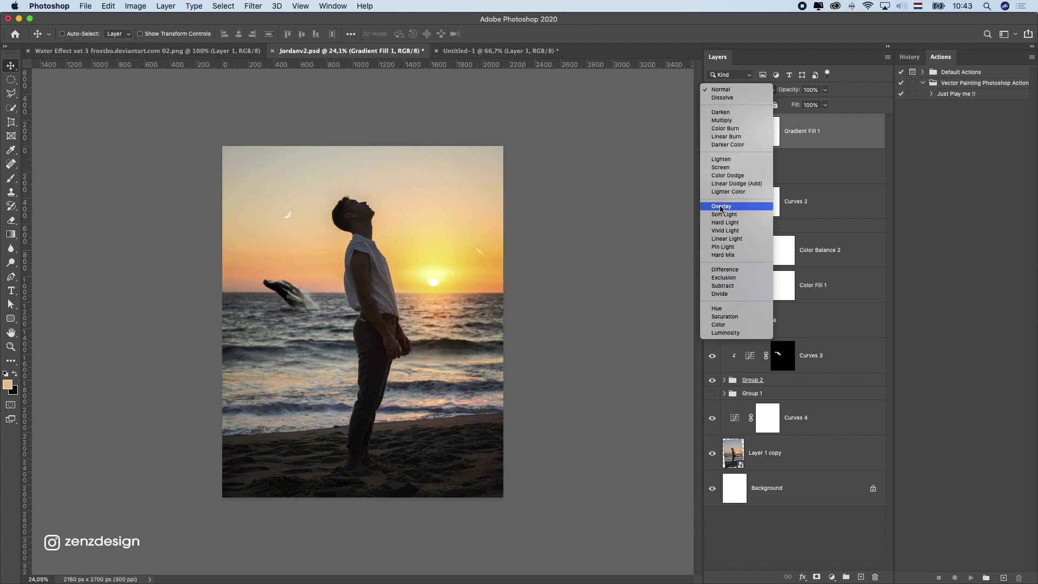
left_click(826, 90)
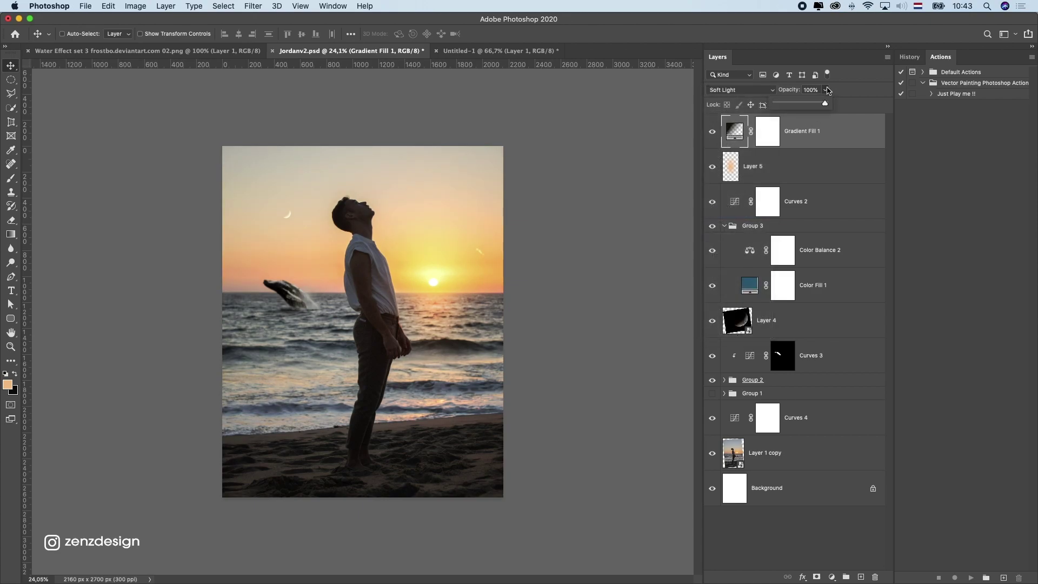
mouse_move(800, 105)
left_mouse_down()
mouse_move(774, 104)
mouse_move(801, 104)
left_mouse_up()
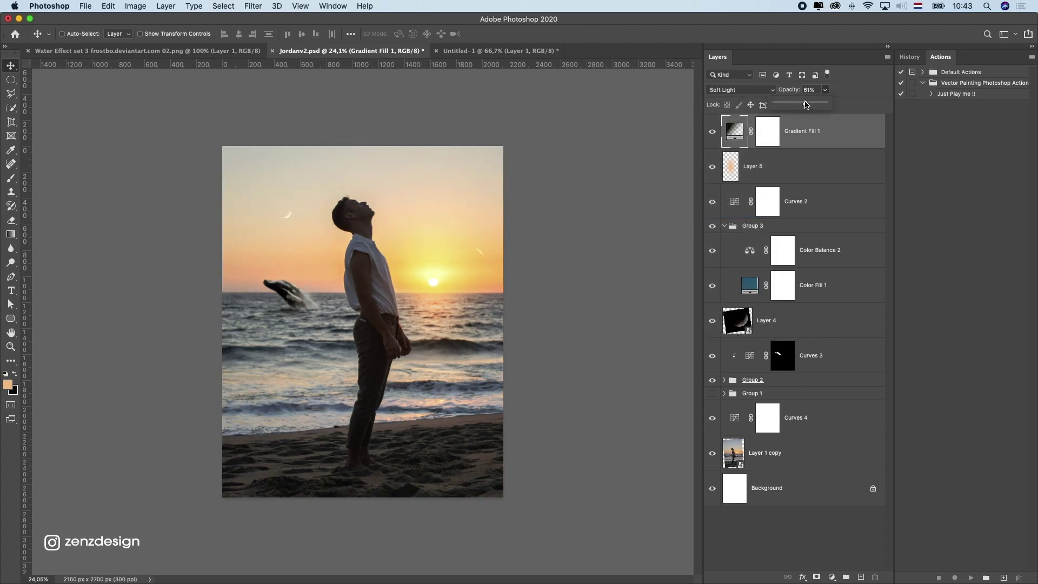
Change the color of the area surrounding the canvas to black.
scroll(515, 283, "down", 5)
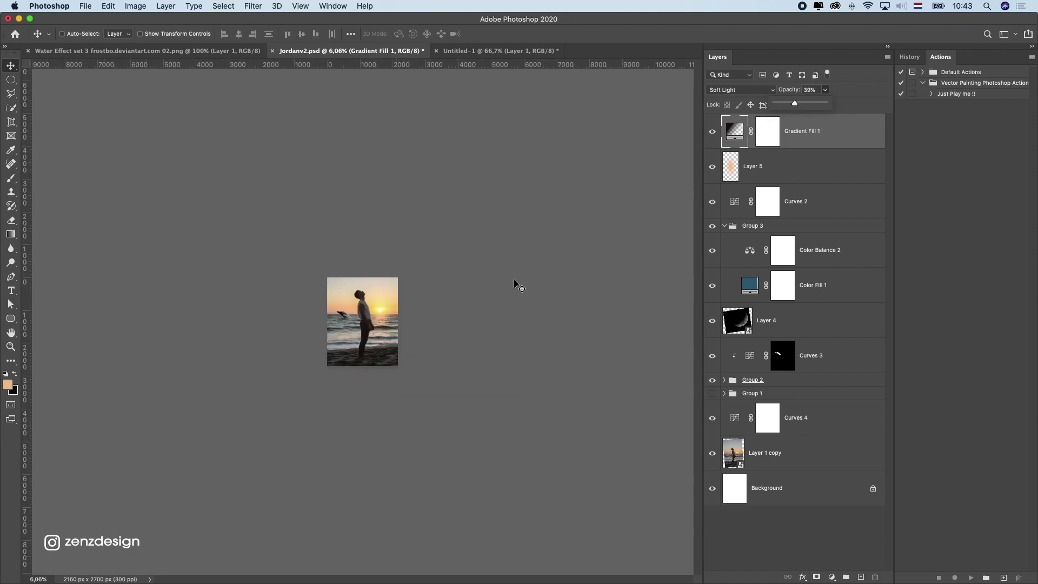
scroll(515, 283, "up", 5)
right_click(585, 205)
left_click(604, 219)
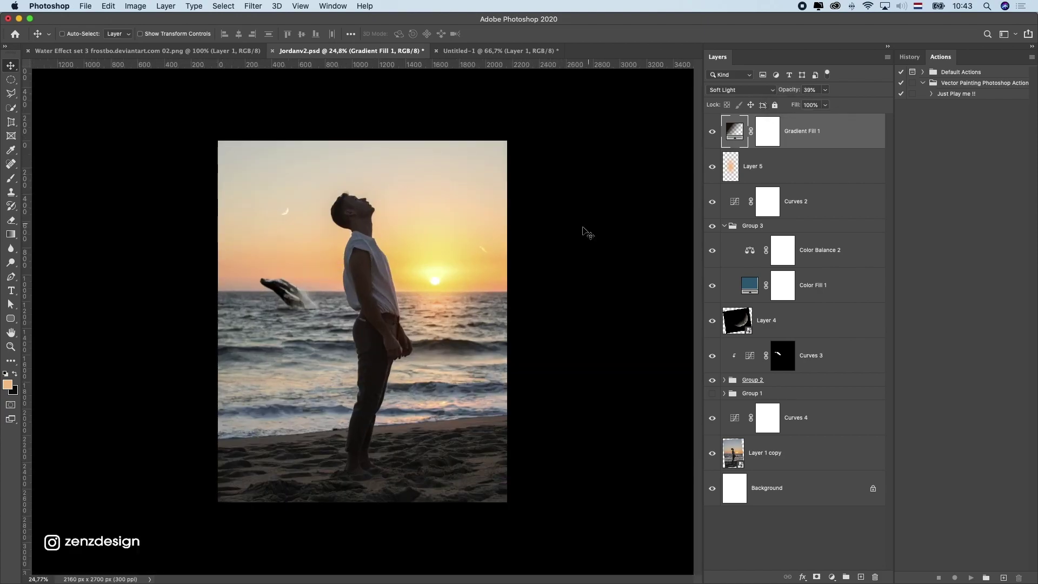
scroll(585, 231, "up", 2)
right_click(595, 207)
Duplicate the Layer 5 orange glow directly above the original.
left_click(758, 174)
left_click_drag(760, 178, 860, 576)
scroll(492, 293, "down", 1)
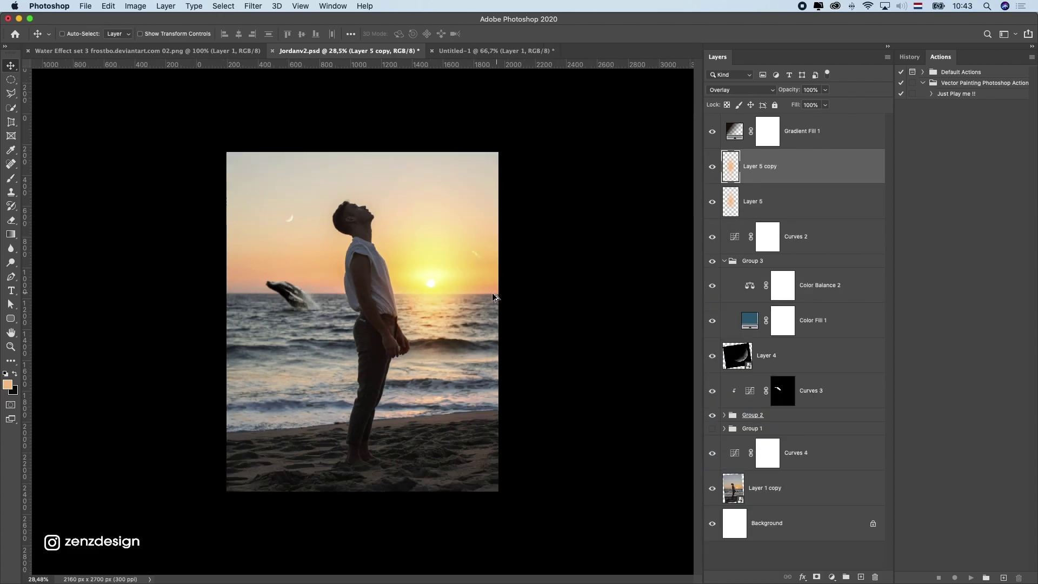
left_click_drag(318, 293, 511, 264)
Transform the glow copy into a wide shape of about 2180 × 1580 px centered over the sun.
key("ctrl+t")
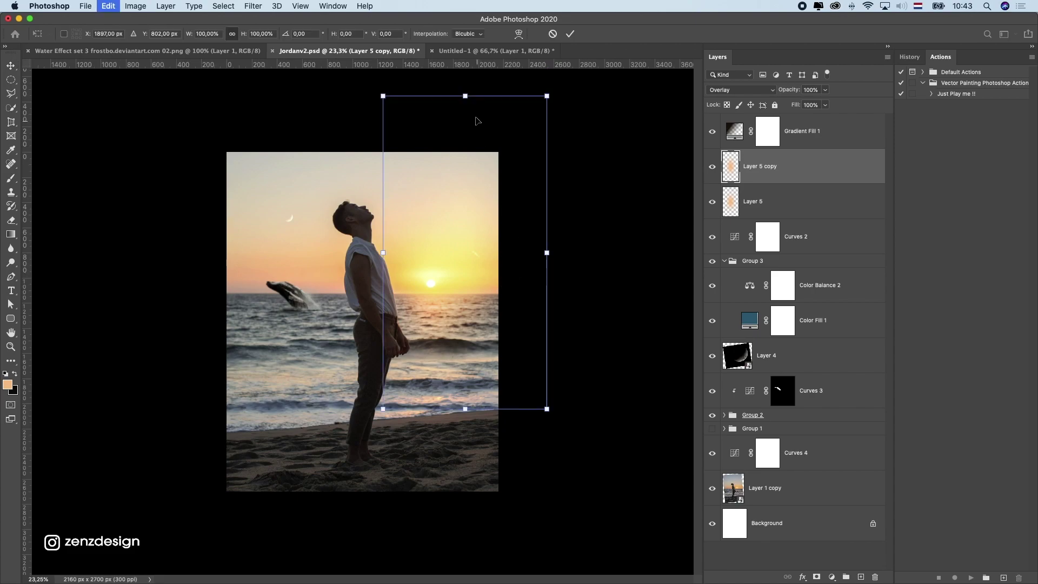
left_click_drag(465, 97, 454, 199)
left_click_drag(475, 238, 452, 276)
left_click_drag(521, 227, 575, 186)
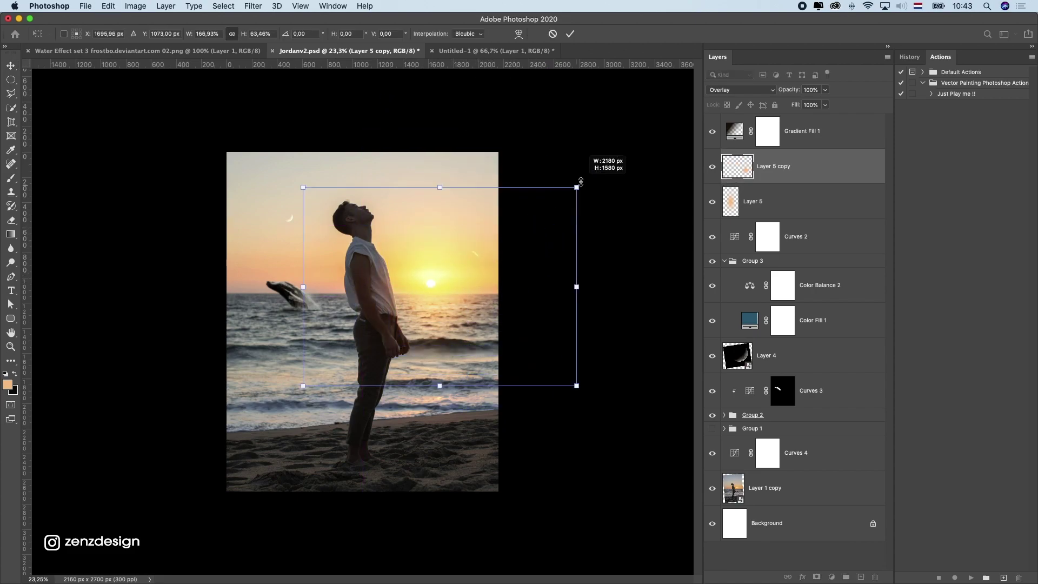
key("Return")
Set Layer 5 copy's blend mode to Color, adjust its opacity, and toggle the layer's visibility.
left_click(741, 89)
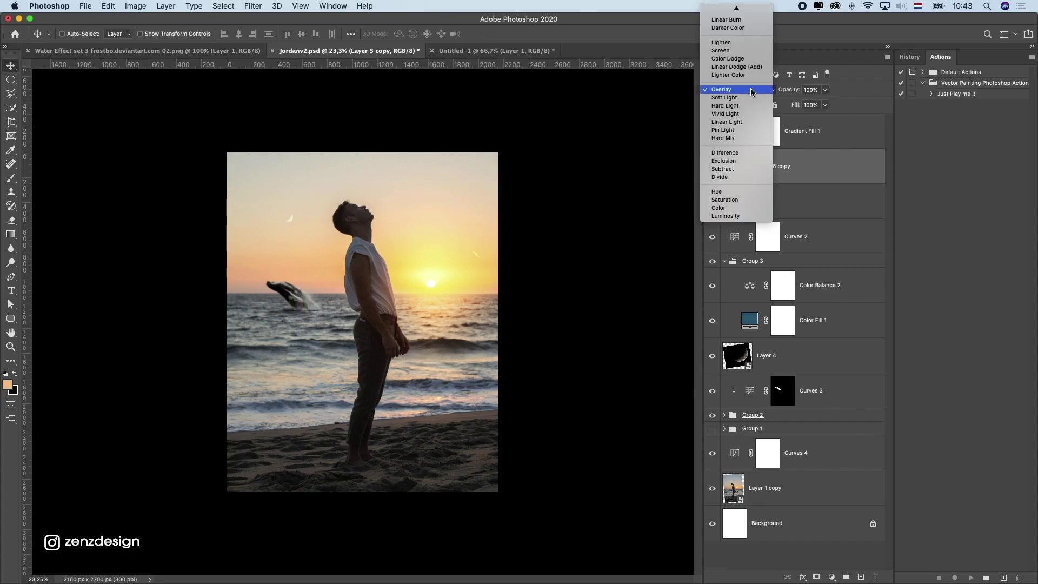
left_click(718, 208)
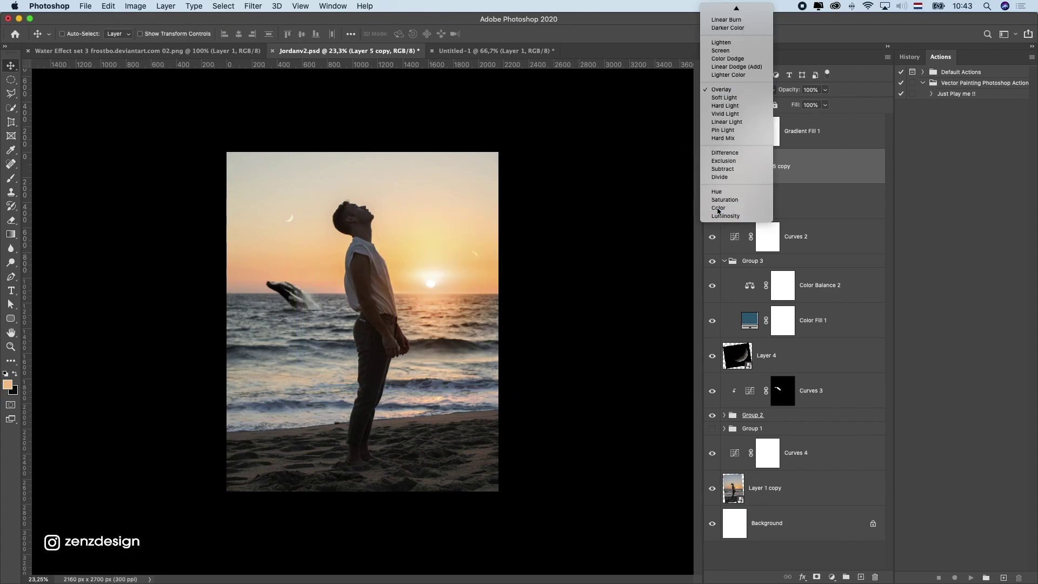
left_click(825, 89)
left_click_drag(827, 104, 773, 106)
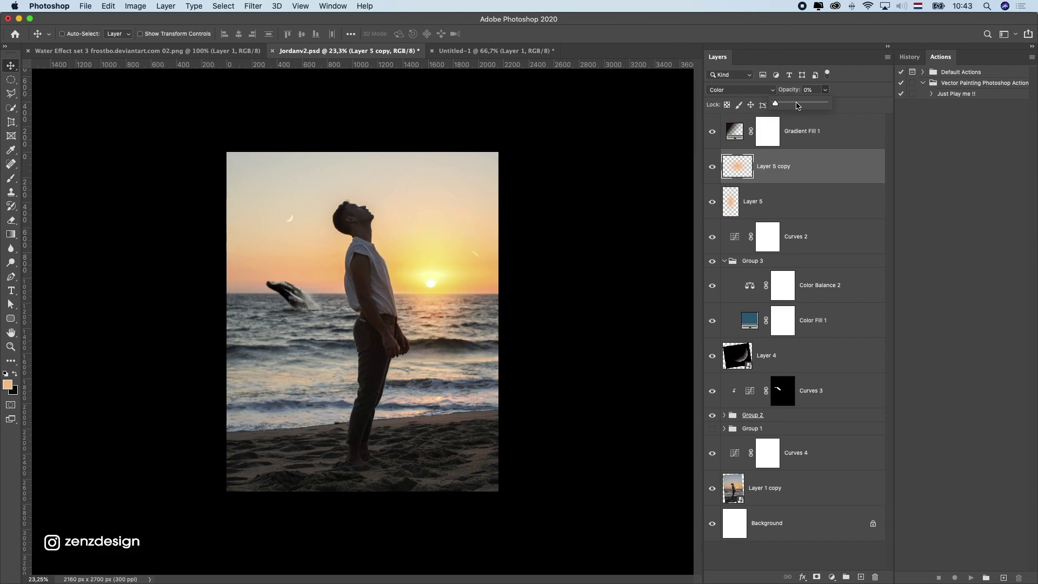
left_click(712, 170)
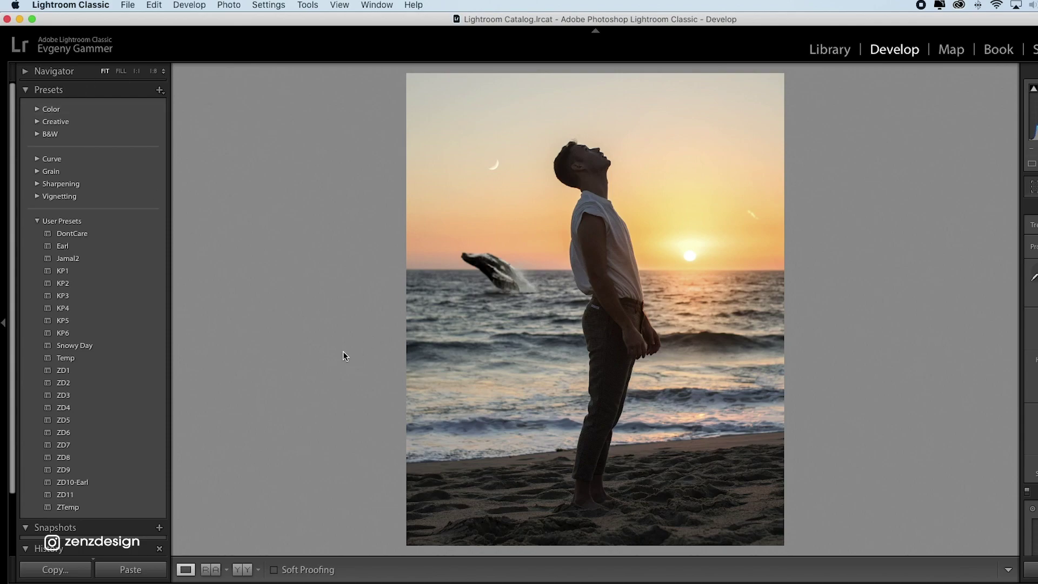
Switch to Lightroom Classic and apply the ZD1 user preset to the imported composite.
left_click_drag(13, 331, 2, 400)
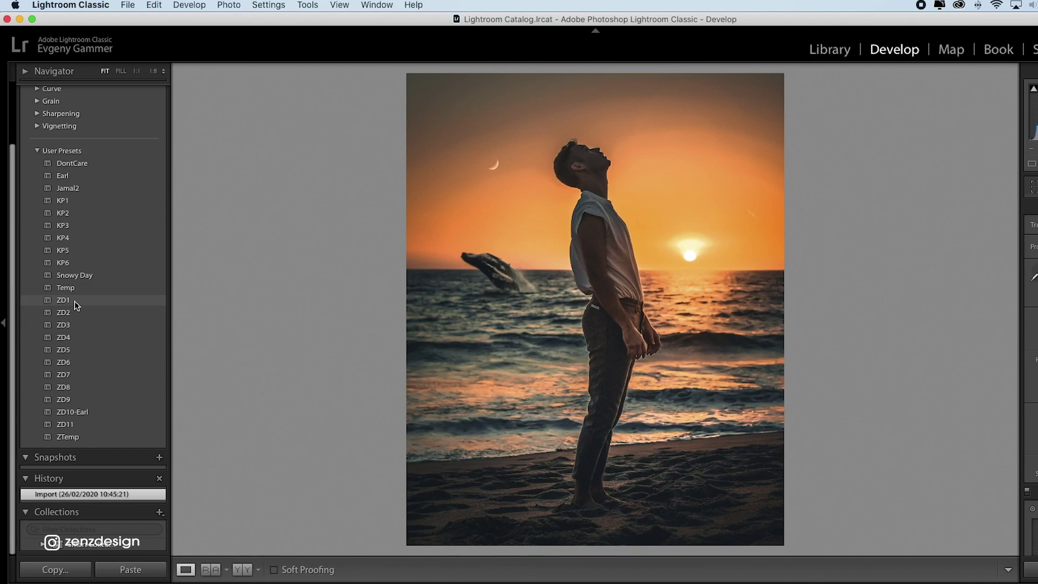
left_click(75, 302)
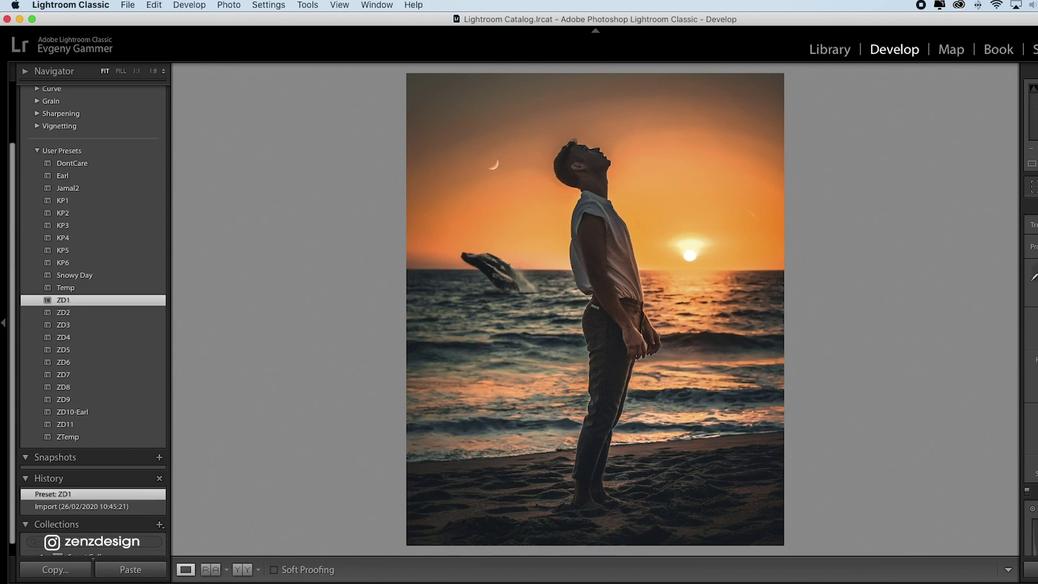
Place a radial filter centered just above the sun and enlarge it to cover most of the photo down to the bottom edge.
key("shift+m")
left_click(632, 328)
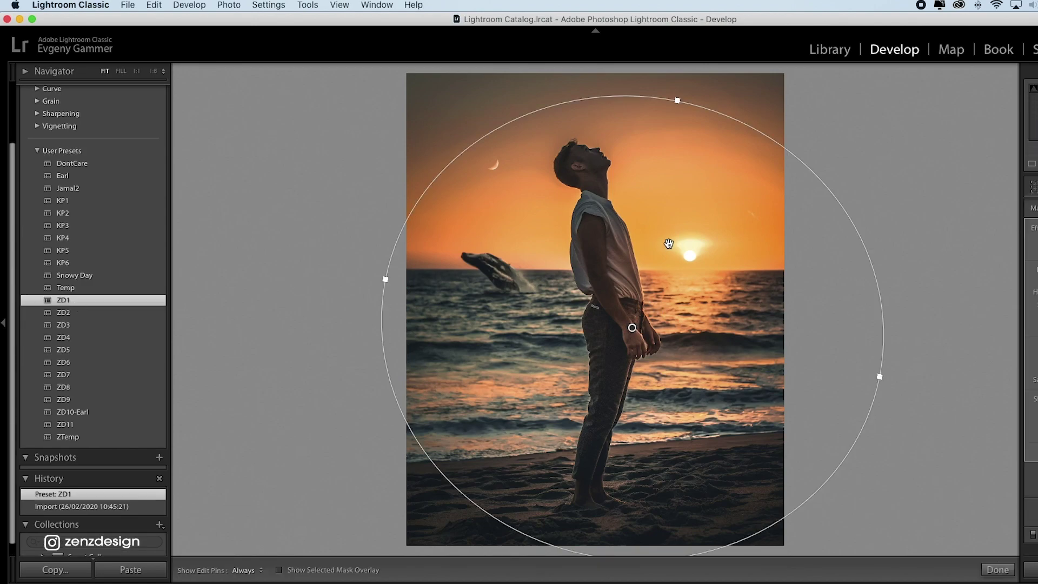
left_click_drag(642, 329, 688, 236)
left_click_drag(437, 187, 386, 207)
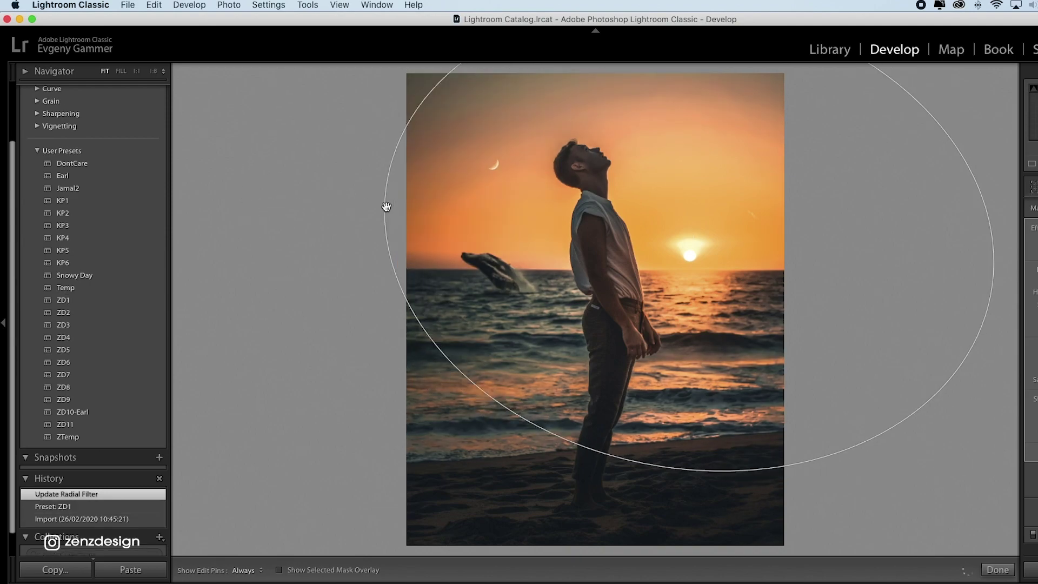
left_click_drag(487, 414, 704, 552)
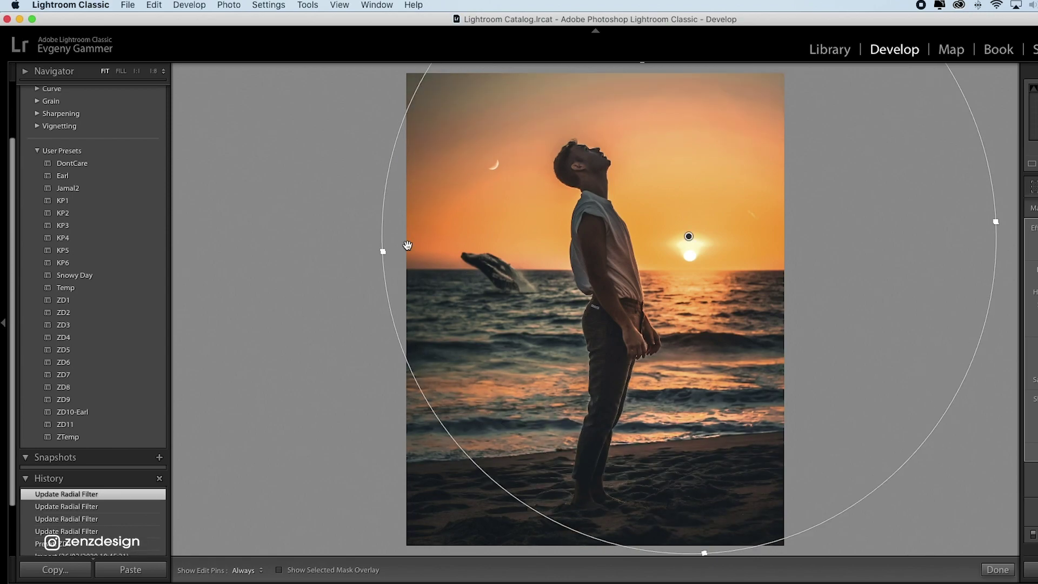
left_click(137, 72)
left_click(154, 71)
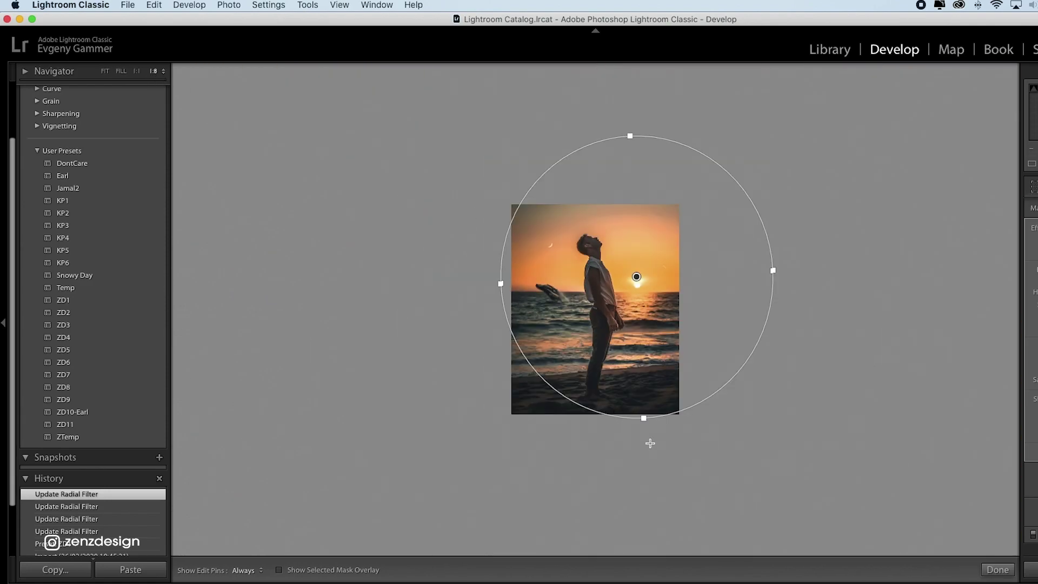
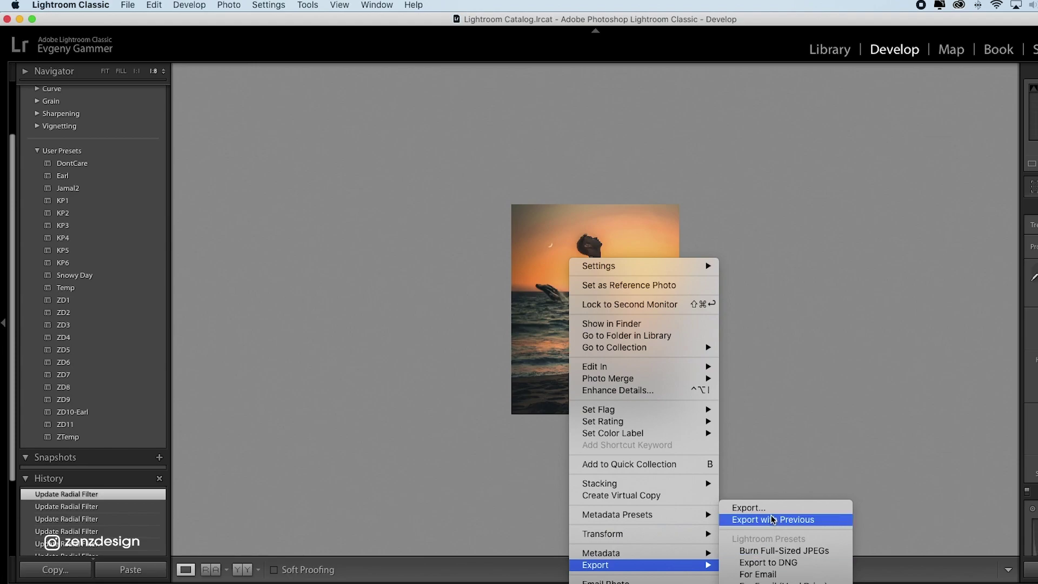
Export the graded photo to the Naamloze export subfolder on the Desktop, and apply the ZD2 user preset to it.
left_click(748, 508)
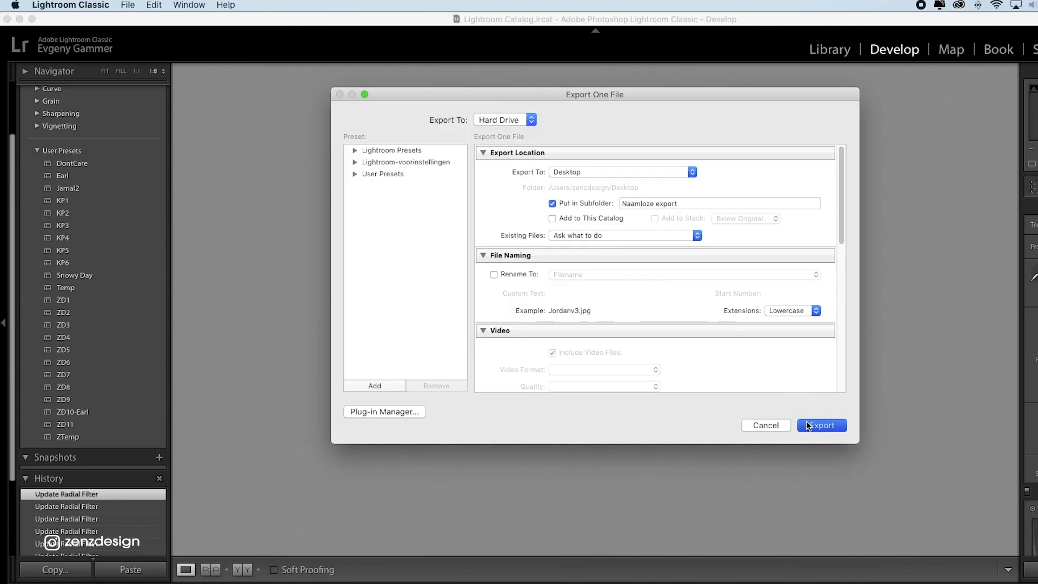
left_click(807, 424)
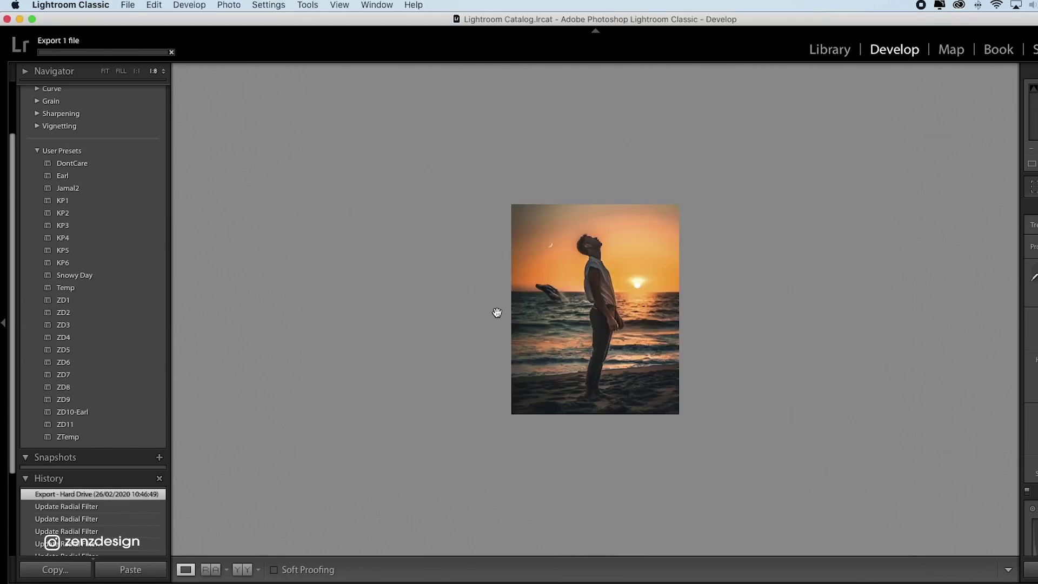
left_click(64, 313)
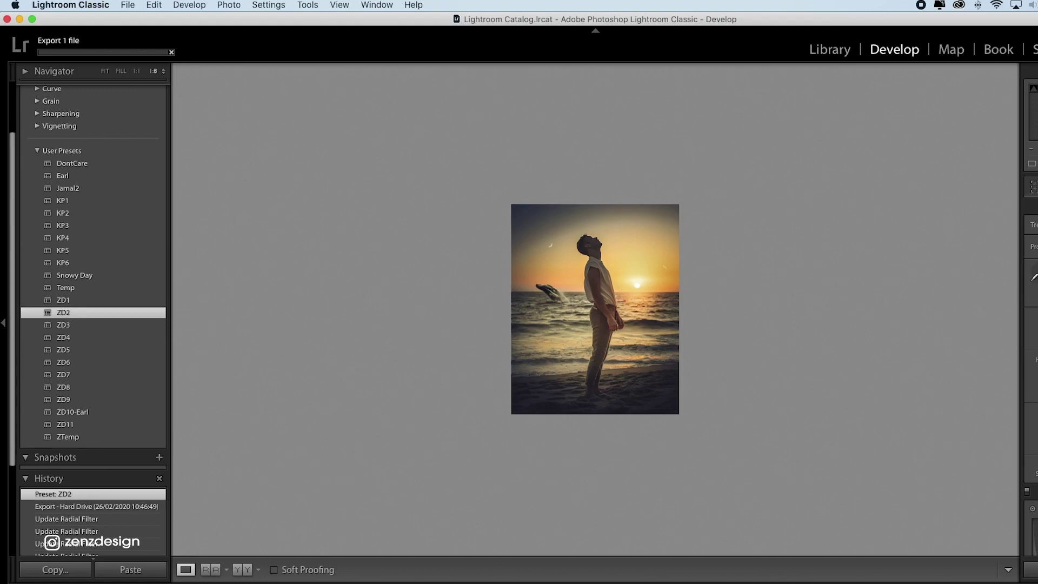
Show the photo at 1:4 with its radial filters and move the large sun filter to just above the sun.
key("k")
left_click(164, 71)
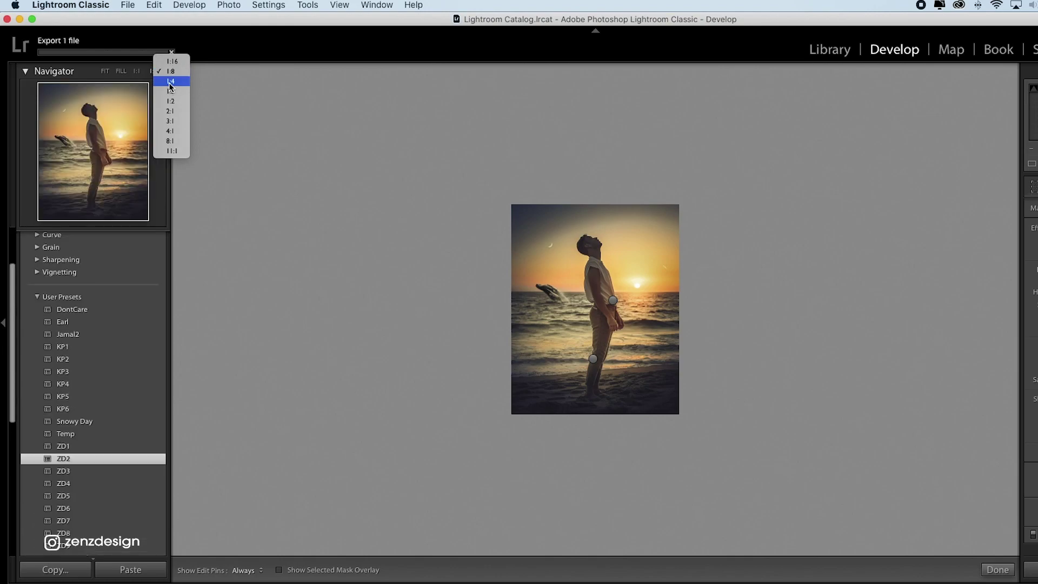
left_click(162, 80)
left_click(631, 292)
left_click_drag(631, 292, 678, 244)
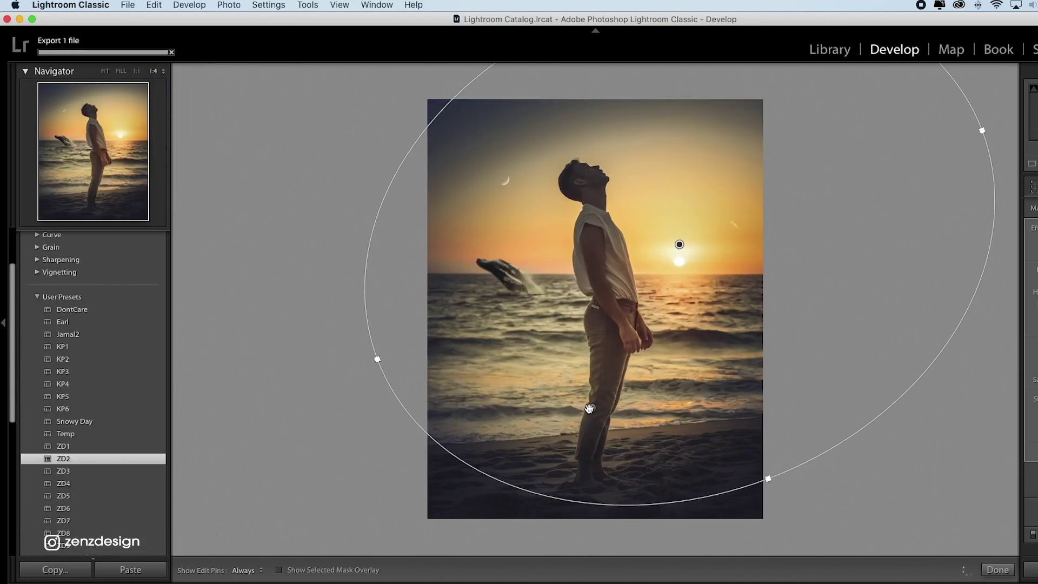
Widen the second radial filter into a large oval centered on the man's upper legs, and finish editing the filters.
left_click_drag(589, 408, 485, 323)
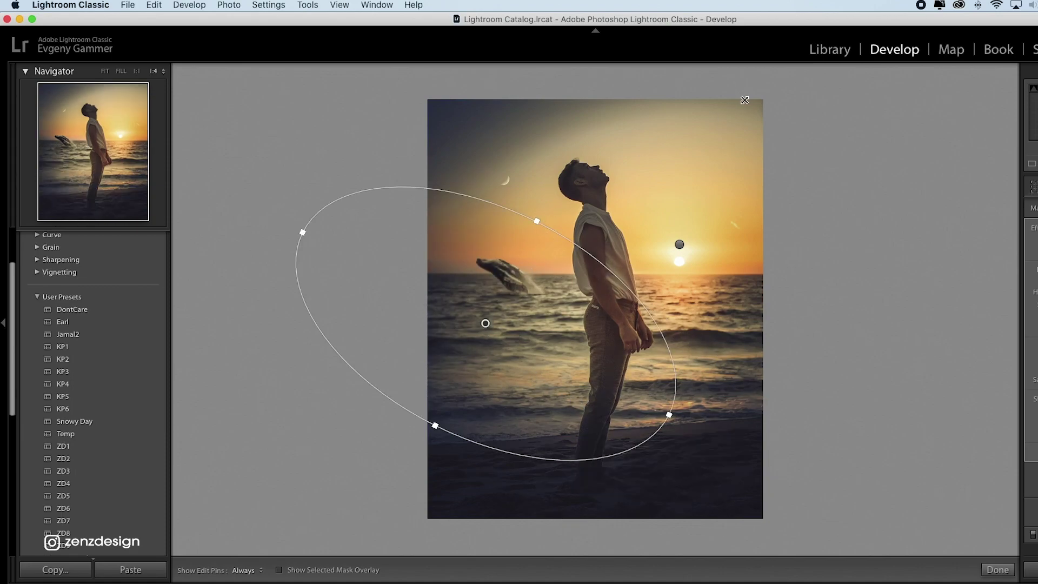
left_click_drag(589, 177, 598, 99)
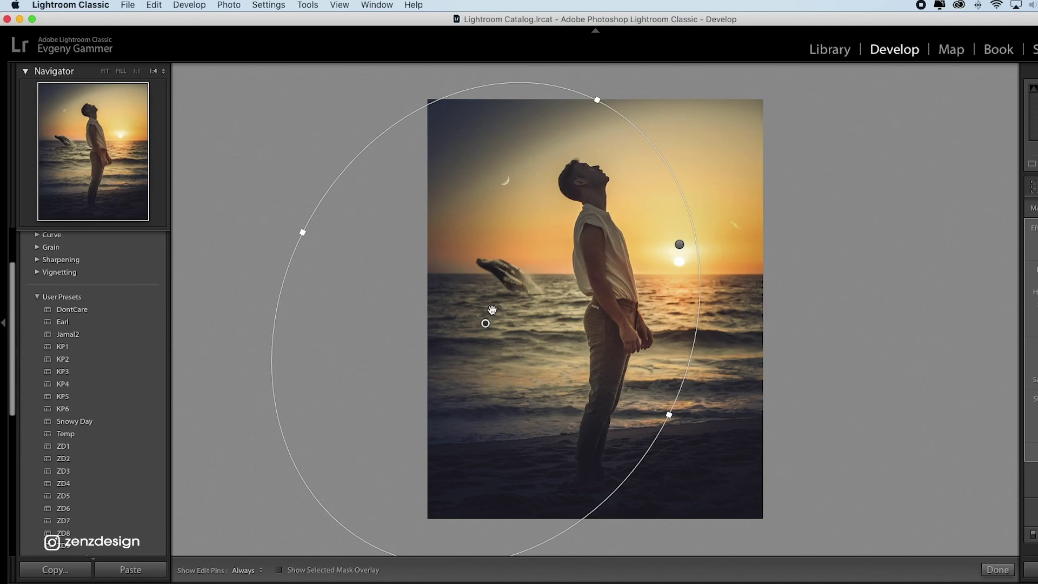
left_click_drag(485, 322, 623, 366)
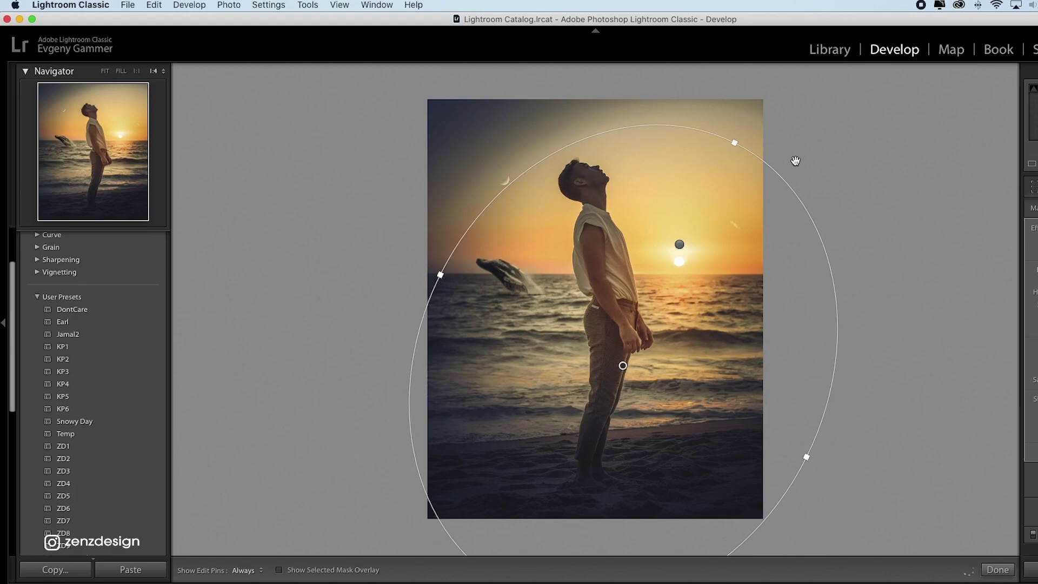
key("Return")
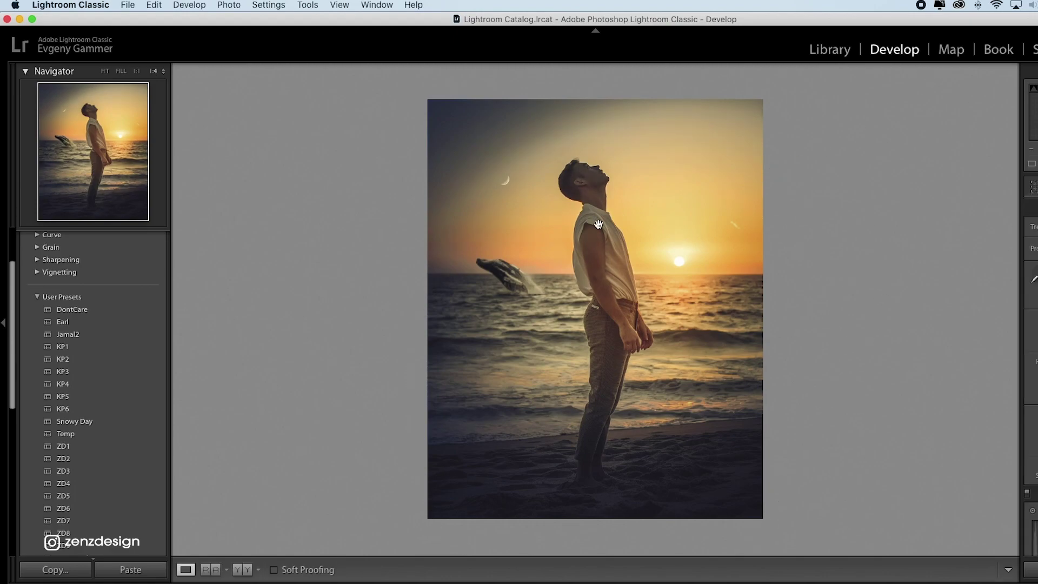
Export the ZD2 version to the Naamloze export subfolder on the Desktop under a unique file name.
right_click(600, 345)
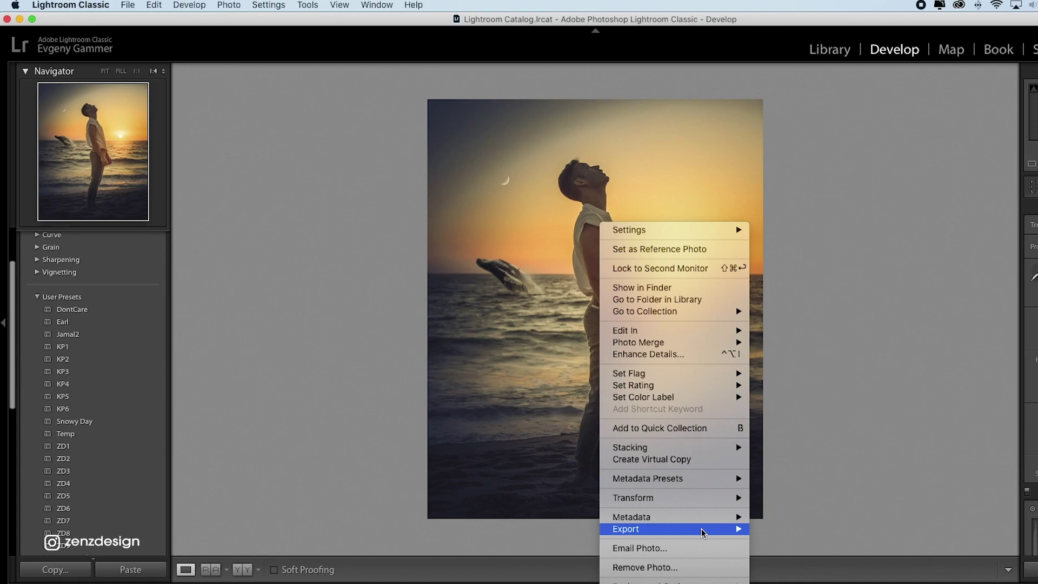
mouse_move(735, 528)
key("Return")
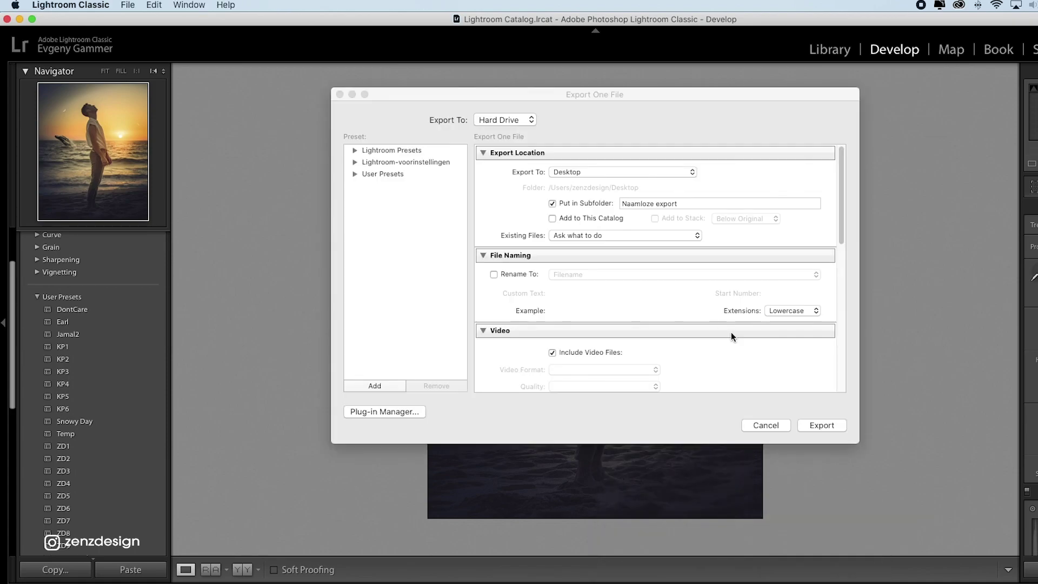
left_click(817, 425)
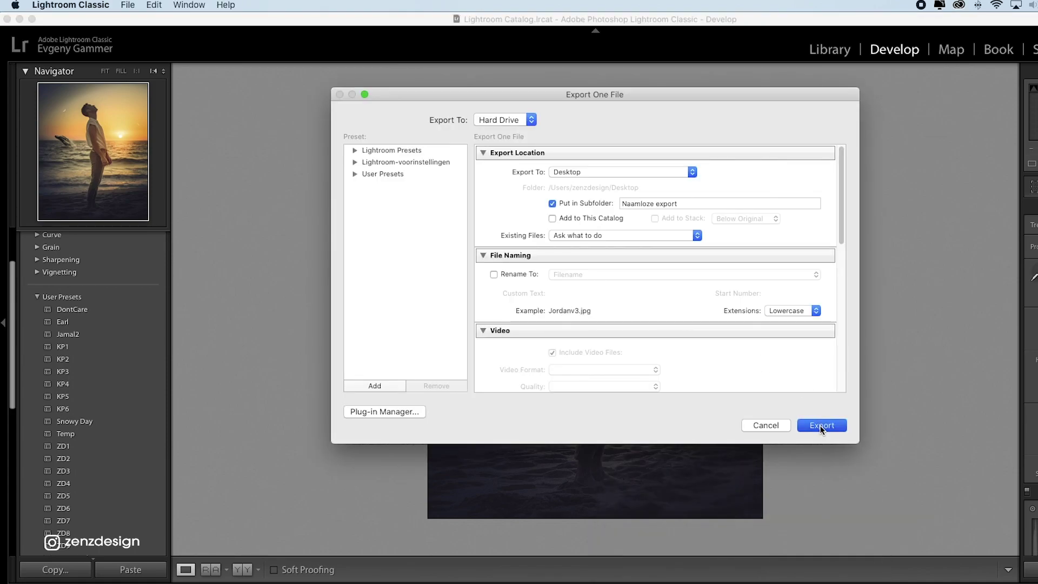
left_click(769, 341)
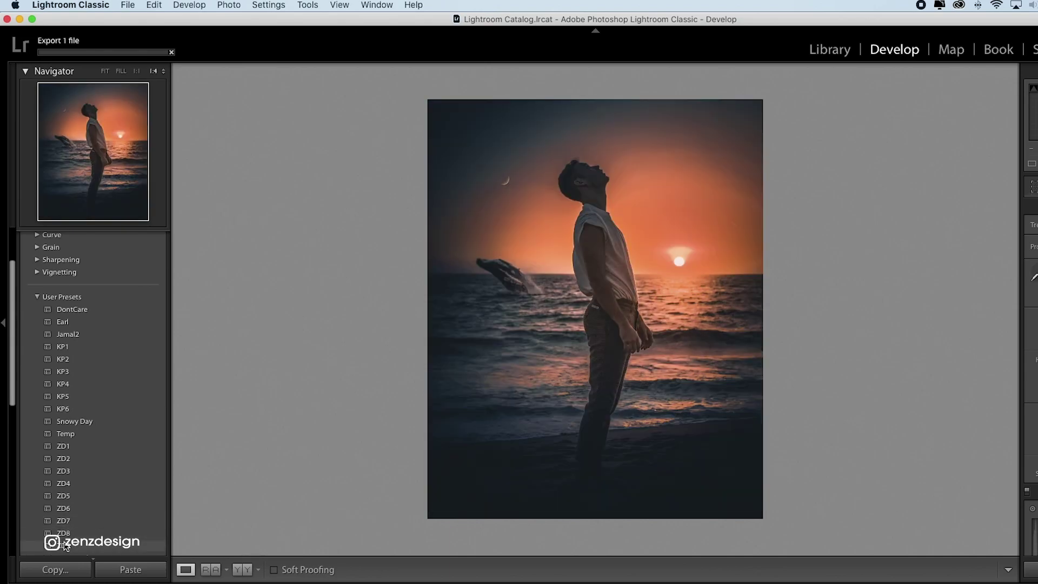
Apply the ZD9 user preset, shift the sun's radial filter slightly toward the man, and enlarge it well beyond the photo's edges.
left_click(65, 545)
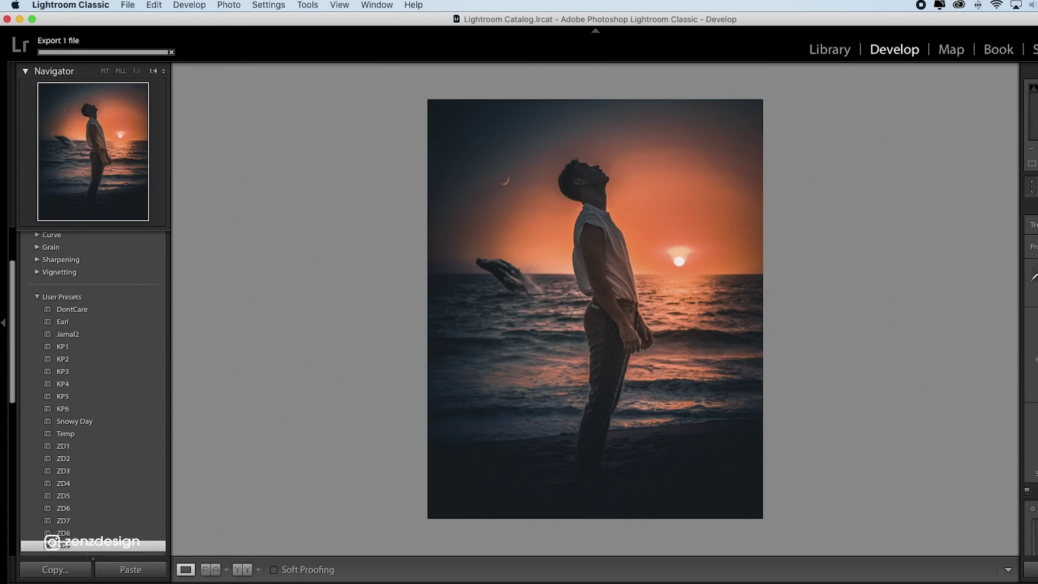
key("shift+m")
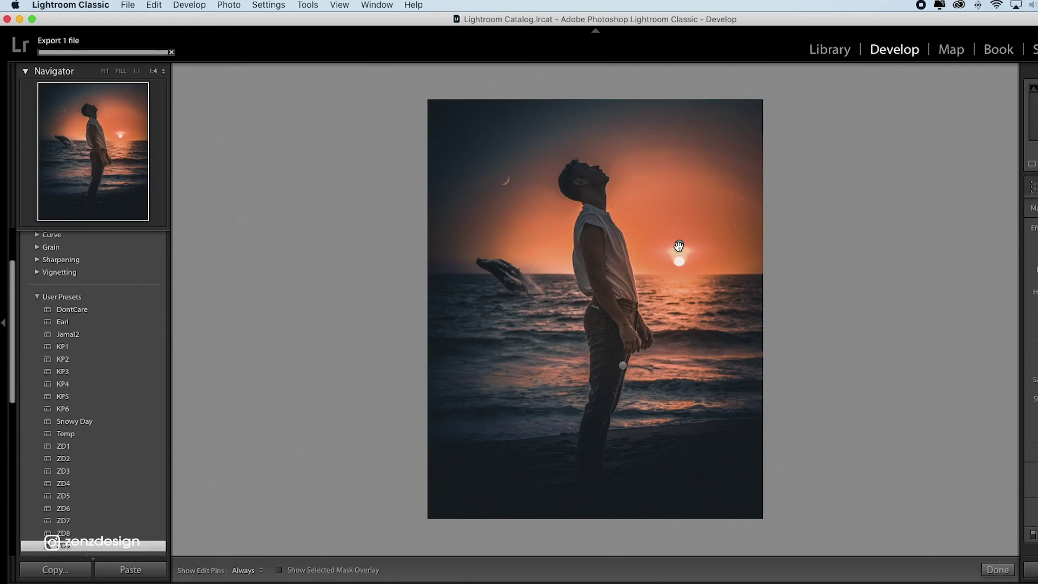
left_click_drag(679, 246, 668, 251)
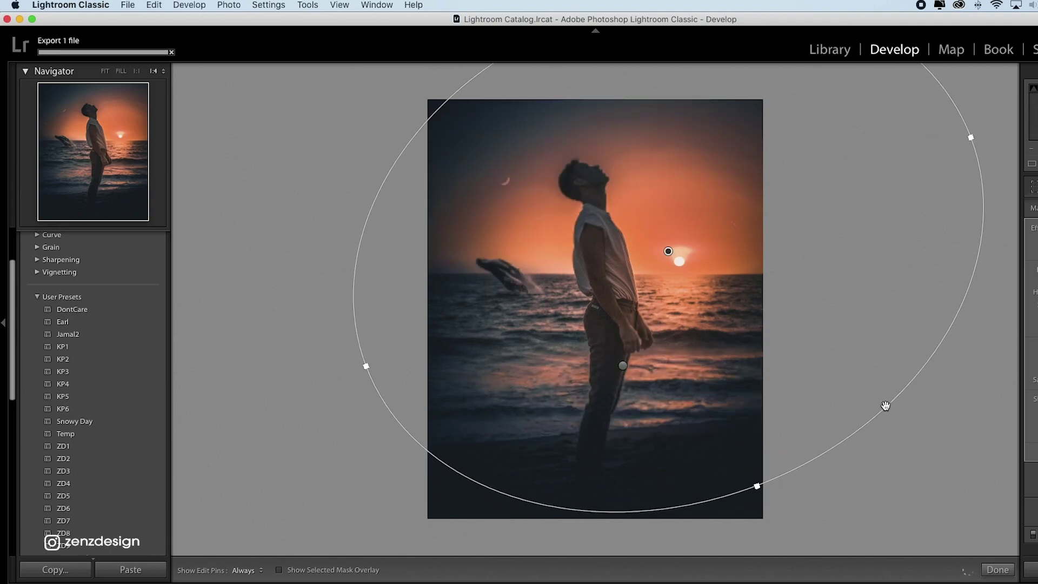
left_click_drag(897, 412, 468, 297)
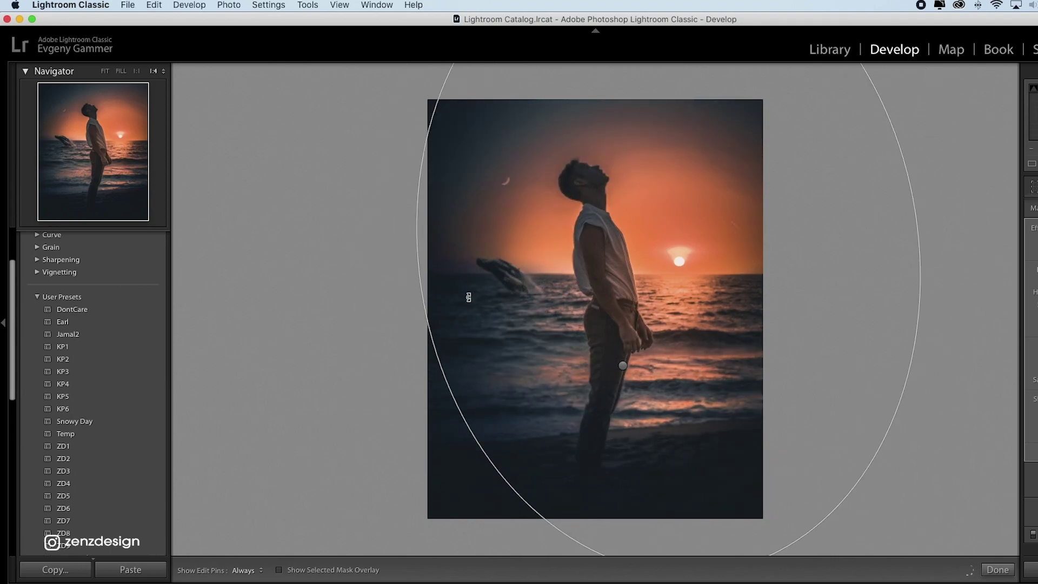
left_click_drag(436, 153, 217, 57)
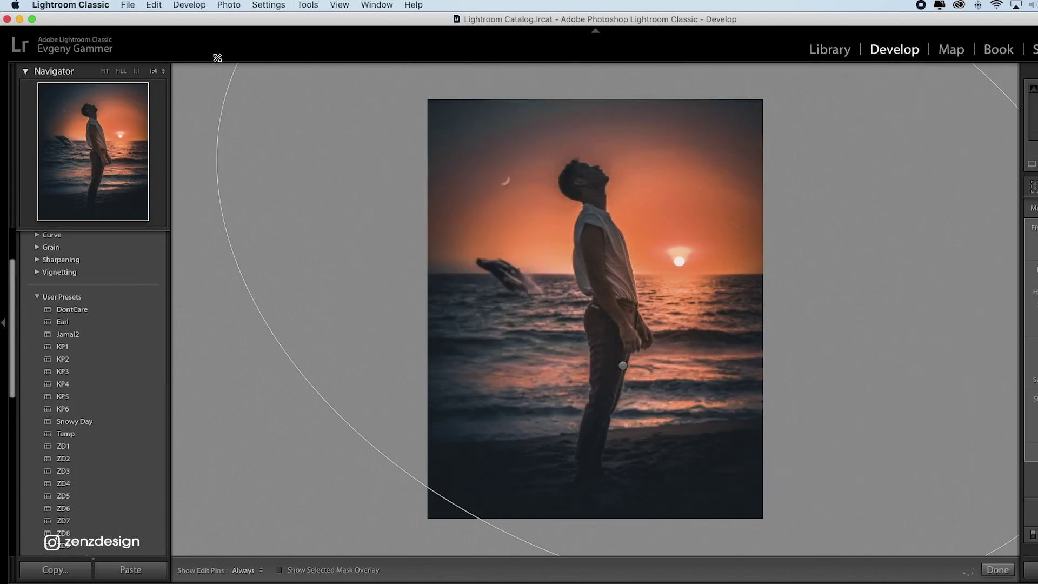
Move the second radial filter onto the sea between the whale and the man, and enlarge it beyond the photo's edges.
left_click(621, 366)
left_click_drag(621, 366, 557, 318)
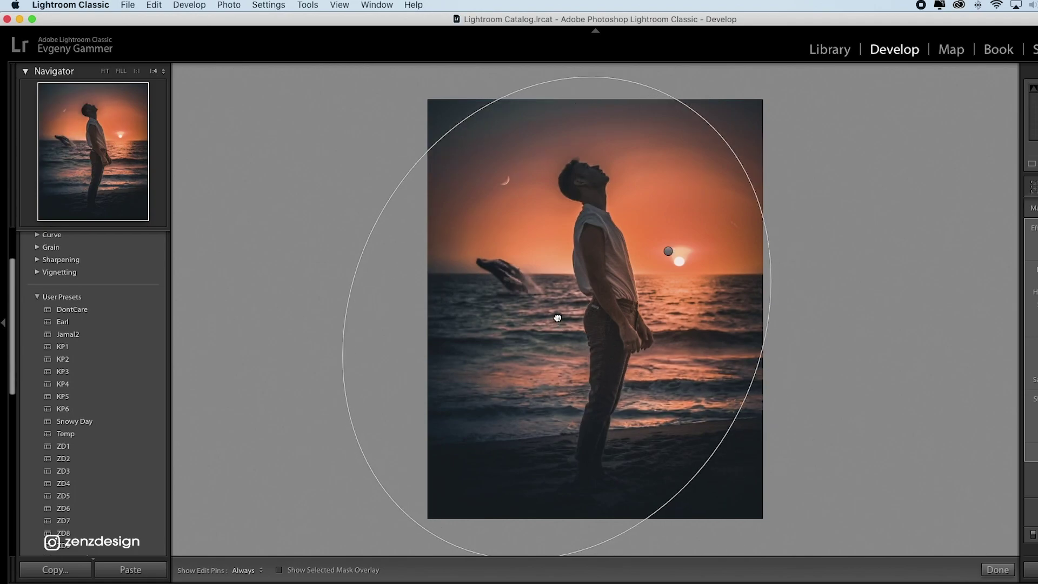
left_click_drag(756, 400, 902, 474)
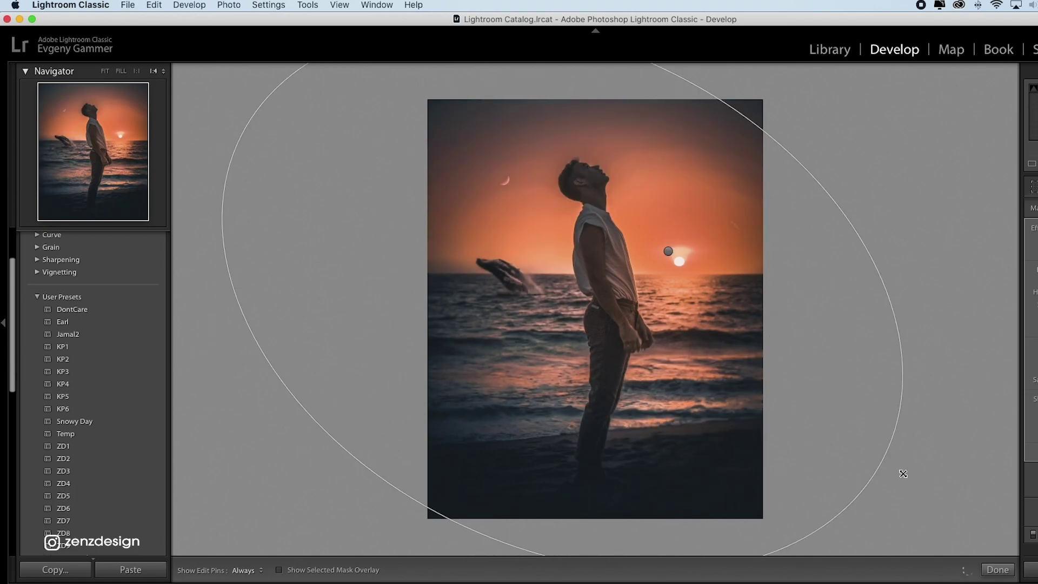
left_click_drag(451, 519, 434, 554)
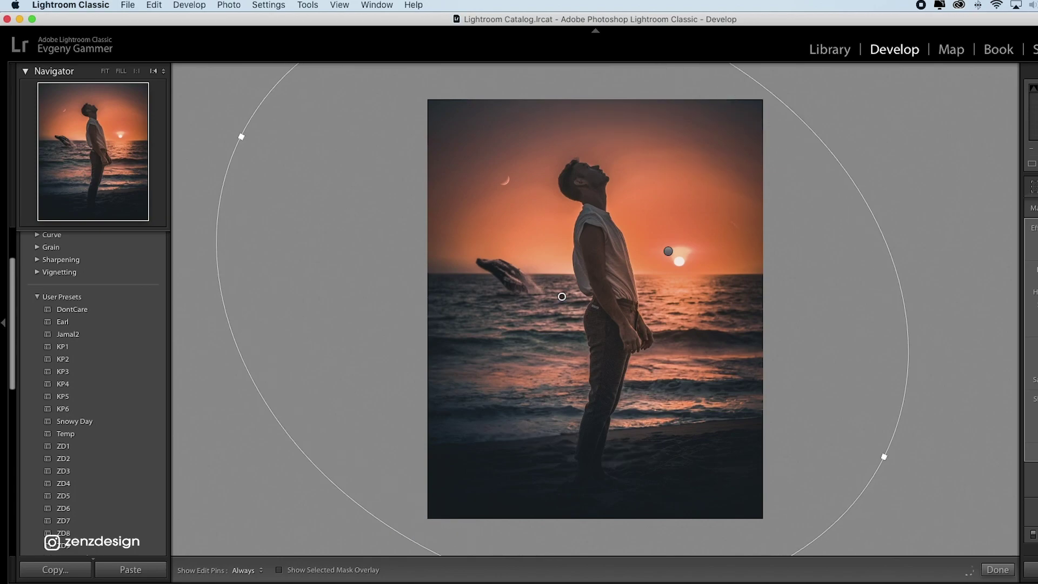
key("Escape")
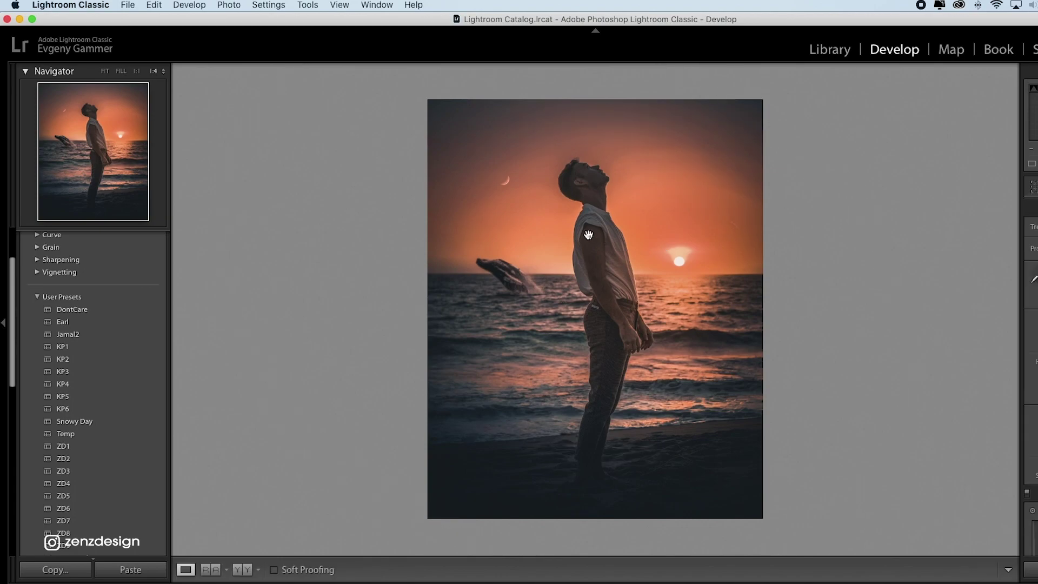
Export the ZD9 version to the Desktop export folder under a unique file name.
right_click(589, 234)
mouse_move(702, 539)
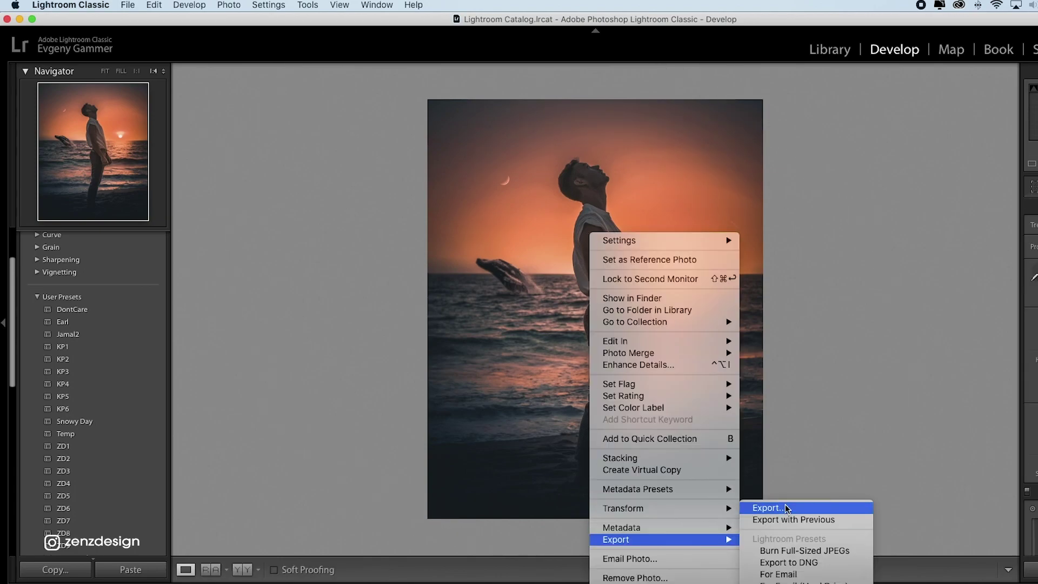
left_click(768, 507)
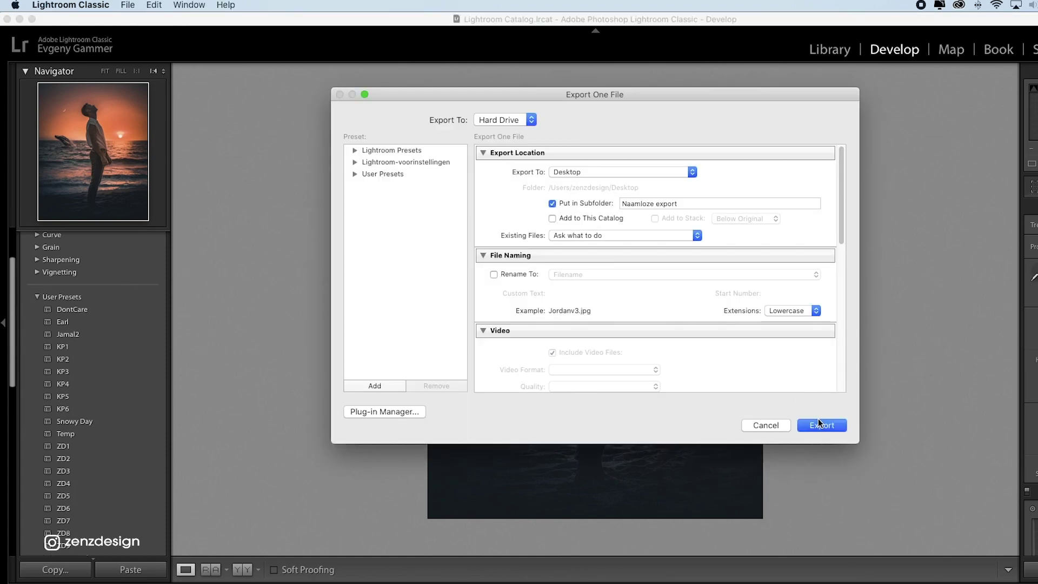
left_click(818, 418)
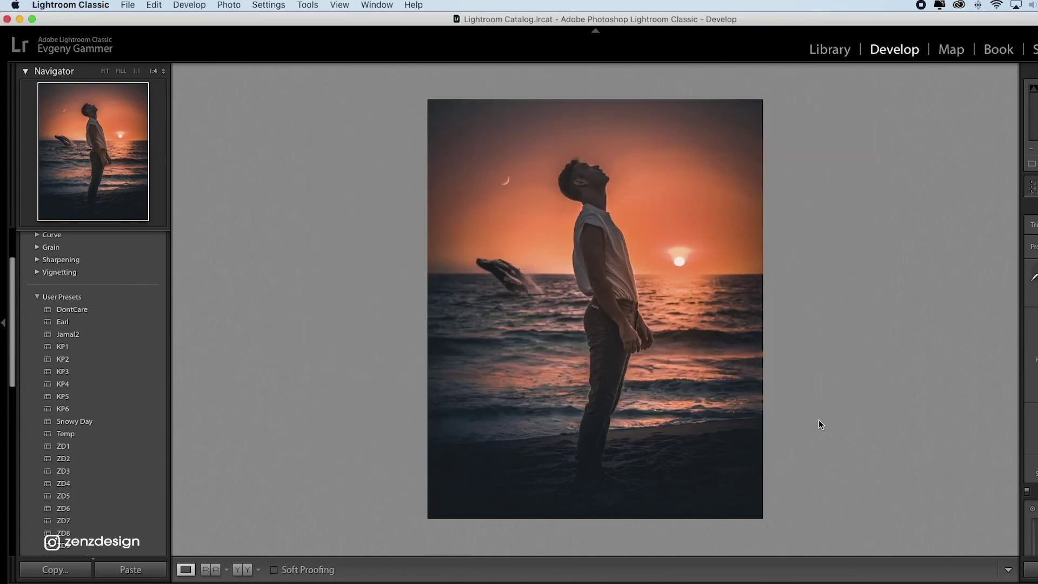
left_click(794, 343)
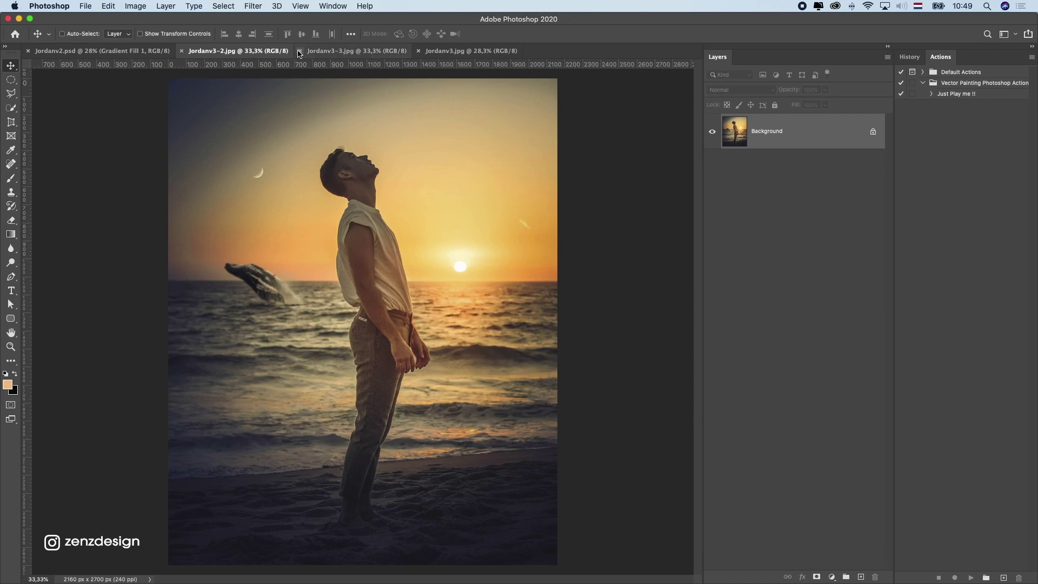
Look through the open versions in Photoshop, and paste the entire Jordanv3-2.jpg image as the top layer of Jordanv2.psd.
left_click(159, 54)
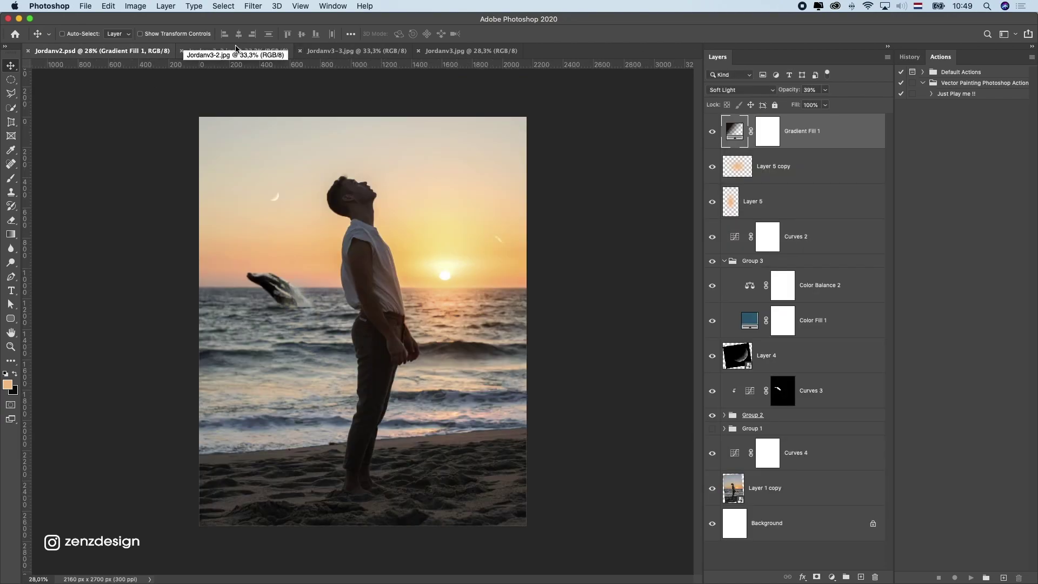
left_click(235, 50)
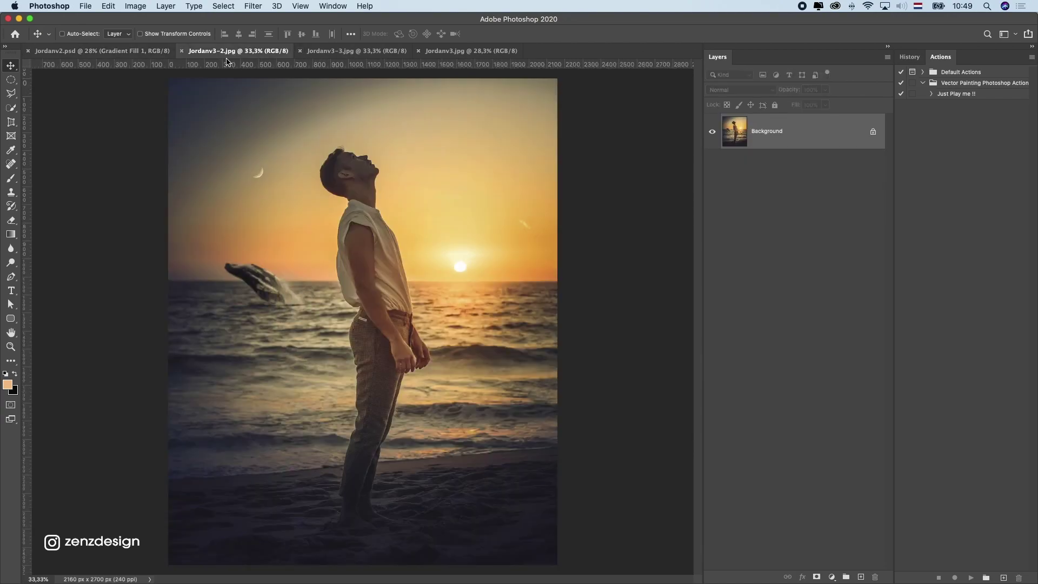
left_click(366, 54)
left_click(446, 52)
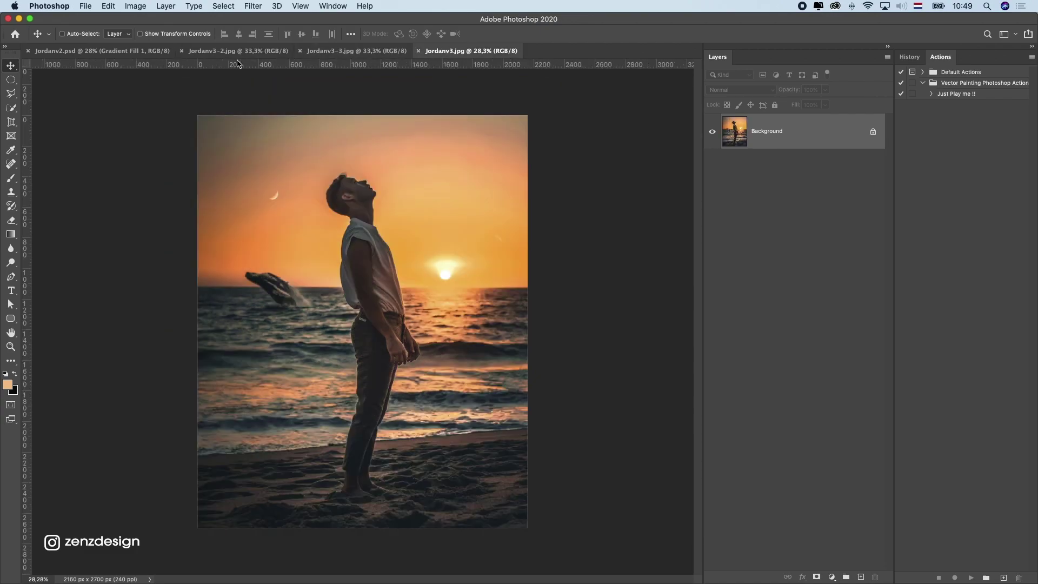
left_click(231, 54)
key("super+a")
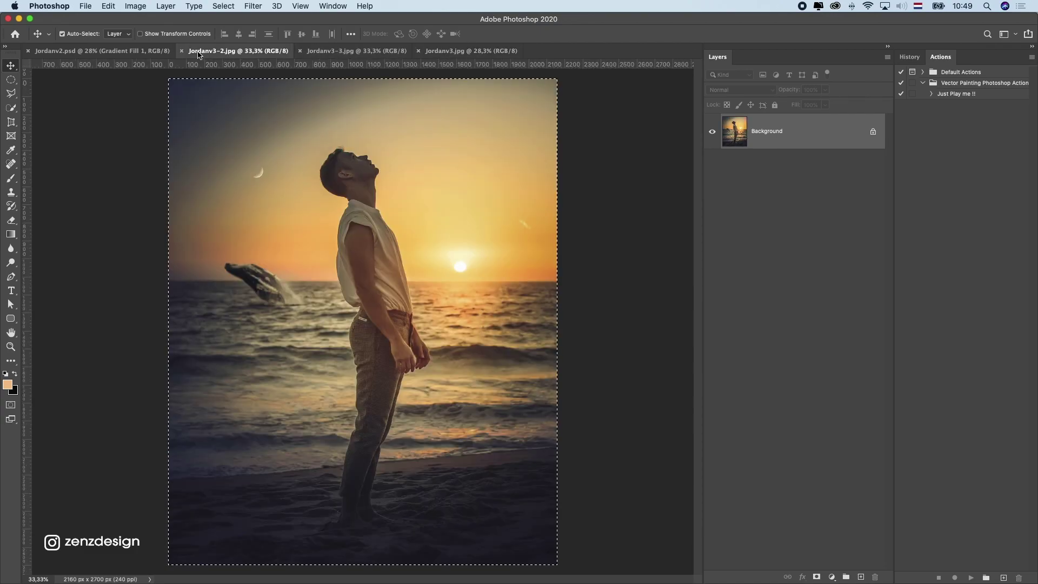
key("super+c")
left_click(131, 54)
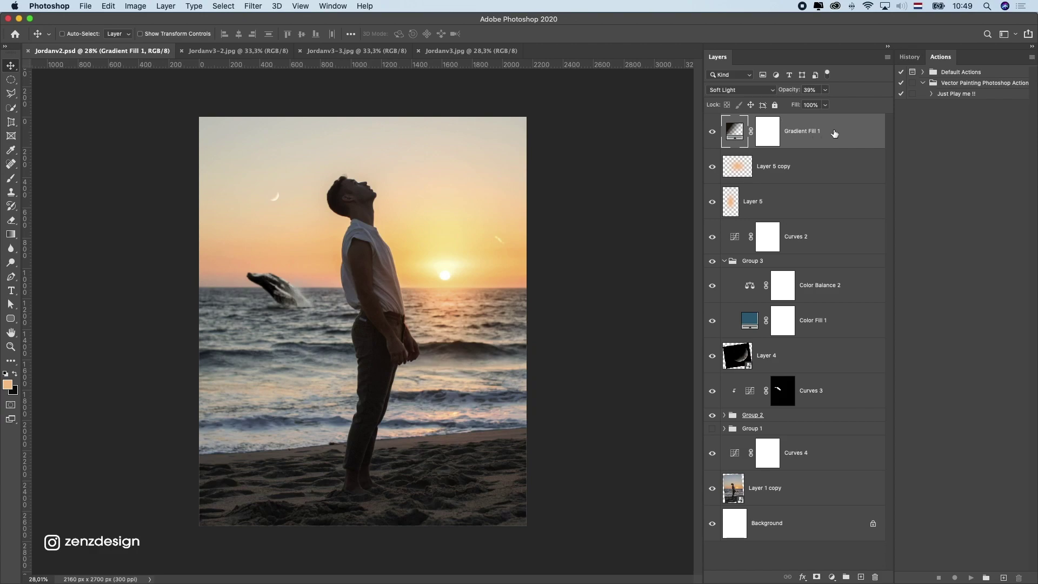
key("alt+shift+super+e")
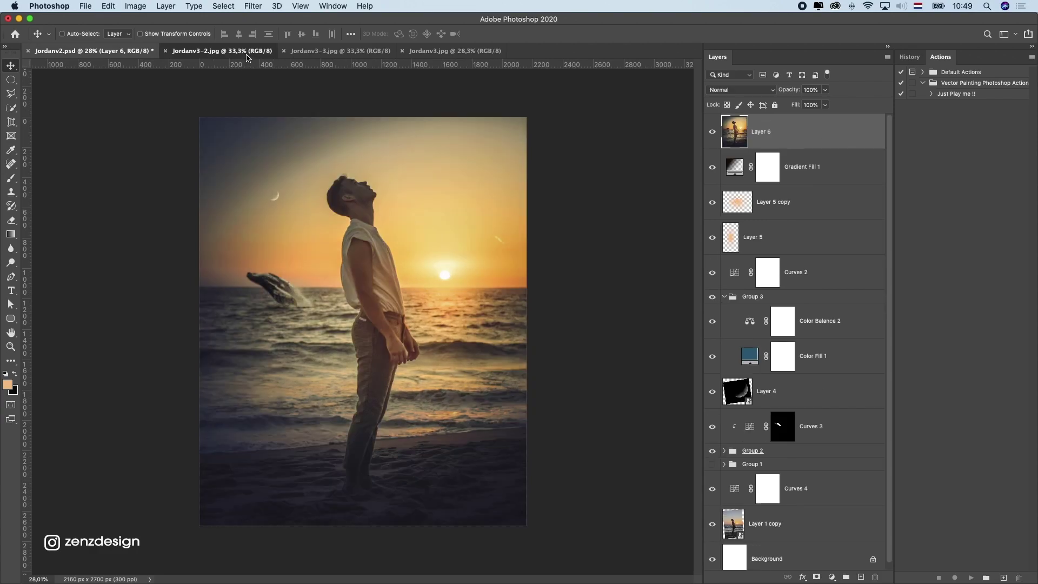
Copy the entire Jordanv3-3.jpg image and paste it into Jordanv2.psd above the yellow-toned version.
key("ctrl+Tab")
key("ctrl+Tab")
key("super+a")
key("super+c")
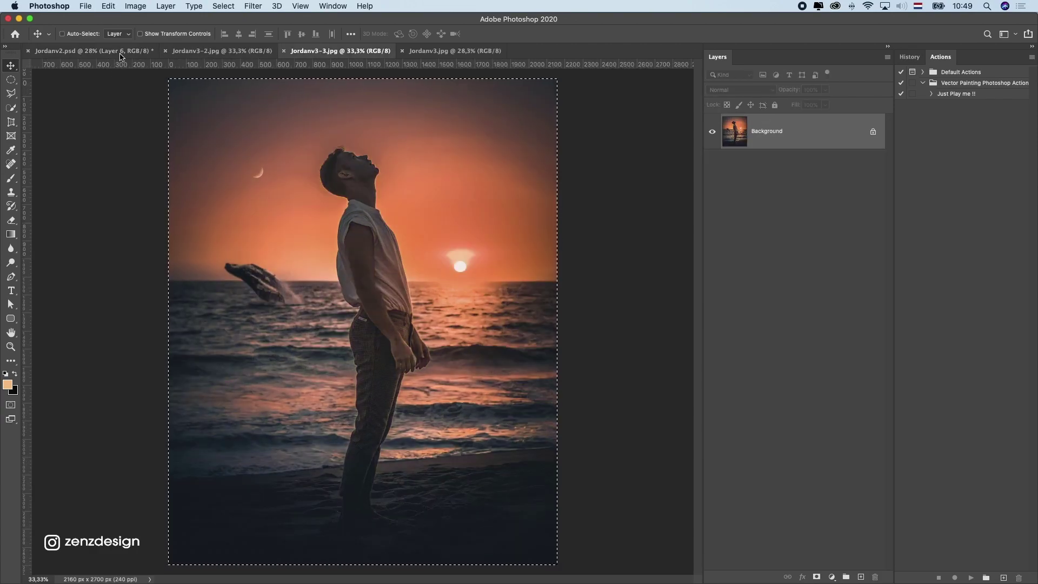
double_click(119, 66)
key("Escape")
left_click(100, 55)
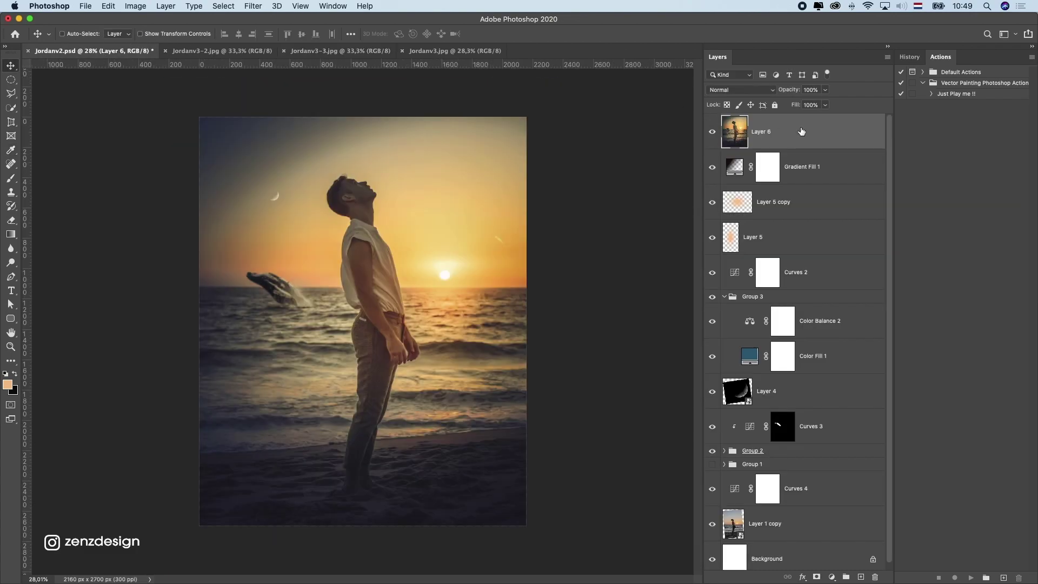
key("super+v")
Copy the entire Jordanv3.jpg image and paste it into Jordanv2.psd as the topmost layer.
left_click(432, 50)
key("super+a")
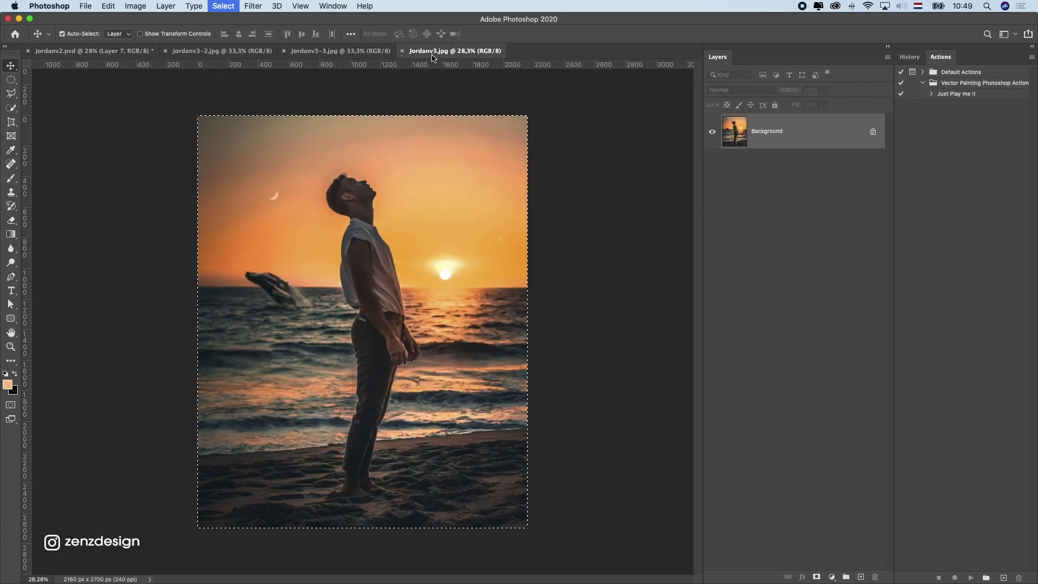
key("super+c")
left_click(140, 51)
key("super+v")
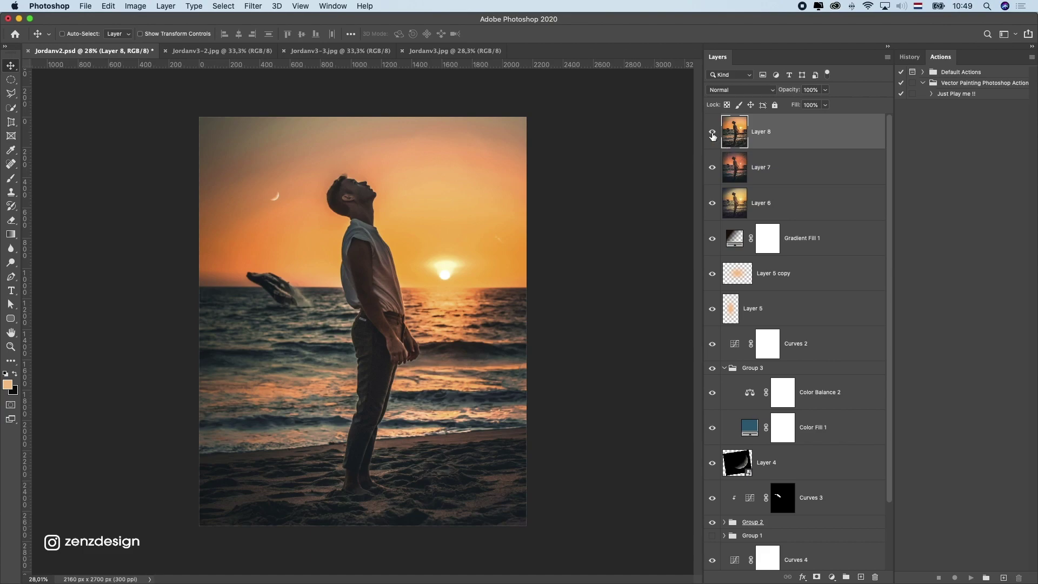
Hide Layers 8 and 7, and lower the yellow-toned Layer 6's opacity to about 65%.
left_click(711, 167)
left_click(793, 199)
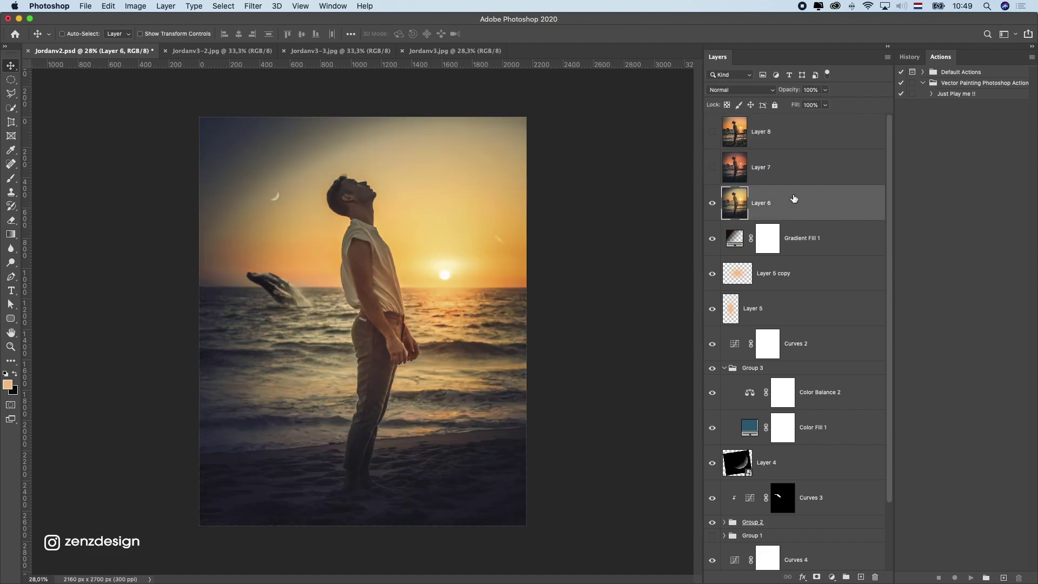
left_click(824, 89)
left_click_drag(820, 103, 786, 103)
left_click(800, 104)
Show Layer 7, lower its opacity to 23%, and toggle its visibility to compare the effect.
left_click(711, 167)
left_click(783, 167)
left_click(824, 90)
left_click(711, 167)
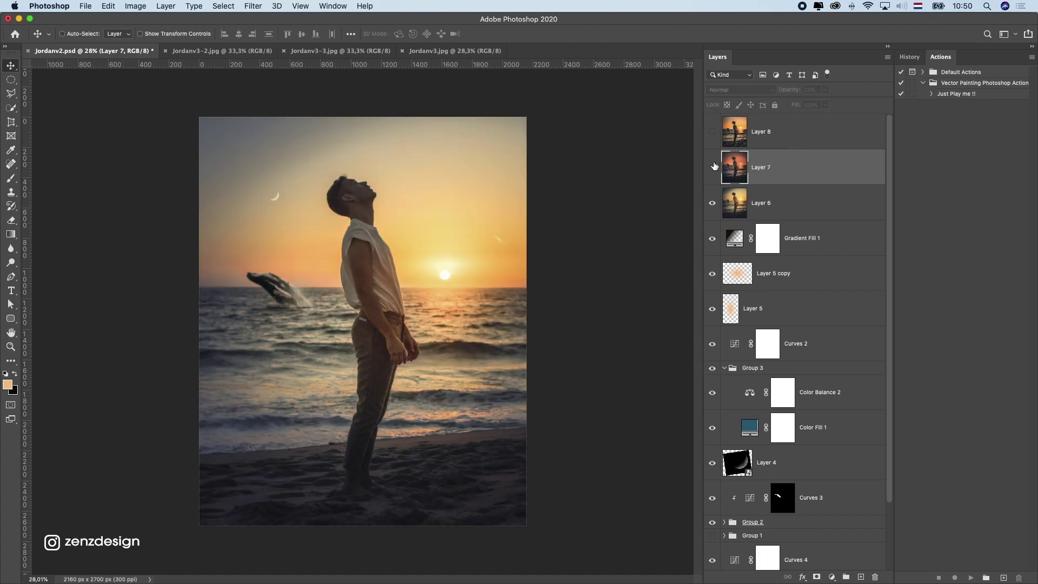
left_click(712, 167)
Show Layer 8 and lower its opacity to 32%.
left_click(711, 132)
left_click(767, 131)
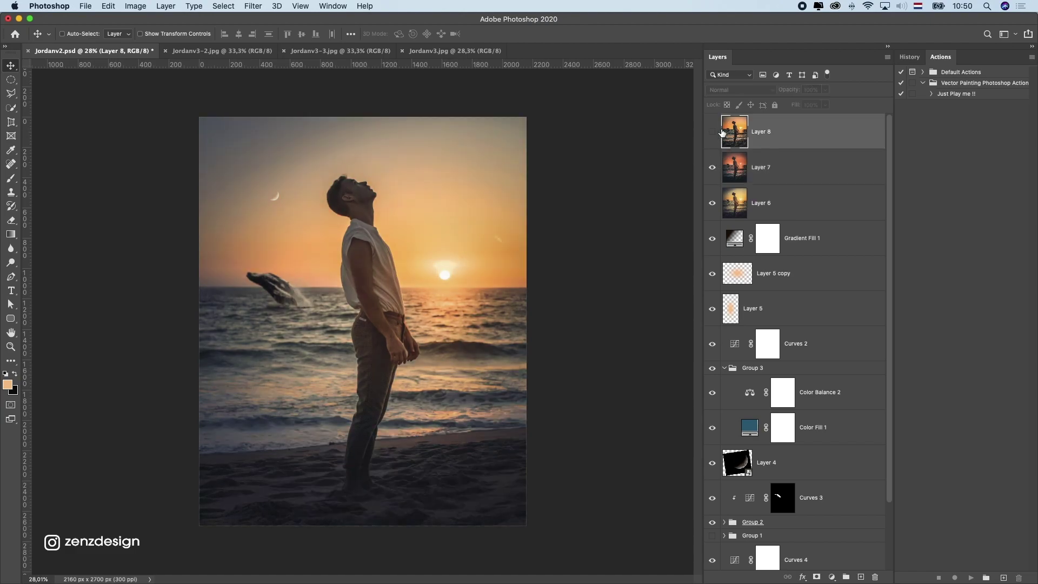
left_click(824, 90)
left_click(794, 103)
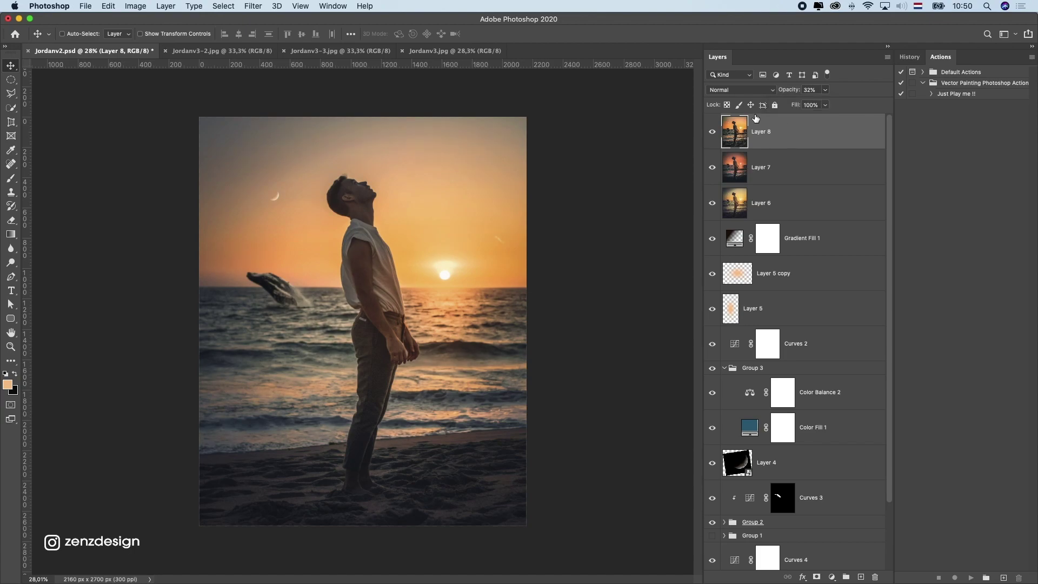
Change Layer 7's blend mode to Color and raise its opacity to 43%.
left_click(783, 167)
left_click(741, 89)
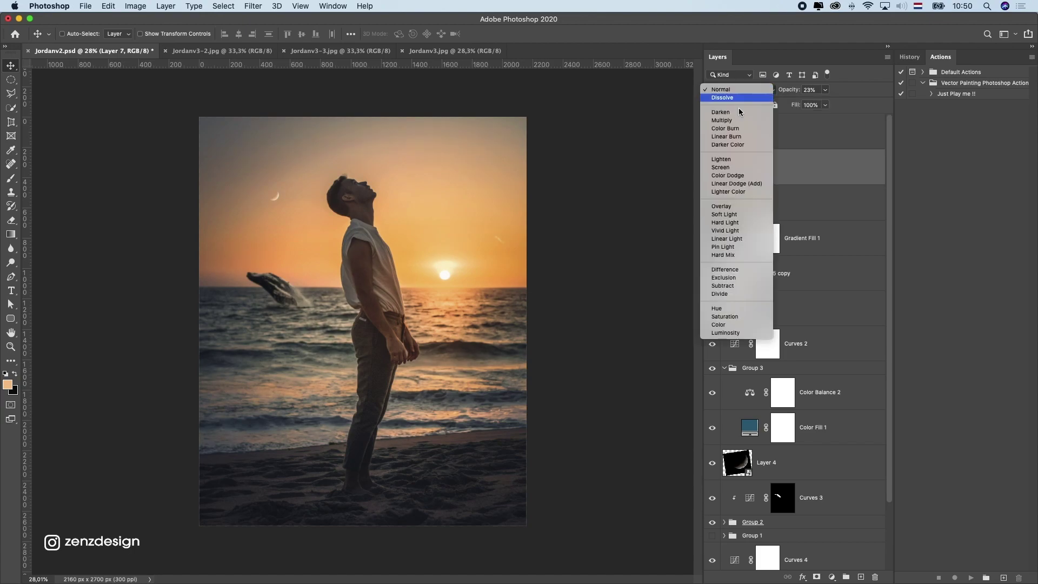
left_click(719, 326)
left_click(825, 90)
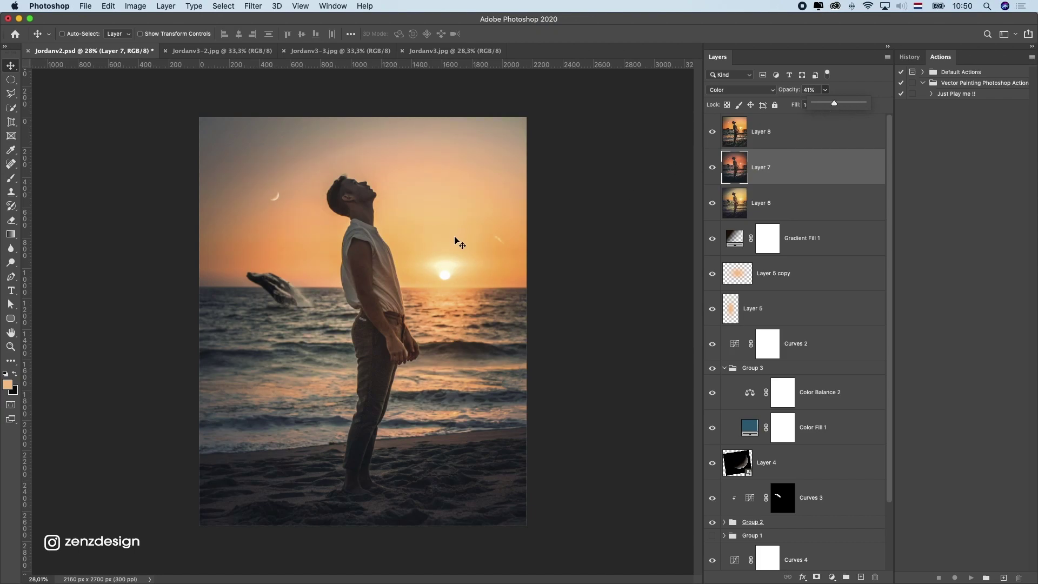
scroll(423, 282, "down", 5)
scroll(424, 283, "up", 5)
left_click_drag(847, 101, 820, 105)
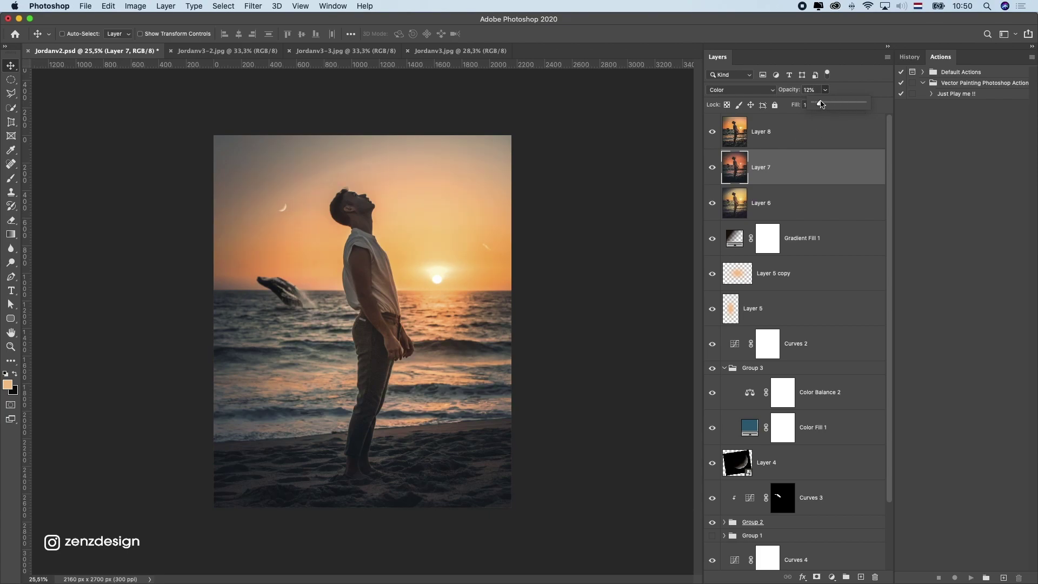
left_click(784, 201)
Raise Layer 8's opacity to 65%.
left_click(784, 132)
left_click(824, 89)
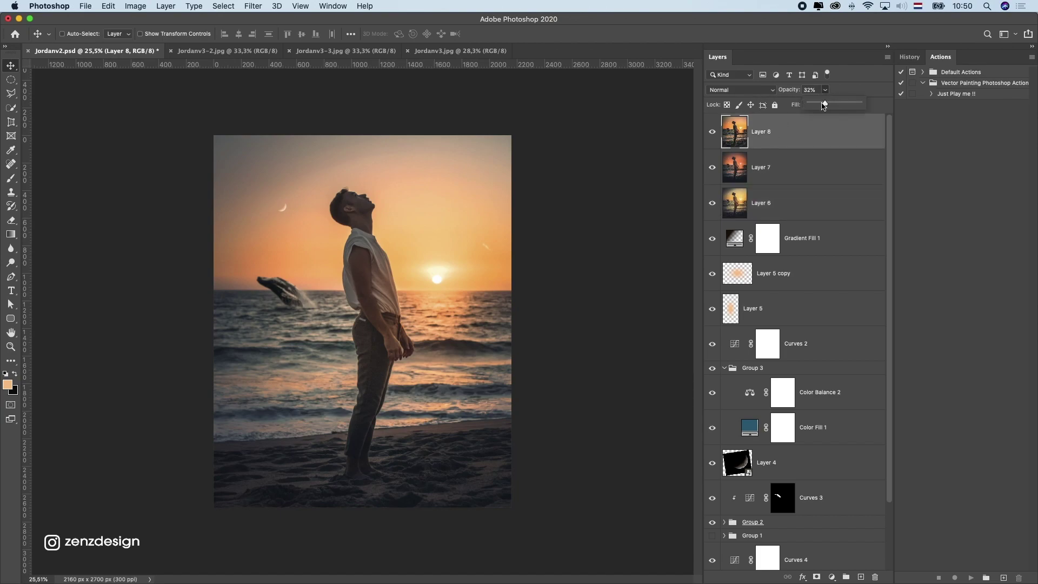
mouse_move(823, 105)
left_mouse_down()
mouse_move(808, 104)
mouse_move(836, 102)
left_mouse_up()
scroll(404, 271, "down", 1)
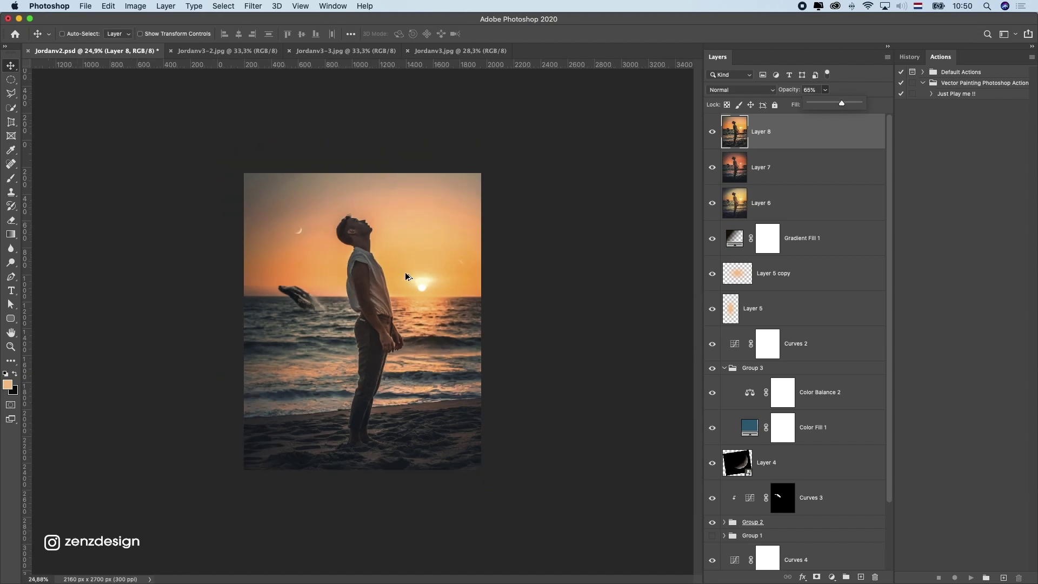
scroll(404, 271, "up", 2)
left_click(785, 216)
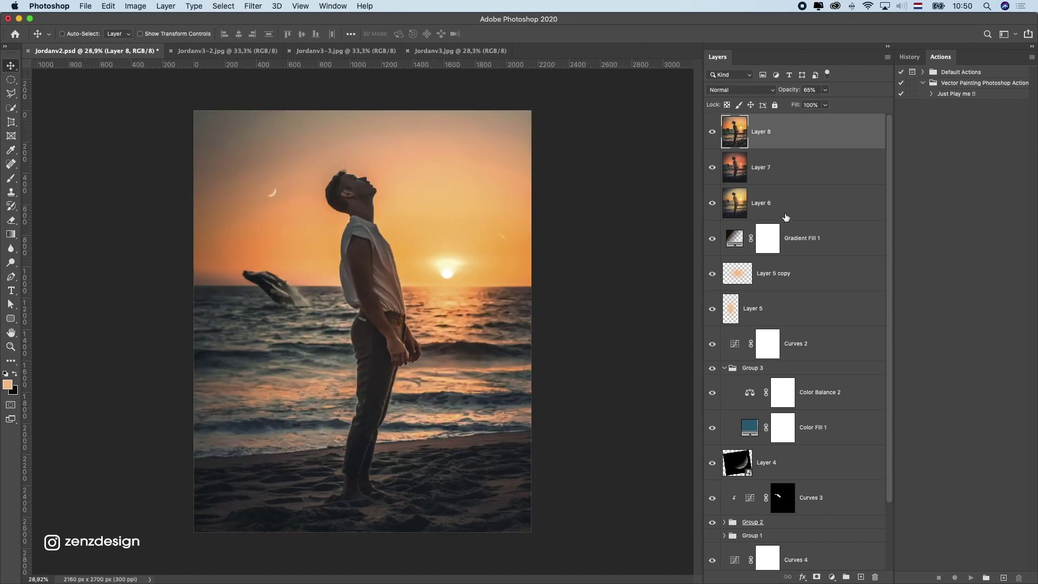
Add a Curves adjustment above Layer 8, with the RGB black point at input 5 and a midtone point at input 92, output 94.
left_click(787, 148)
left_click(832, 577)
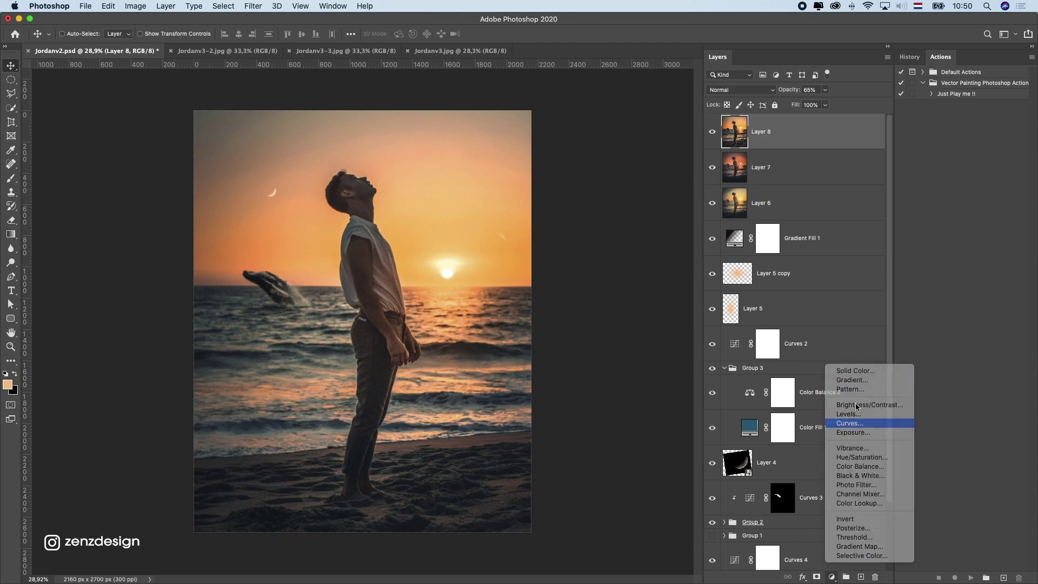
left_click(850, 424)
mouse_move(708, 170)
left_mouse_down()
mouse_move(697, 170)
mouse_move(706, 171)
left_mouse_up()
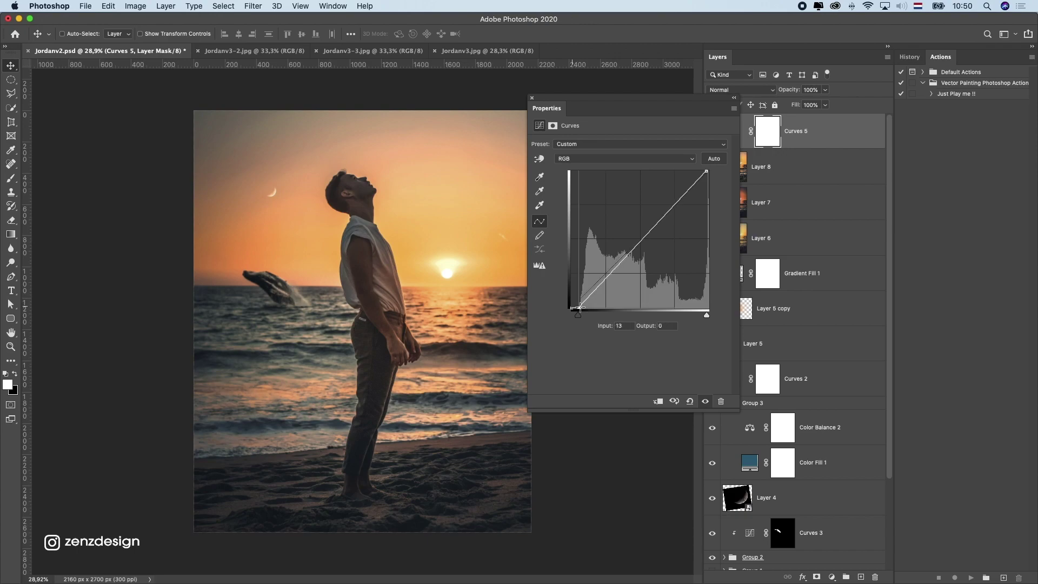
left_click_drag(571, 306, 573, 308)
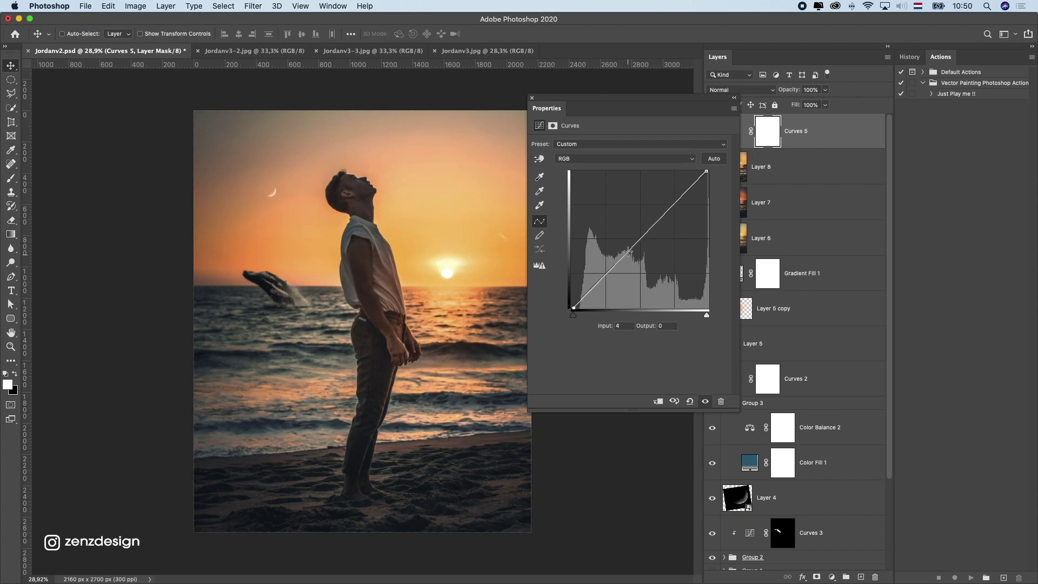
left_click_drag(623, 257, 621, 258)
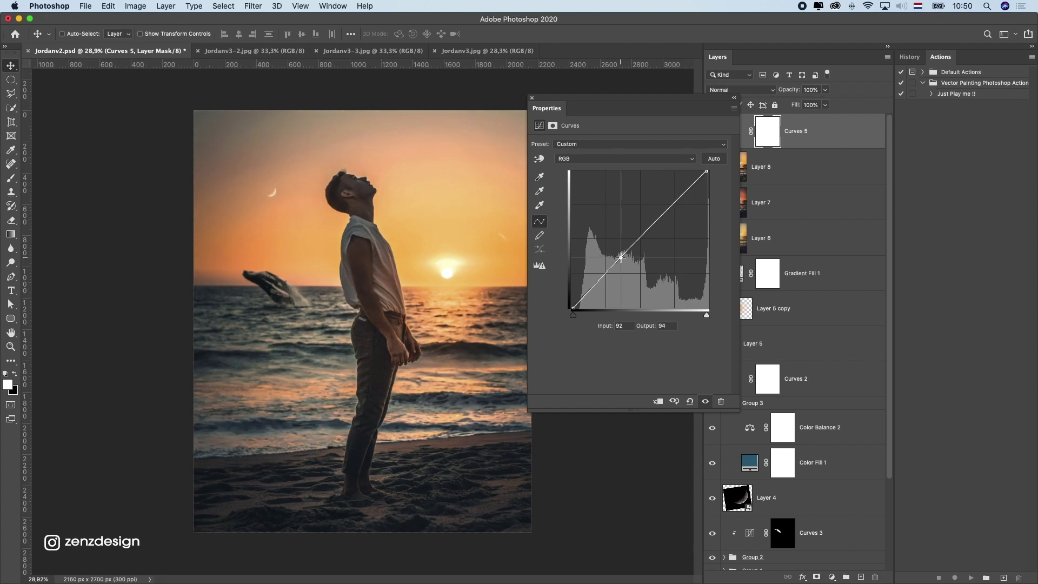
left_click_drag(575, 307, 575, 308)
scroll(409, 344, "down", 5)
scroll(436, 319, "up", 6)
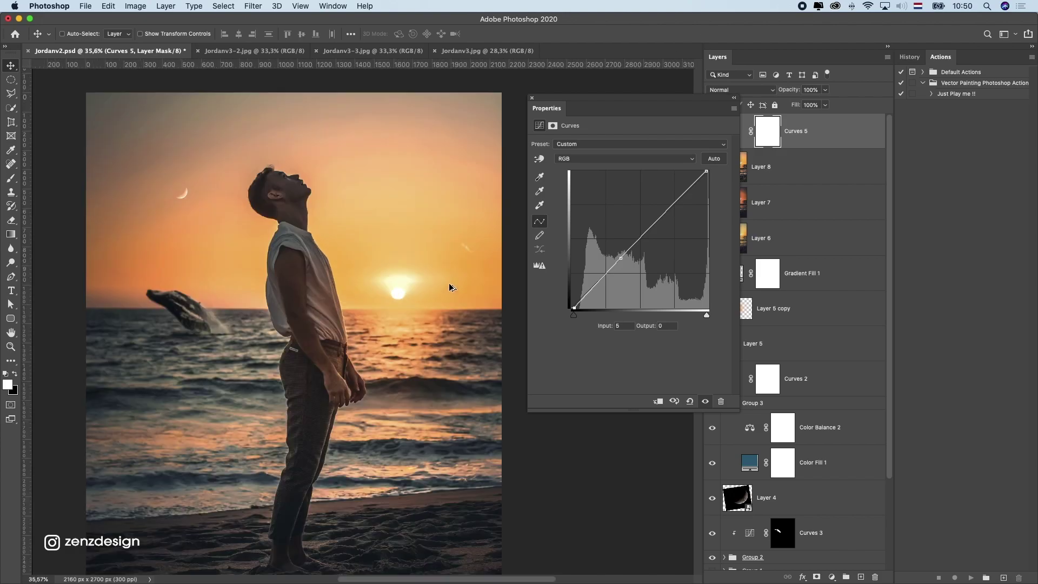
scroll(448, 283, "up", 2)
scroll(446, 284, "down", 6)
scroll(436, 272, "up", 2)
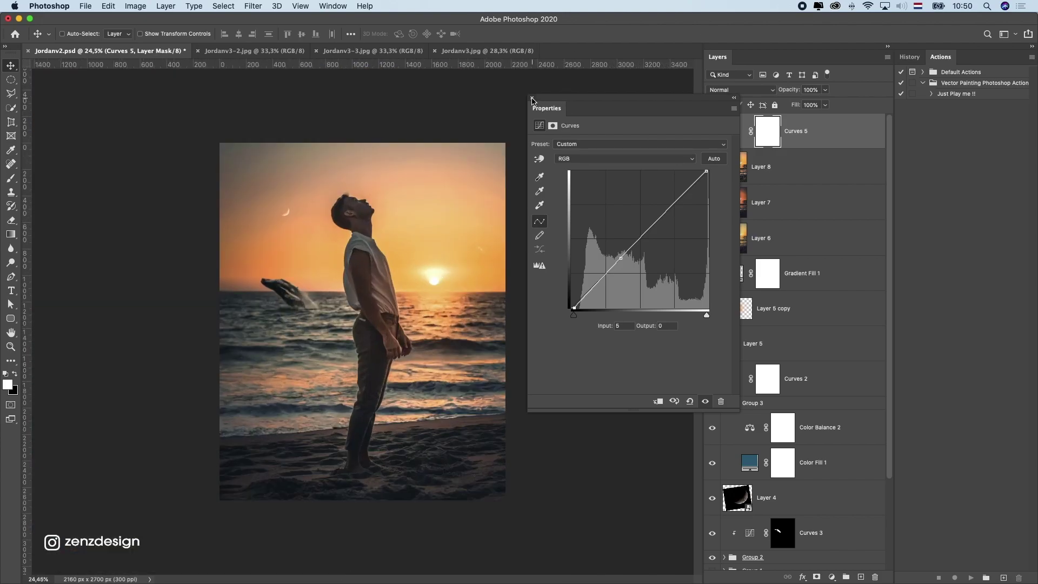
left_click(532, 99)
Reopen the Curves 5 adjustment and move the Red channel's white point to input 250.
left_click(831, 576)
left_click(755, 231)
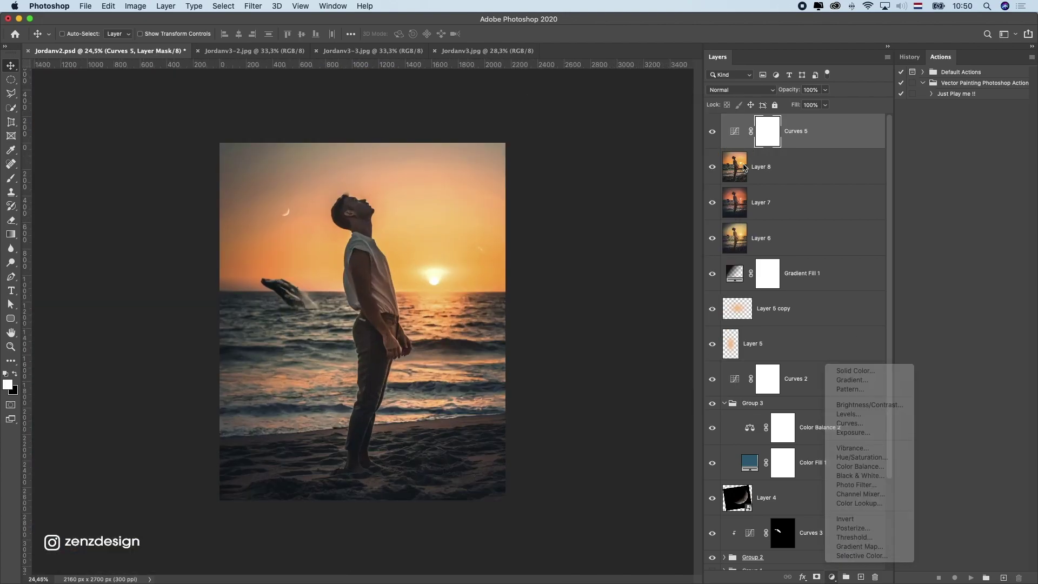
left_click(734, 131)
left_click(595, 158)
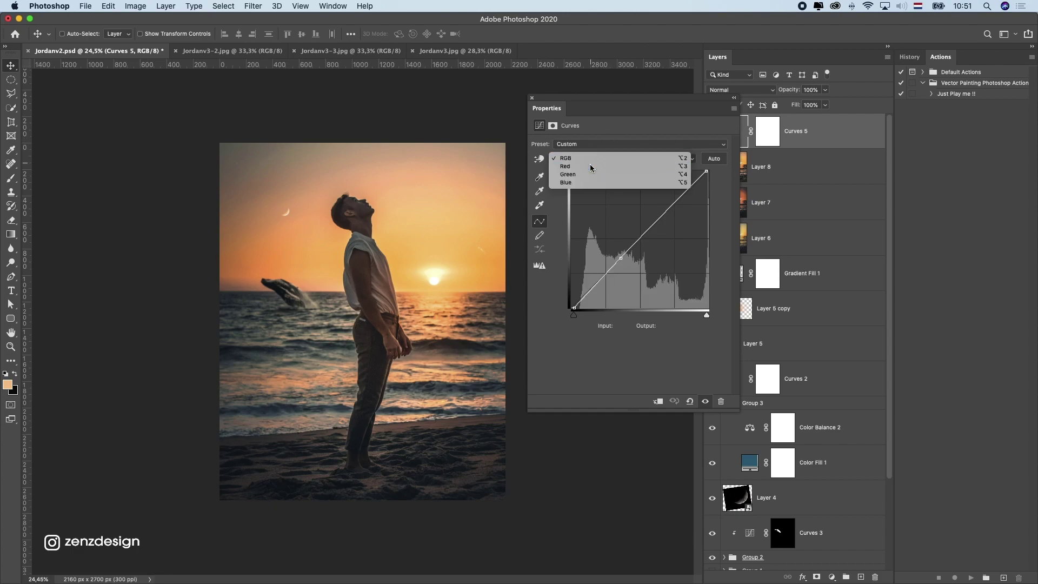
left_click(592, 168)
left_click_drag(573, 307, 570, 311)
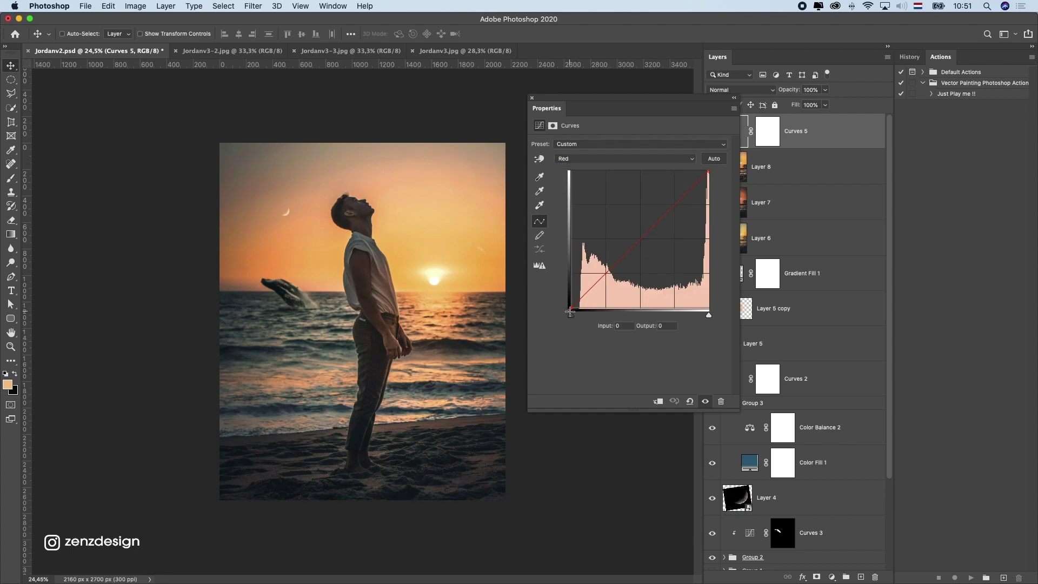
left_click(706, 171)
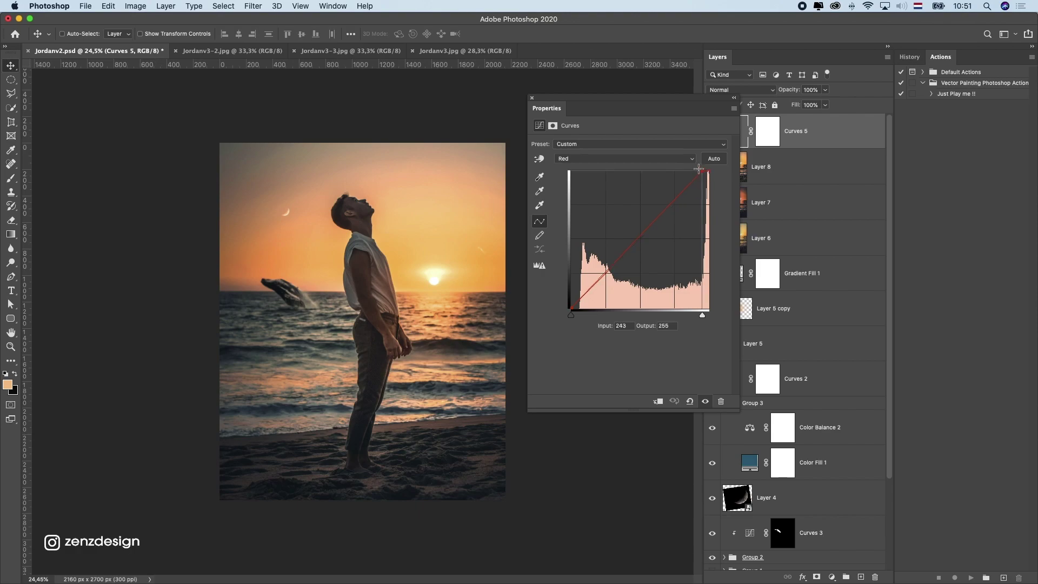
left_click_drag(706, 170, 705, 168)
Move the white point slightly inward on the Curves 5 Green channel and to input 252 on the Blue channel.
left_click(609, 157)
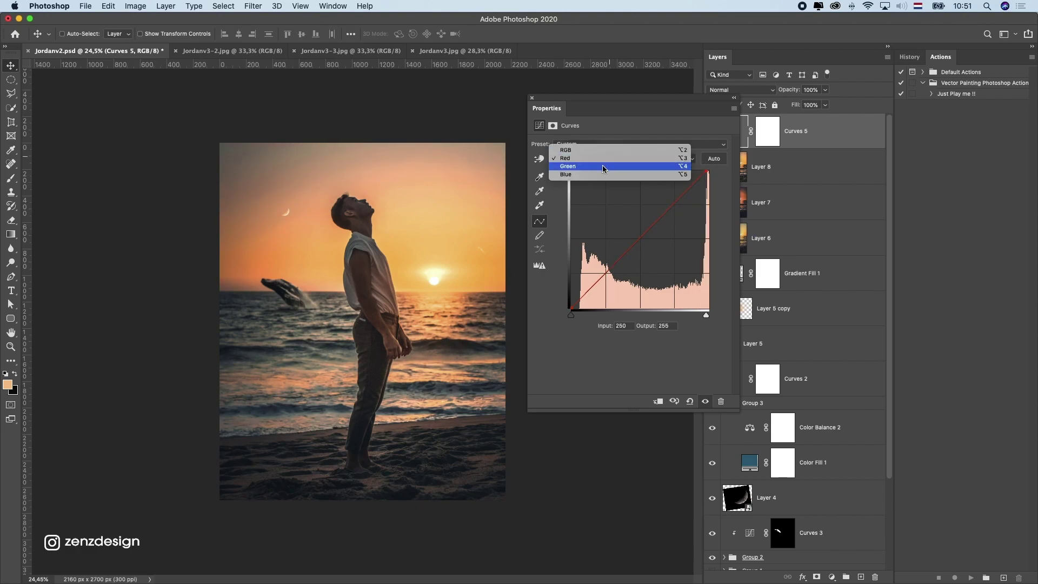
left_click(603, 166)
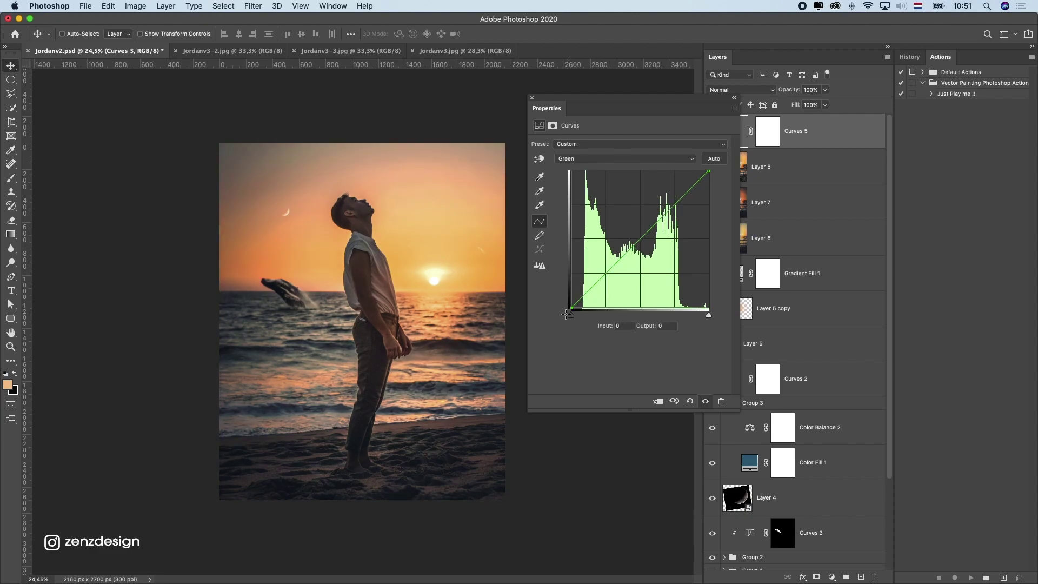
left_click_drag(708, 171, 703, 169)
left_click(591, 159)
left_click(592, 168)
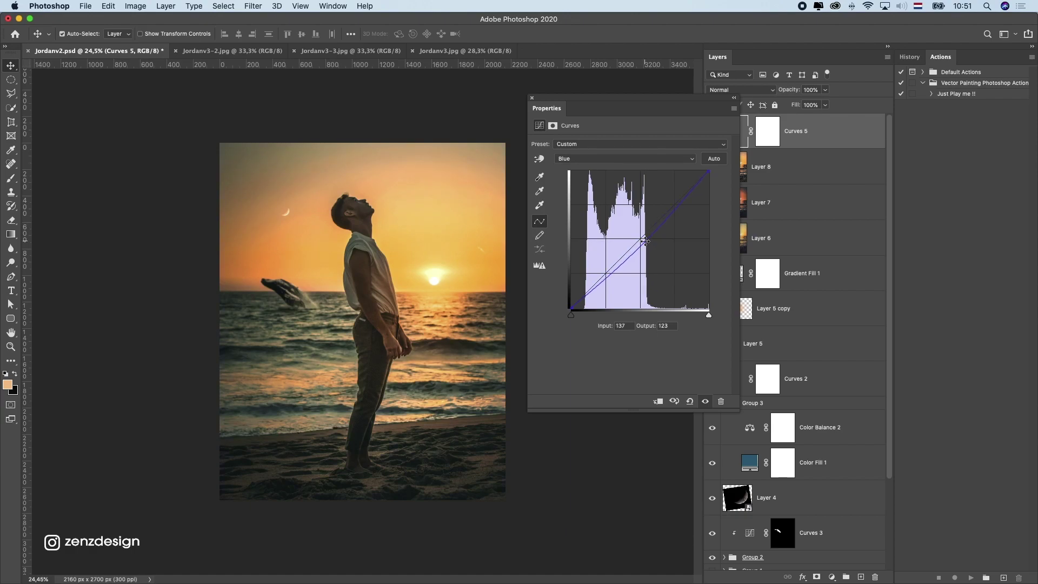
left_click_drag(708, 170, 707, 161)
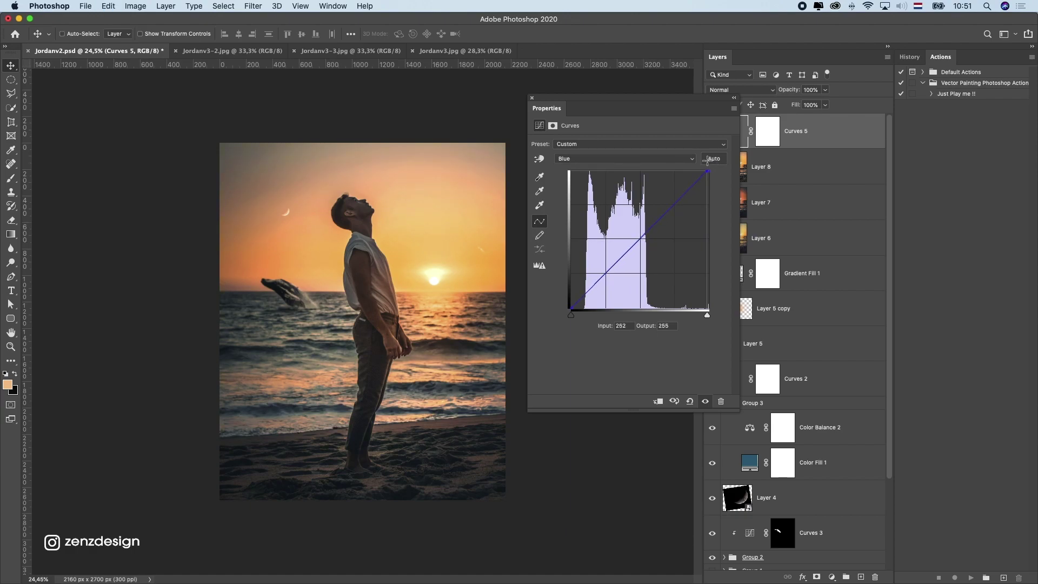
left_click(532, 98)
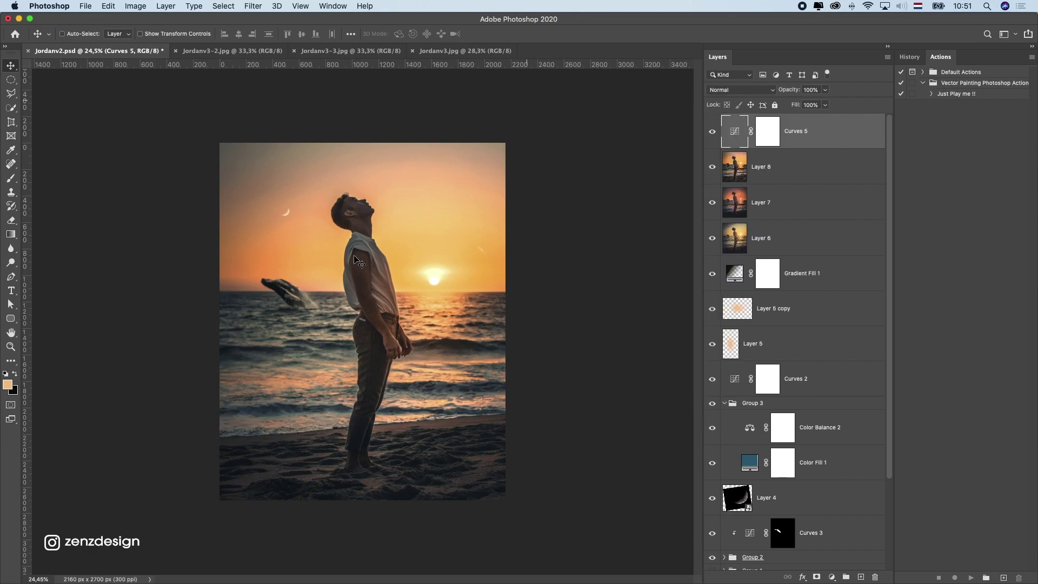
Compare the image with Layer 8 hidden and shown, and lower Layer 8's opacity to 50%.
scroll(399, 263, "down", 5)
scroll(399, 263, "up", 5)
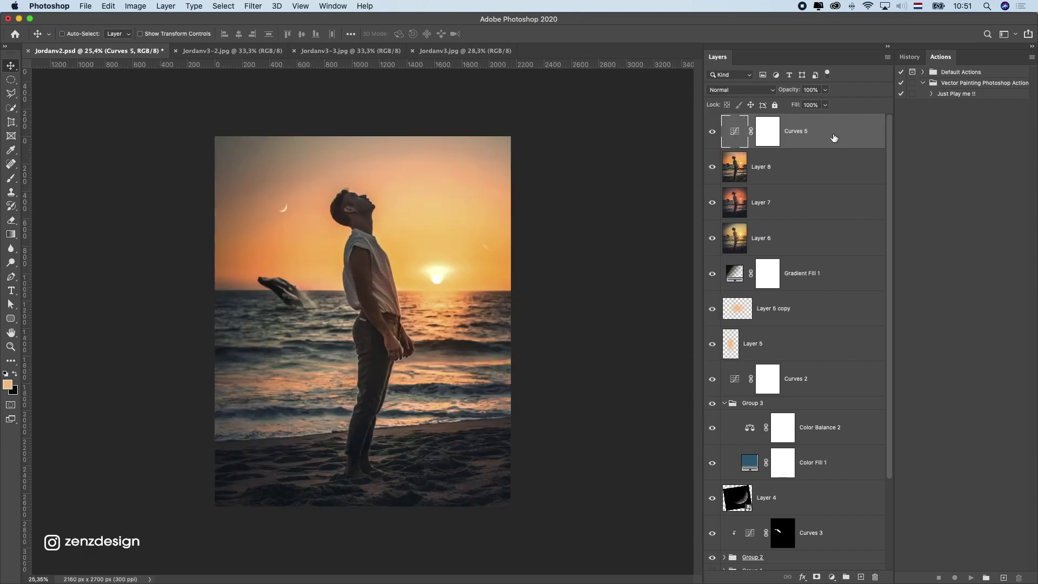
left_click(713, 165)
left_click(713, 165)
key("alt+bracketleft")
left_click(712, 167)
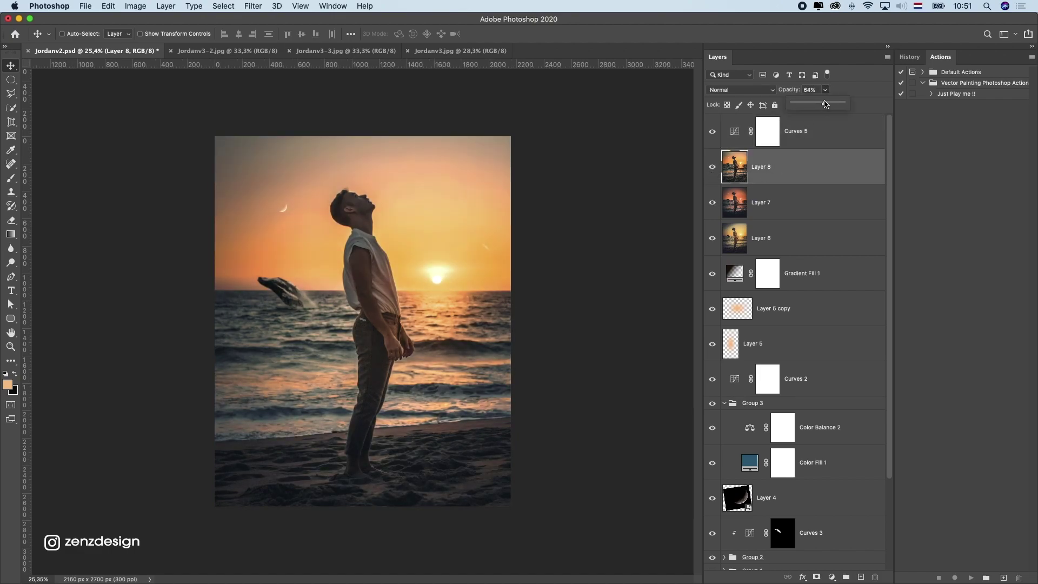
Set Layer 7's opacity to 39%.
left_click(735, 205)
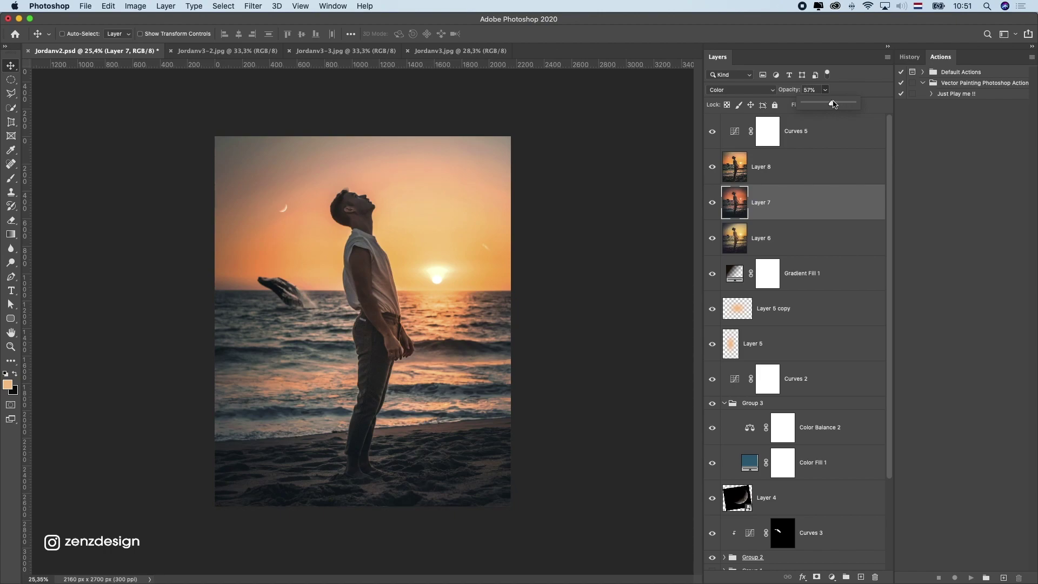
scroll(445, 267, "down", 10)
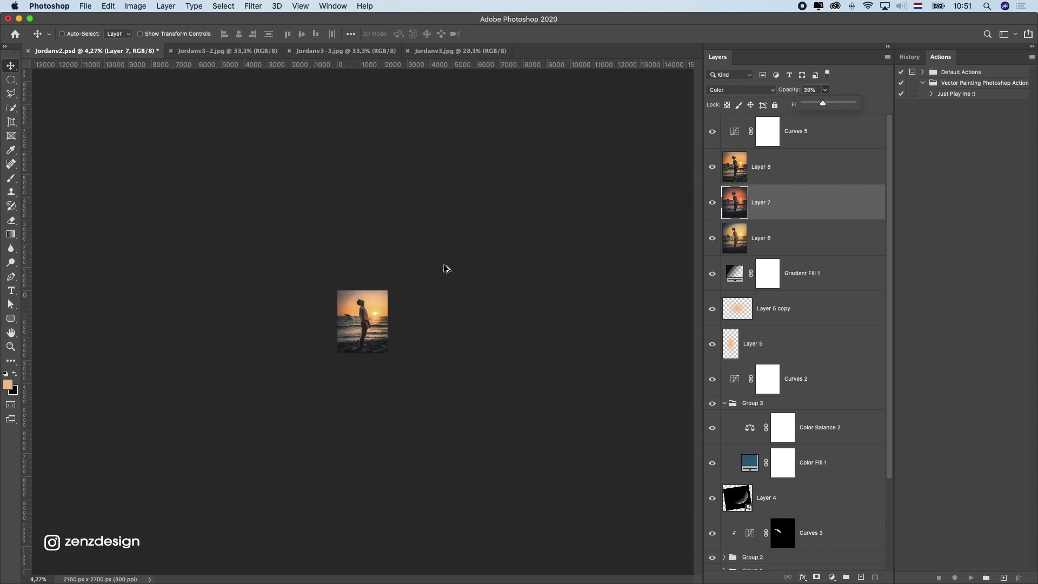
scroll(447, 269, "up", 9)
Toggle Layer 6's visibility to compare its effect, and set its opacity to 68%.
left_click(765, 230)
left_click(712, 238)
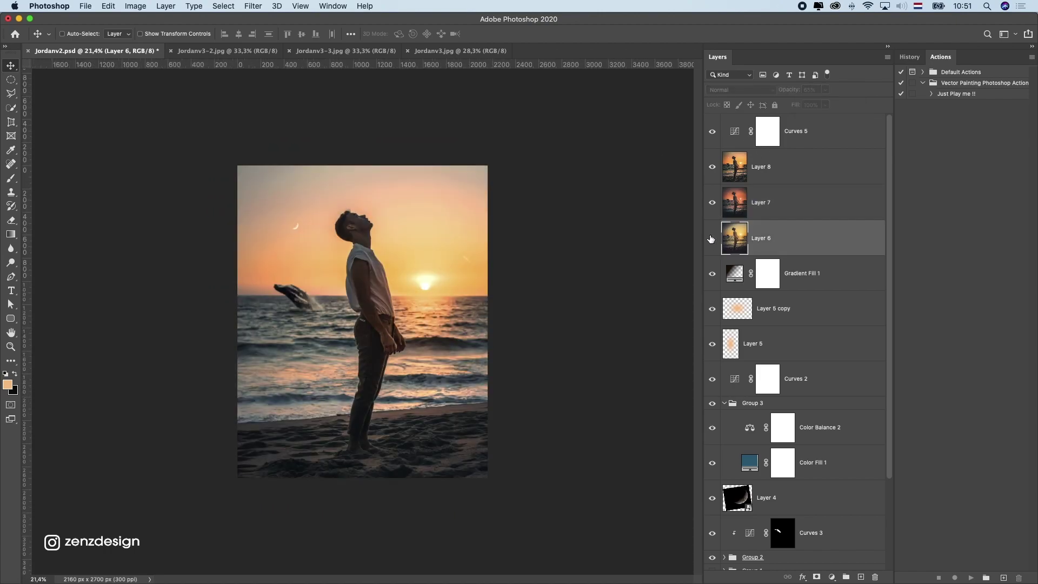
left_click(711, 238)
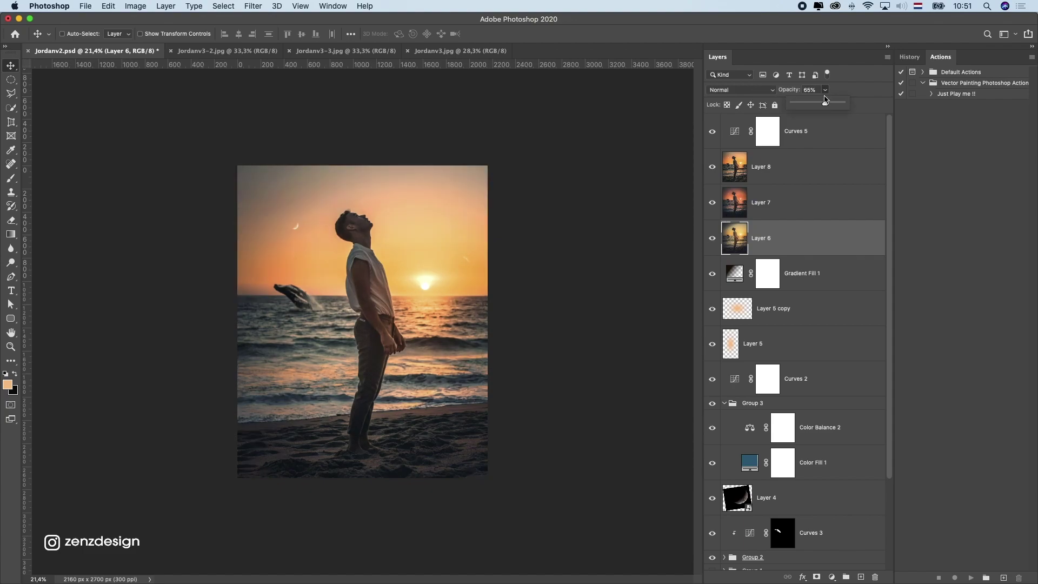
left_click_drag(832, 104, 828, 104)
scroll(366, 315, "down", 10)
scroll(367, 316, "up", 10)
Change the workspace background colour around the canvas to black.
right_click(571, 193)
left_click(551, 213)
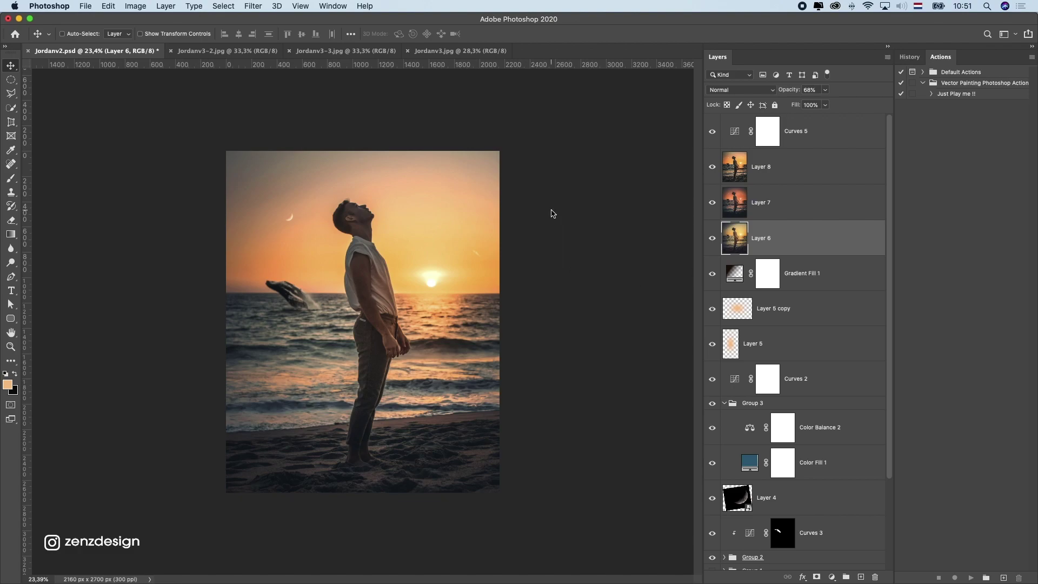
right_click(551, 214)
left_click(573, 224)
Compare the image with Layer 7 hidden and shown, and select Layer 6.
left_click(720, 174)
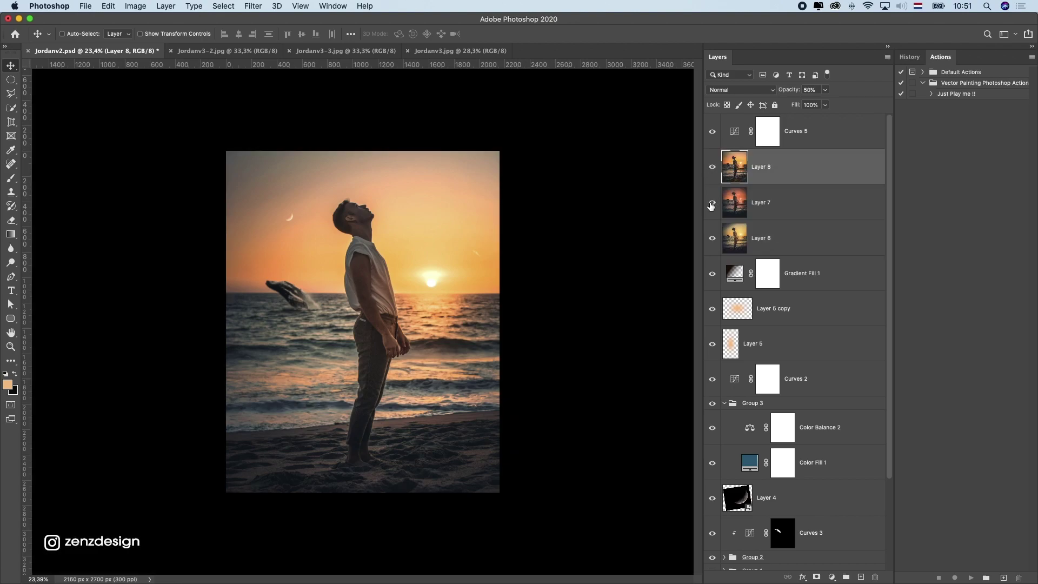
left_click(711, 204)
left_click(714, 203)
left_click(775, 251)
scroll(362, 322, "up", 1)
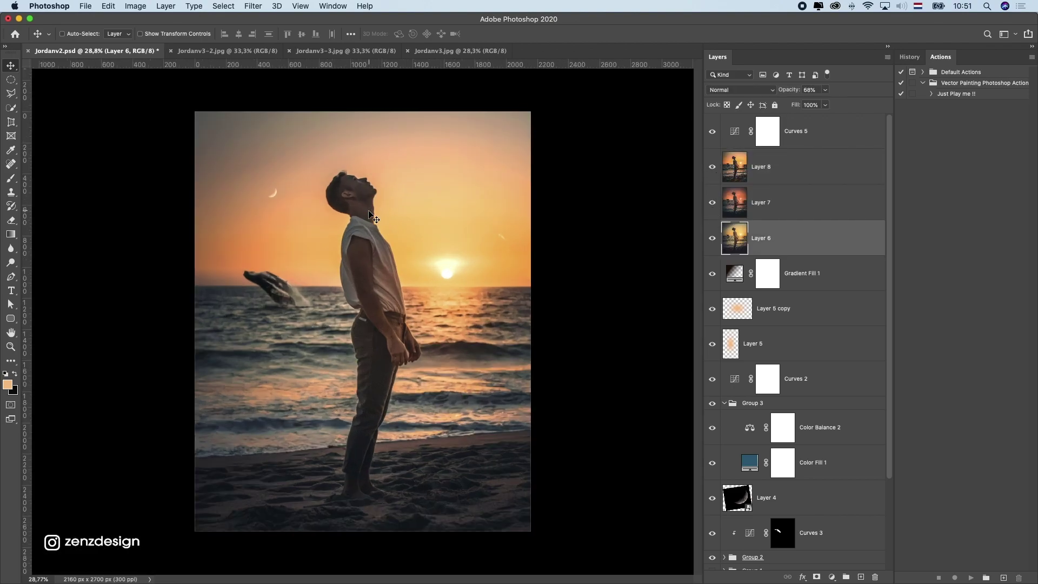